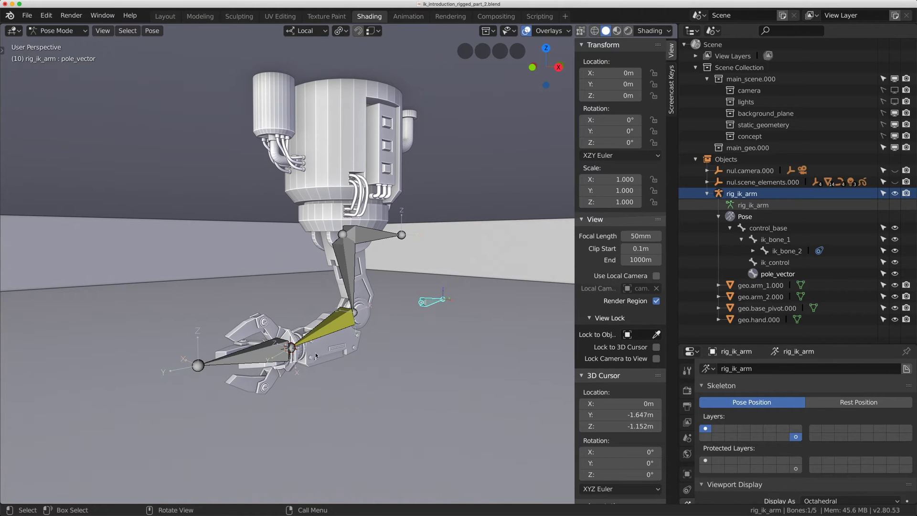
# Step: Switch from Pose to Object Mode, add geo.hand.000 to the rig_ik_arm selection and isolate both in local view
pyautogui.scroll(1, 315, 355)
pyautogui.keyDown('shift'); pyautogui.moveTo(316, 355); pyautogui.dragTo(349, 299, button='middle'); pyautogui.keyUp('shift')
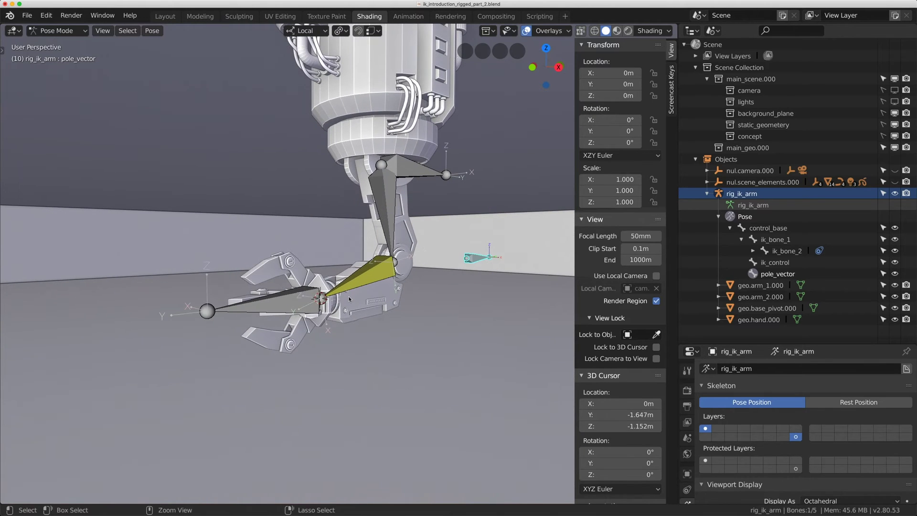
pyautogui.hotkey('ctrl', 'Tab')
pyautogui.keyDown('shift'); pyautogui.click(277, 270); pyautogui.keyUp('shift')
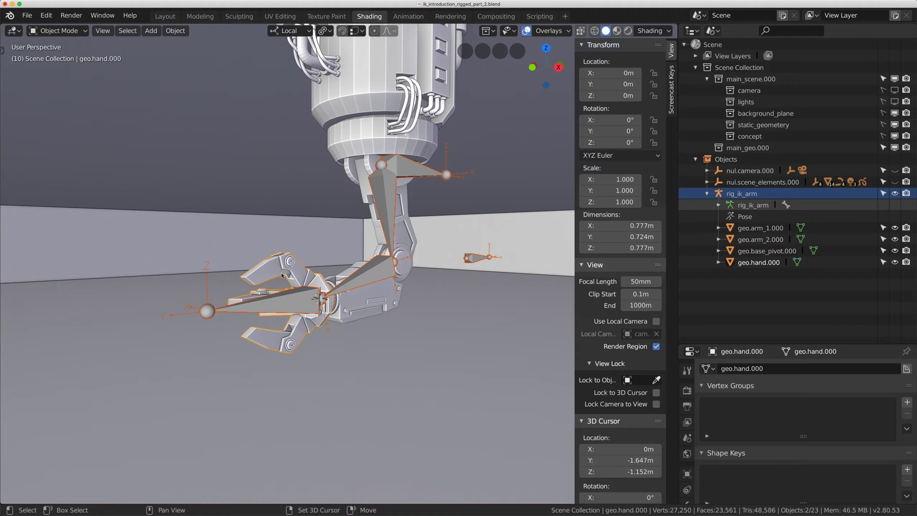
pyautogui.click(102, 31)
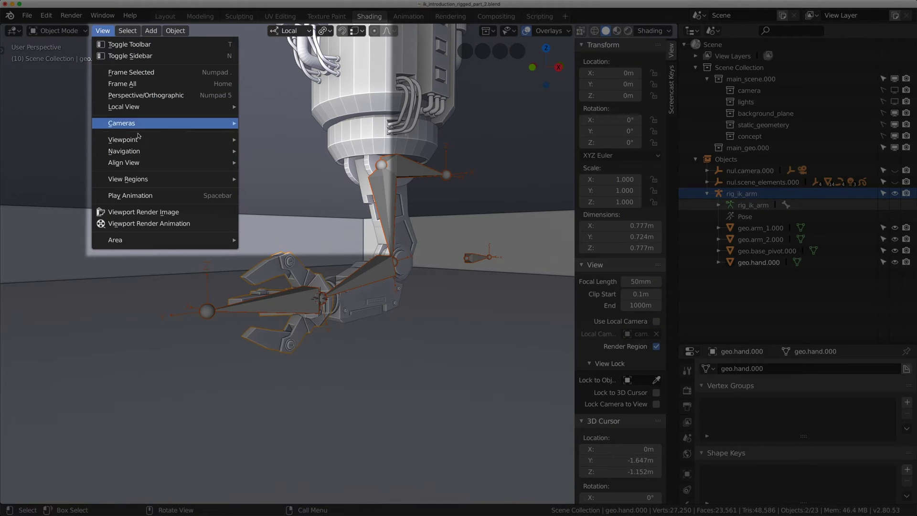
pyautogui.moveTo(119, 107)
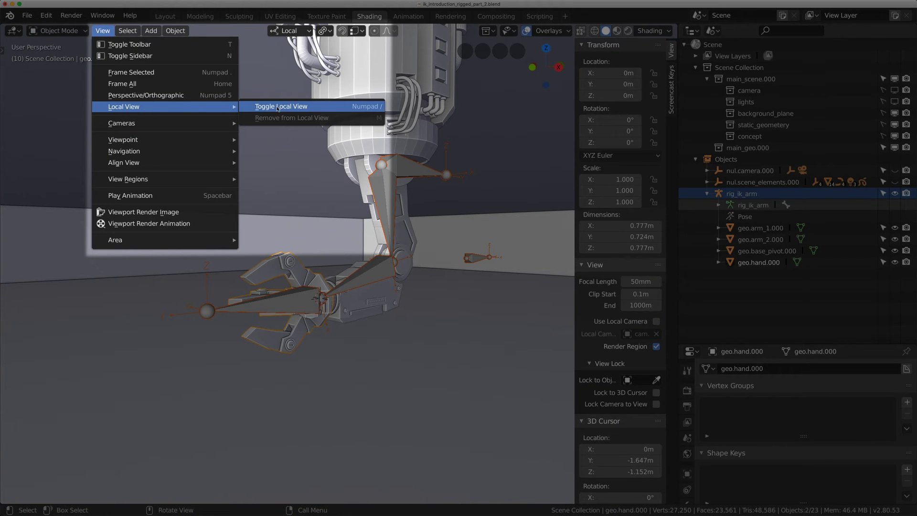
pyautogui.click(292, 110)
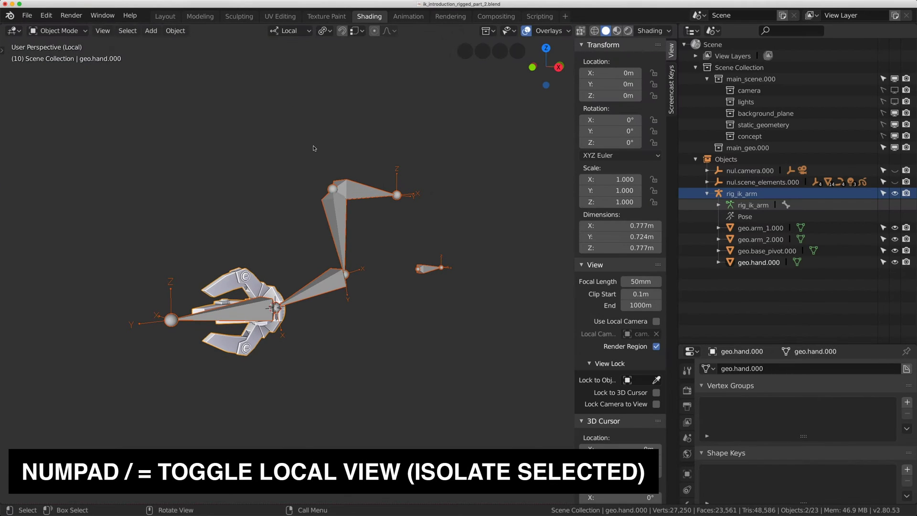
pyautogui.keyDown('shift'); pyautogui.moveTo(282, 253); pyautogui.dragTo(326, 219, button='middle'); pyautogui.keyUp('shift')
pyautogui.scroll(2, 325, 219)
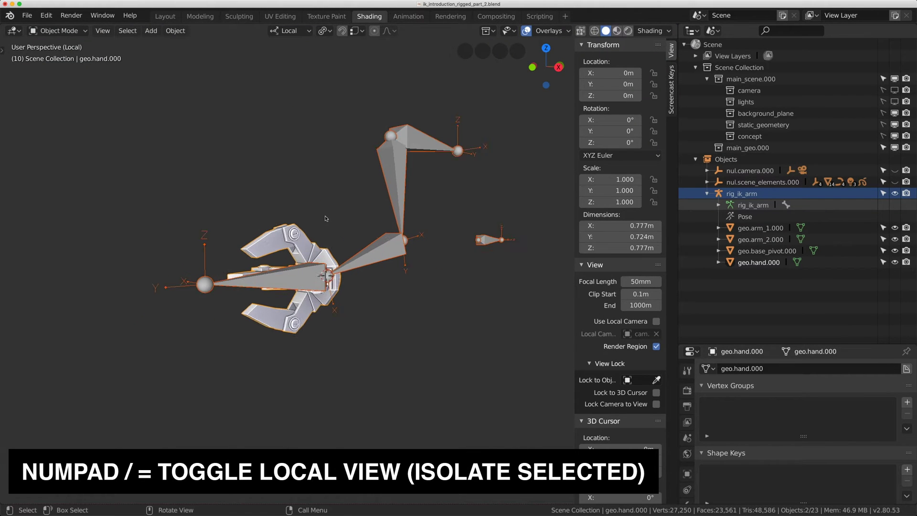
# Step: In the right side view, add an annotation layer, sketch the upper finger's joints and bone lines over it, and hide the note
pyautogui.press('KP_3')
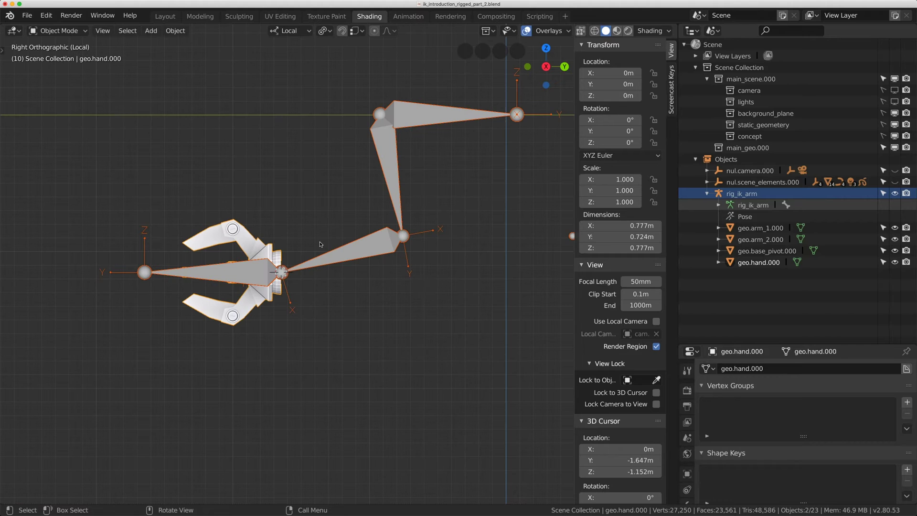
pyautogui.scroll(2, 320, 244)
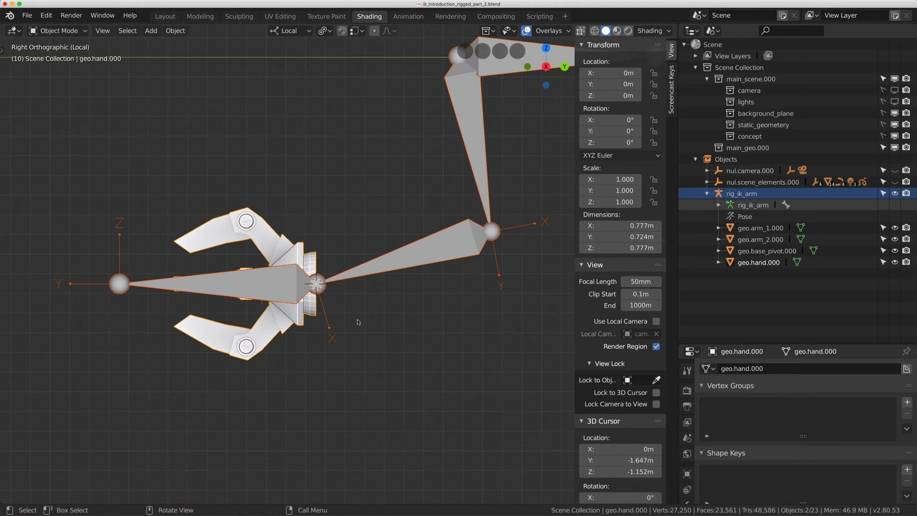
pyautogui.scroll(-10, 630, 275)
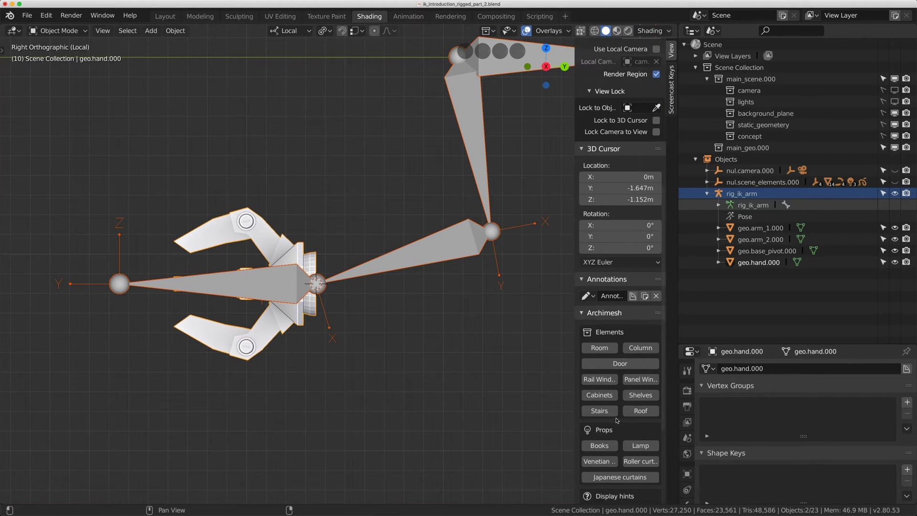
pyautogui.click(645, 295)
pyautogui.scroll(5, 286, 263)
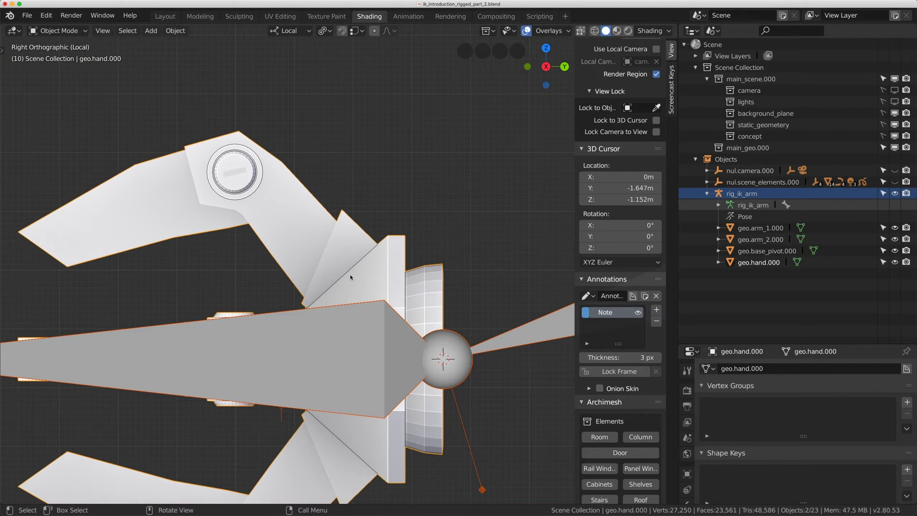
pyautogui.moveTo(333, 254)
pyautogui.mouseDown()
pyautogui.moveTo(227, 165)
pyautogui.moveTo(241, 168)
pyautogui.moveTo(55, 263)
pyautogui.moveTo(50, 256)
pyautogui.moveTo(63, 261)
pyautogui.mouseUp()
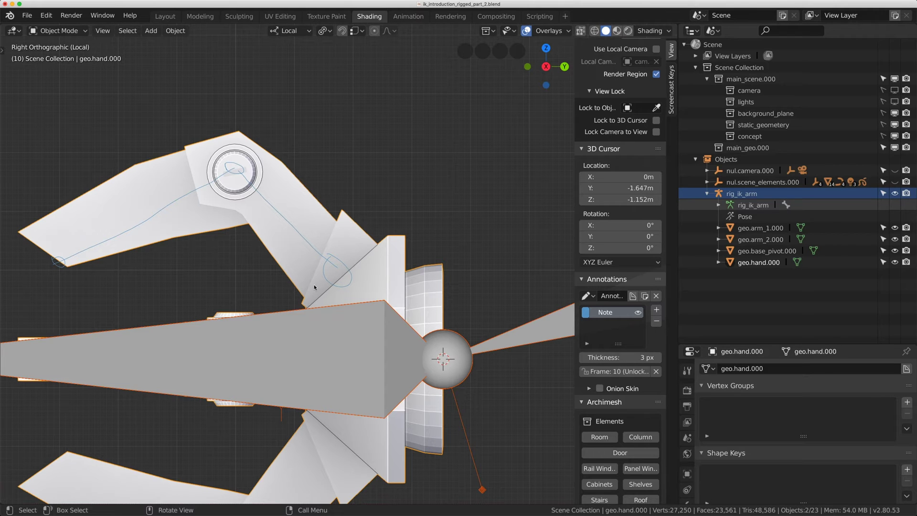
pyautogui.click(638, 312)
# Step: Duplicate the ik_control bone in rig_ik_arm's Edit Mode and move the copy straight up above the hand to about Z -0.476 m
pyautogui.scroll(-6, 330, 276)
pyautogui.moveTo(330, 279); pyautogui.dragTo(341, 289, button='middle')
pyautogui.scroll(5, 341, 288)
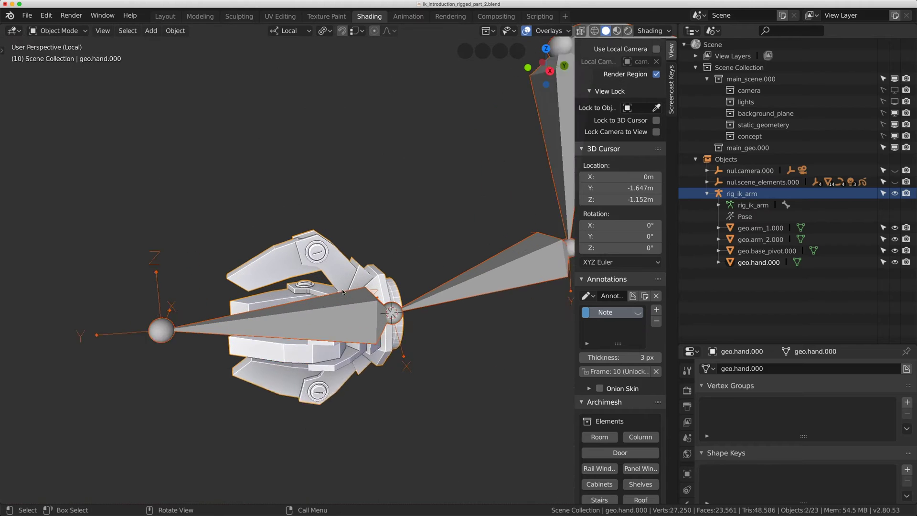
pyautogui.click(174, 341)
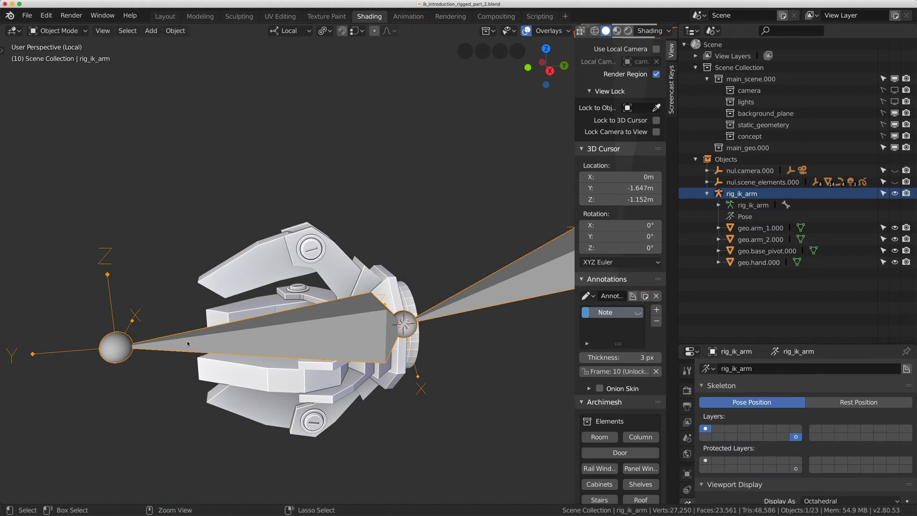
pyautogui.press('Tab')
pyautogui.click(267, 331)
pyautogui.moveTo(267, 331); pyautogui.dragTo(337, 299, button='middle')
pyautogui.press('KP_3')
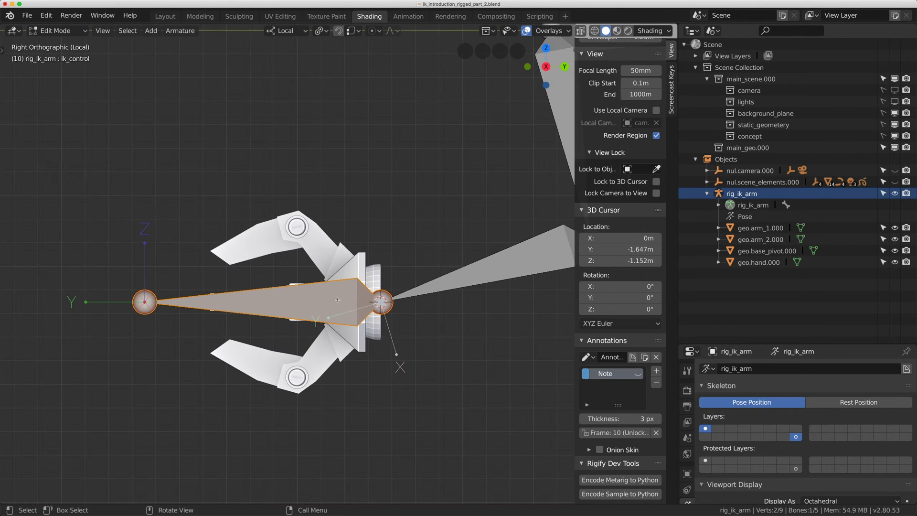
pyautogui.hotkey('shift', 'd')
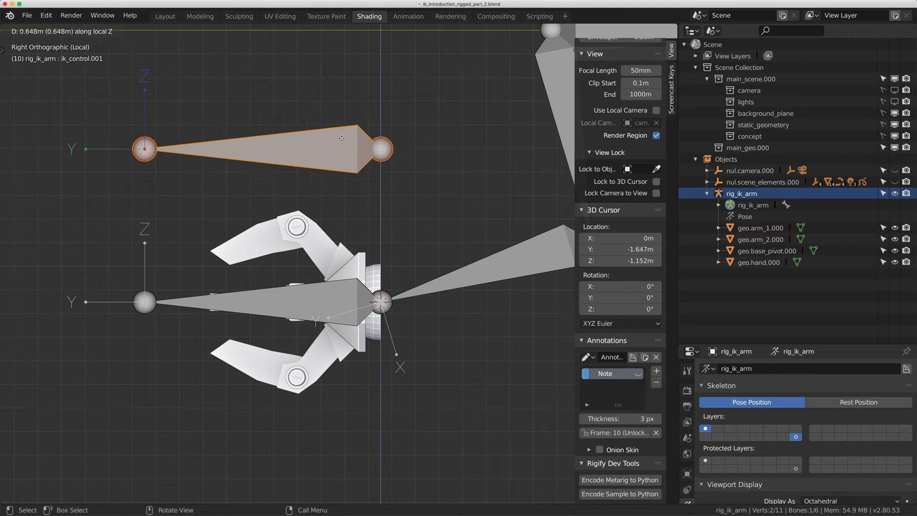
pyautogui.click(334, 181)
# Step: Leave the armature's Edit Mode, open geo.hand.000 for mesh editing and turn on X-ray display
pyautogui.moveTo(334, 181); pyautogui.dragTo(356, 242, button='middle')
pyautogui.press('Tab')
pyautogui.click(356, 229)
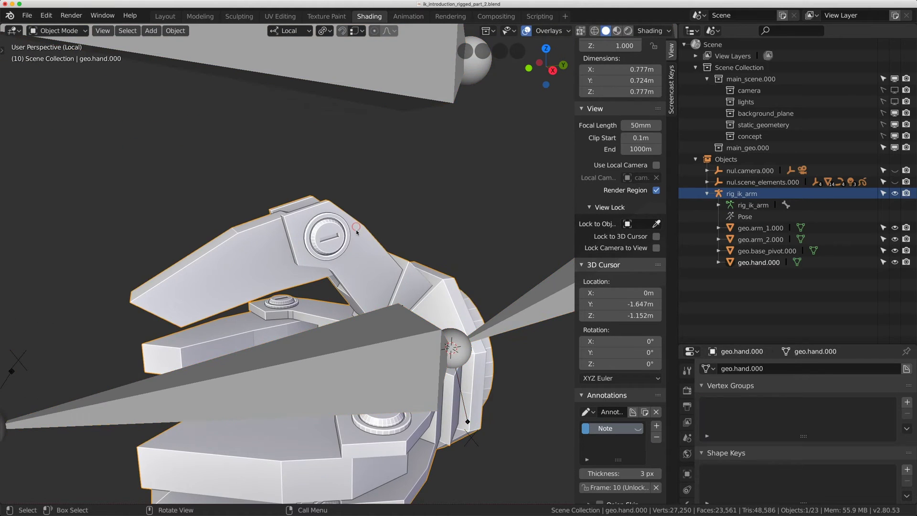
pyautogui.press('Tab')
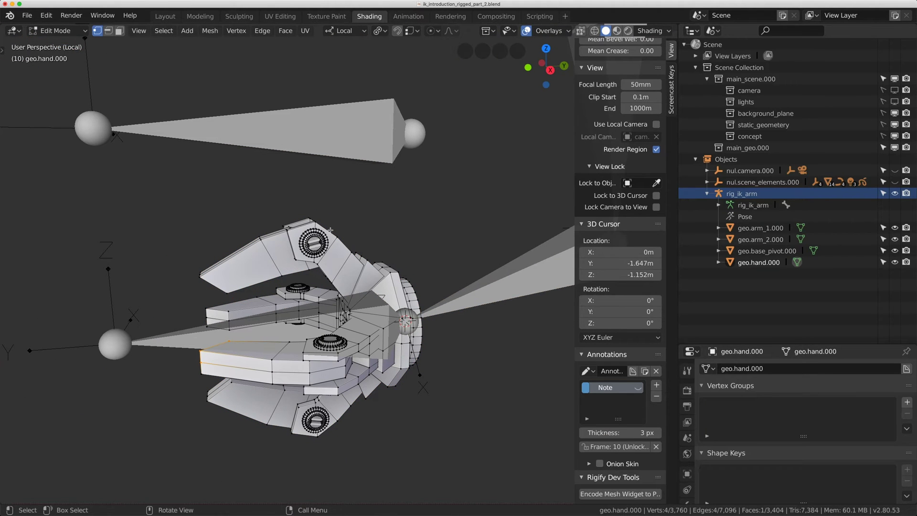
pyautogui.moveTo(313, 228); pyautogui.dragTo(305, 226, button='middle')
pyautogui.scroll(2, 305, 226)
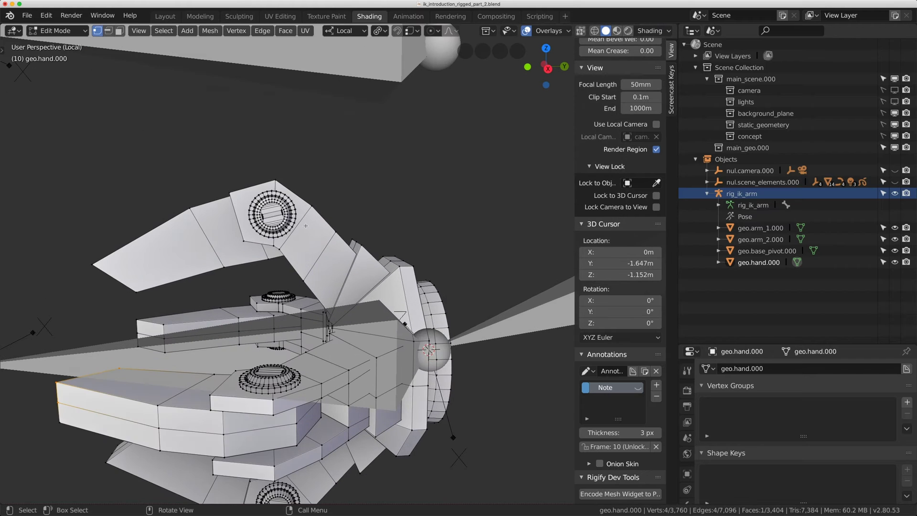
pyautogui.scroll(-1, 306, 227)
pyautogui.hotkey('alt', 'z')
pyautogui.moveTo(215, 334); pyautogui.dragTo(197, 331, button='middle')
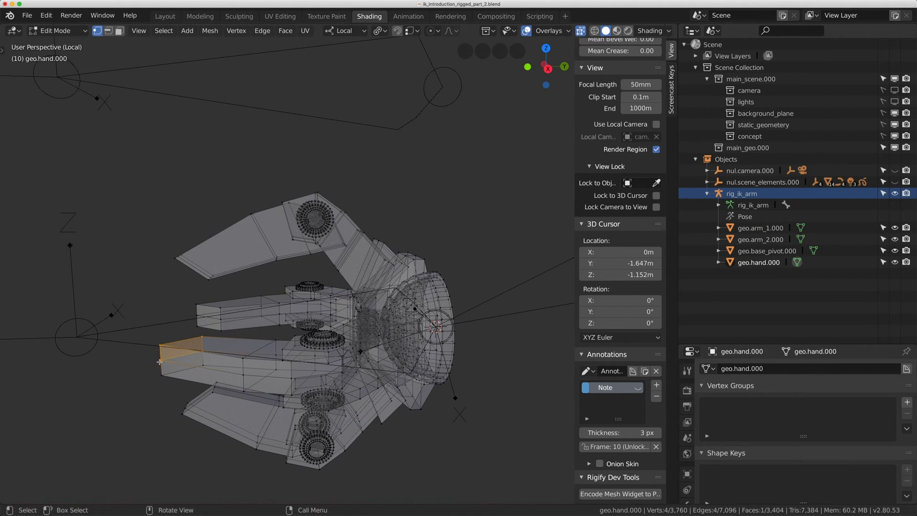
# Step: Select the whole upper finger by growing a selection from its middle joint, and hide all the other hand geometry
pyautogui.hotkey('alt', 'a')
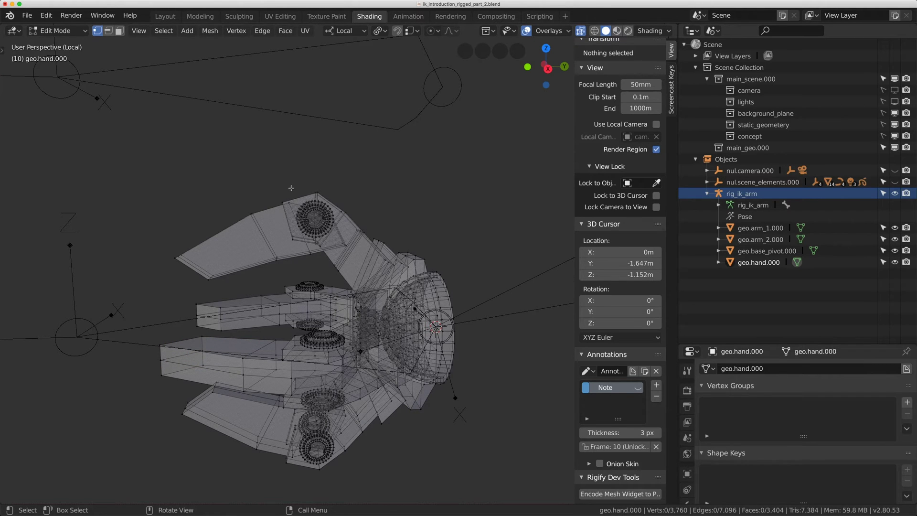
pyautogui.moveTo(261, 164); pyautogui.dragTo(347, 270)
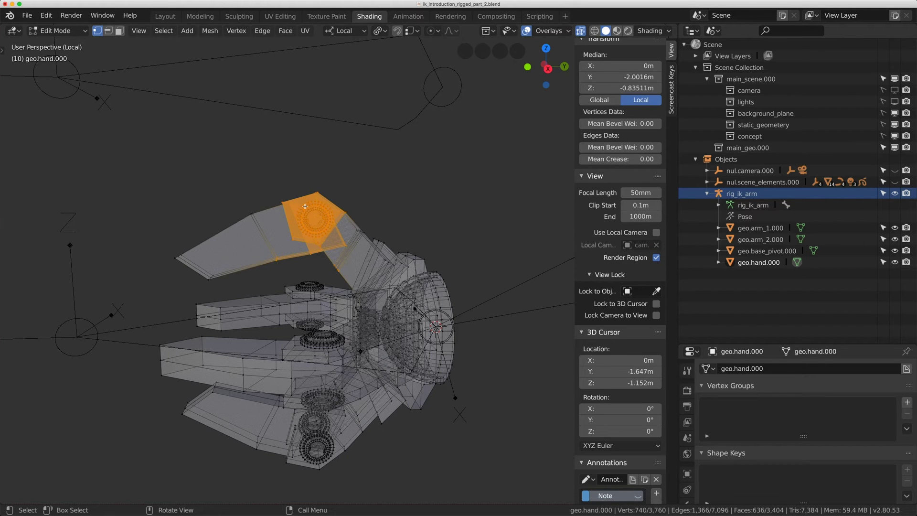
pyautogui.press('ctrl+KP_Add')
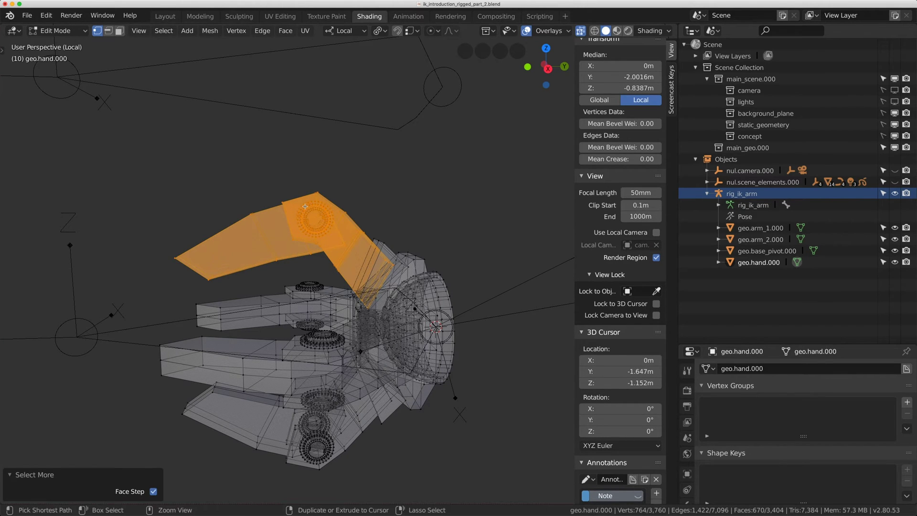
pyautogui.hotkey('ctrl', 'i')
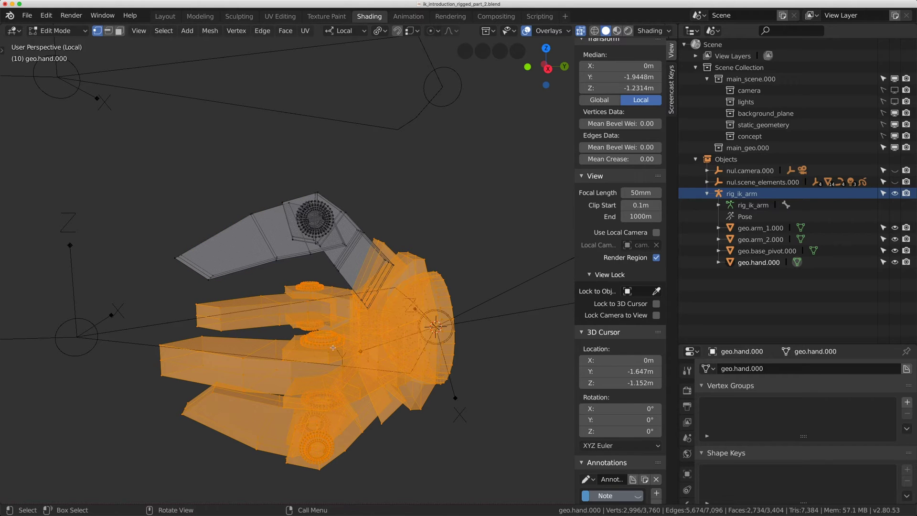
pyautogui.press('h')
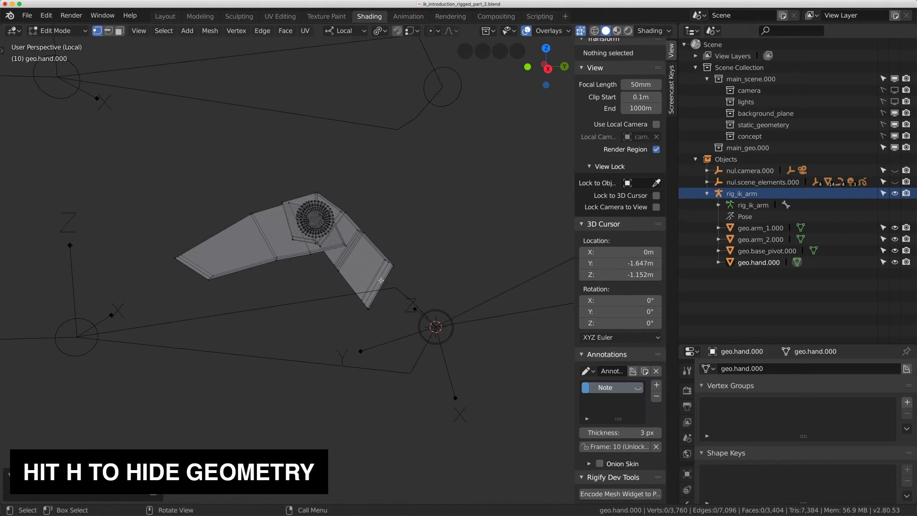
pyautogui.click(671, 87)
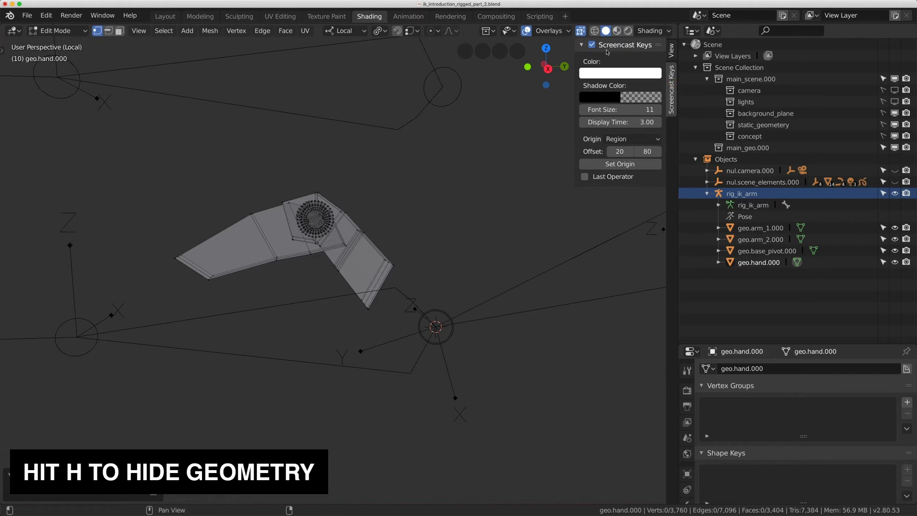
pyautogui.click(671, 49)
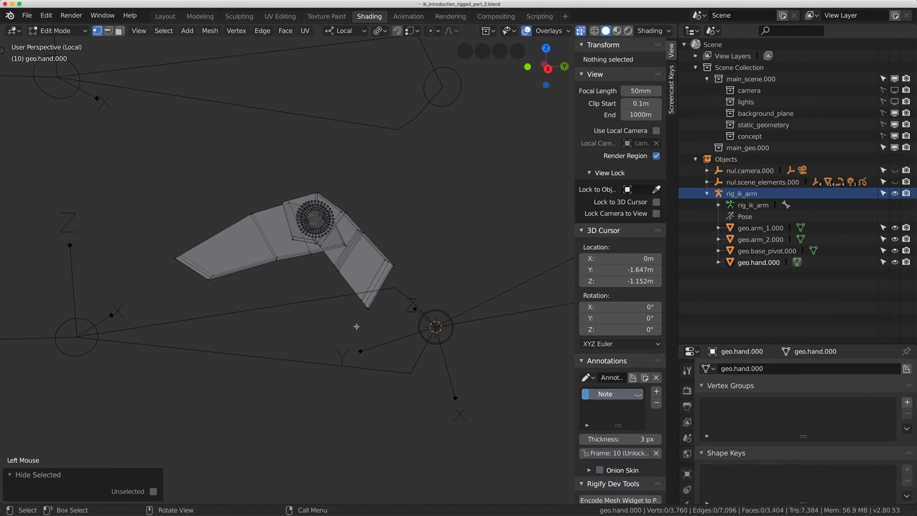
# Step: Select the four end faces at the finger's base in face mode and snap the 3D cursor to them
pyautogui.scroll(3, 377, 265)
pyautogui.moveTo(382, 266); pyautogui.dragTo(310, 250, button='middle')
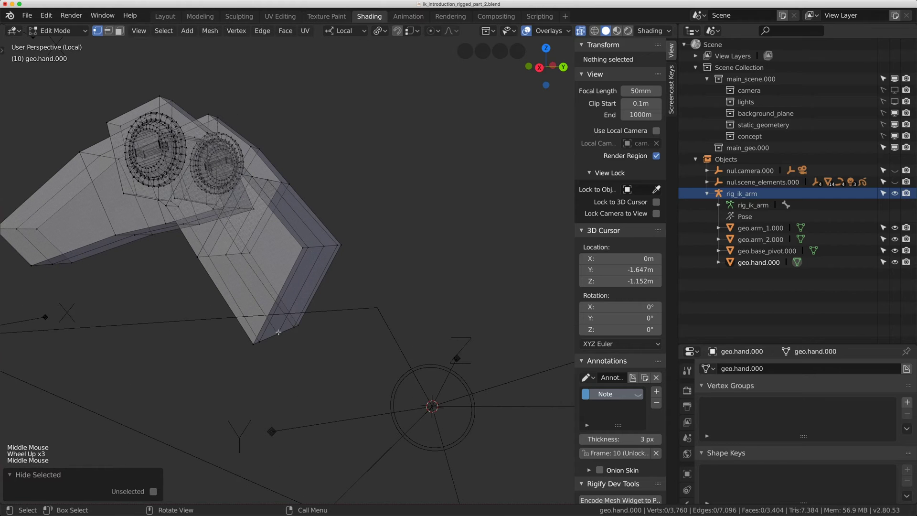
pyautogui.moveTo(320, 311); pyautogui.dragTo(282, 316, button='middle')
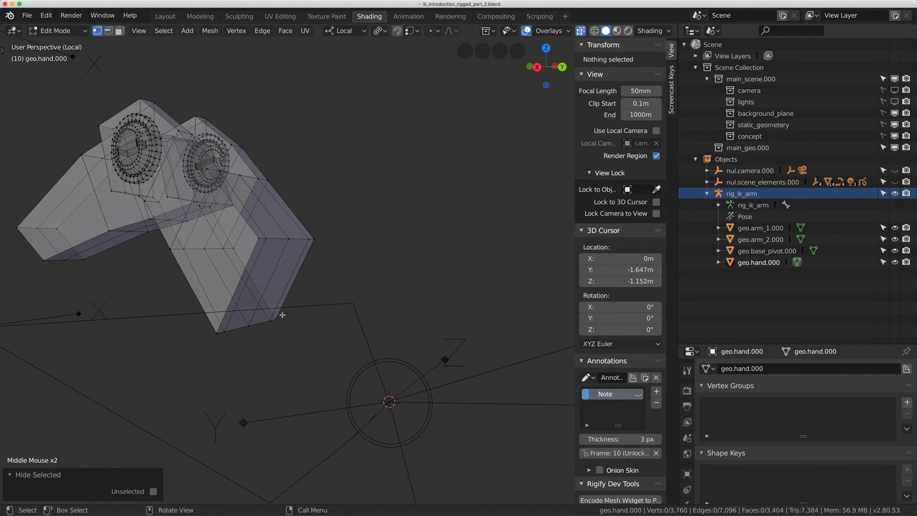
pyautogui.press('3')
pyautogui.click(295, 278)
pyautogui.keyDown('shift'); pyautogui.click(295, 278); pyautogui.keyUp('shift')
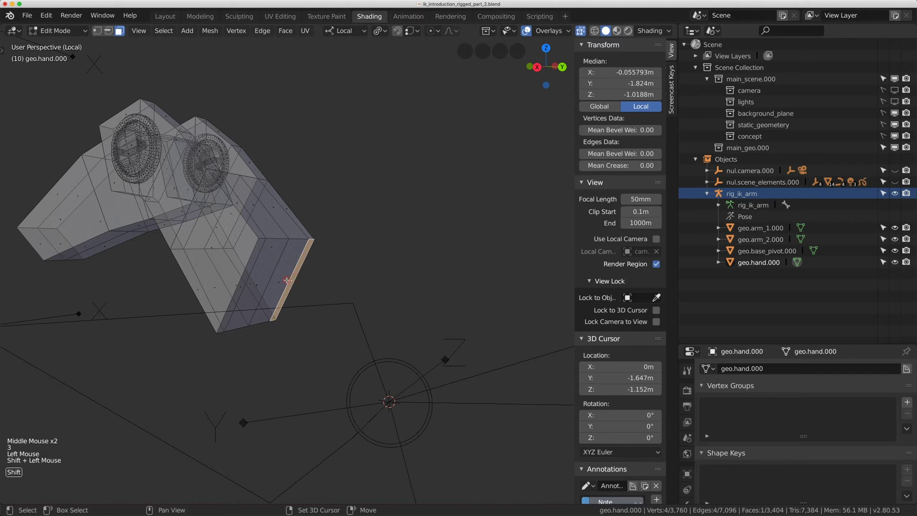
pyautogui.keyDown('shift'); pyautogui.click(280, 281); pyautogui.keyUp('shift')
pyautogui.keyDown('shift'); pyautogui.click(267, 283); pyautogui.keyUp('shift')
pyautogui.keyDown('shift'); pyautogui.click(254, 284); pyautogui.keyUp('shift')
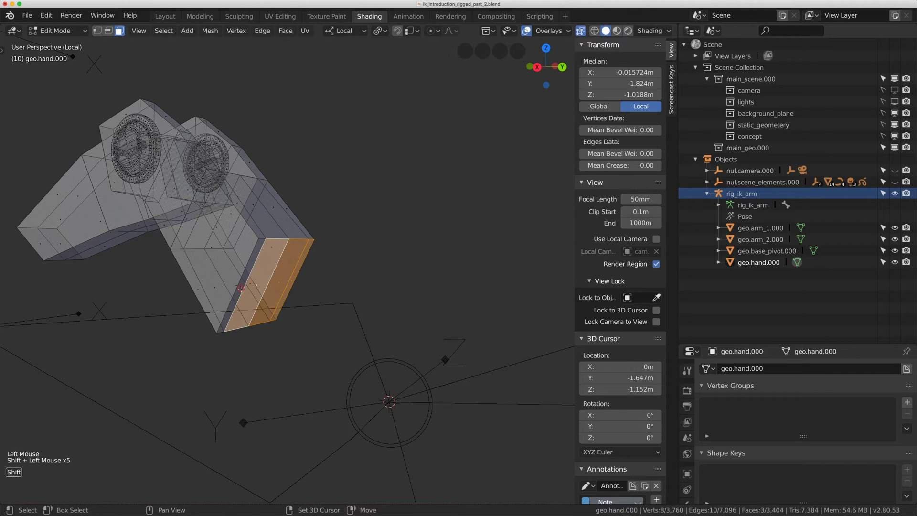
pyautogui.keyDown('shift'); pyautogui.click(241, 288); pyautogui.keyUp('shift')
pyautogui.hotkey('shift', 's')
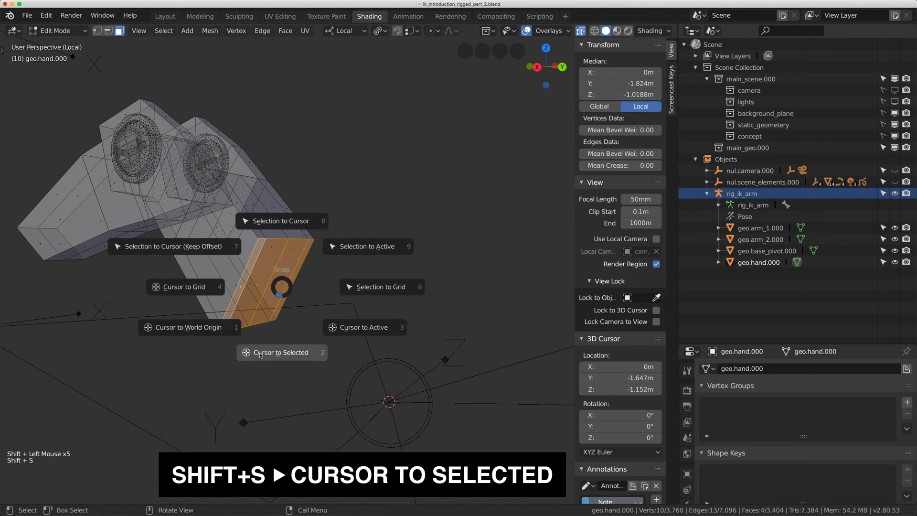
pyautogui.click(279, 356)
# Step: Return to editing rig_ik_arm and snap the head of the duplicated bone to the 3D cursor at the finger's base
pyautogui.scroll(-3, 280, 356)
pyautogui.moveTo(279, 356); pyautogui.dragTo(322, 332, button='middle')
pyautogui.press('Tab')
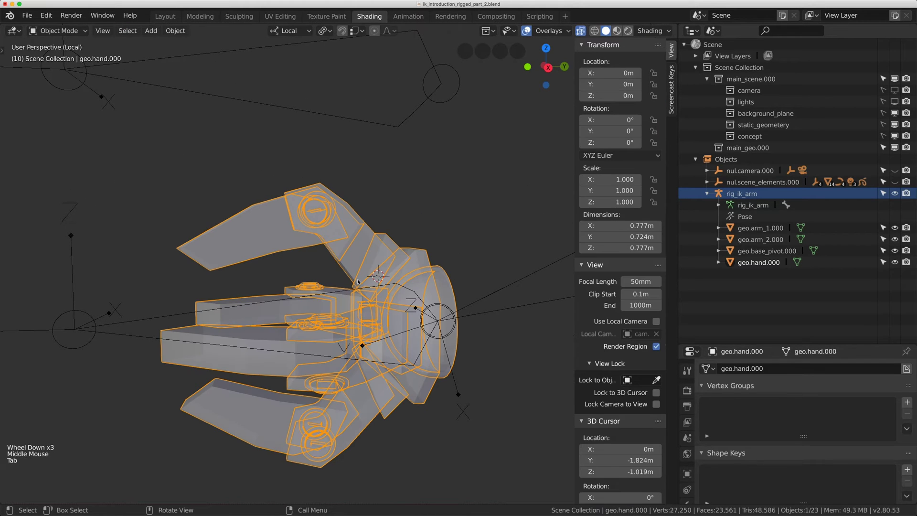
pyautogui.click(390, 127)
pyautogui.scroll(-2, 379, 143)
pyautogui.moveTo(378, 143); pyautogui.dragTo(418, 175, button='middle')
pyautogui.press('Tab')
pyautogui.click(415, 148)
pyautogui.click(413, 162)
pyautogui.hotkey('shift', 's')
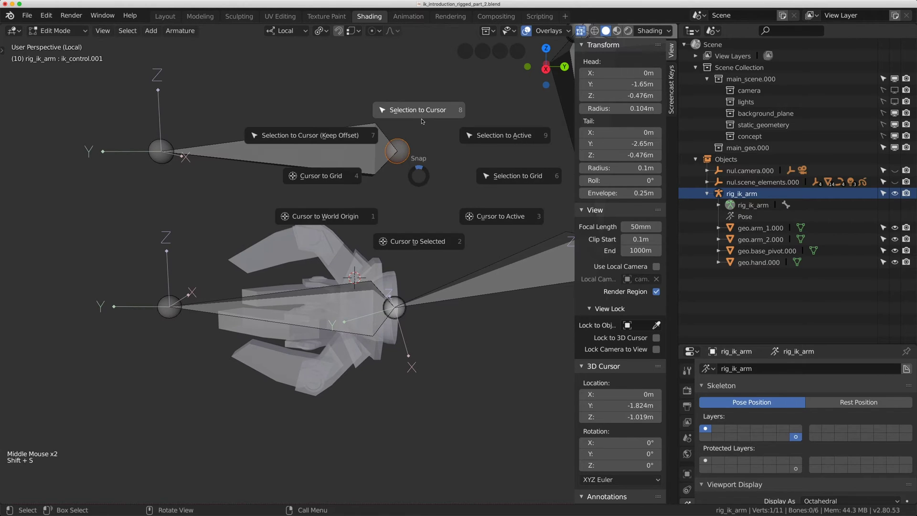
pyautogui.click(409, 116)
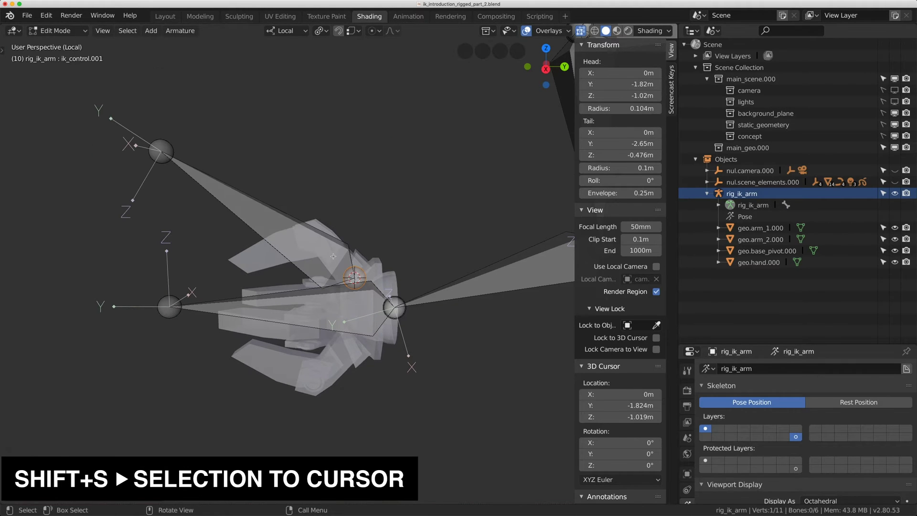
# Step: Select the tail joint of the duplicated bone in rig_ik_arm
pyautogui.scroll(3, 326, 255)
pyautogui.moveTo(326, 256); pyautogui.dragTo(306, 260, button='middle')
pyautogui.middleClick(66, 101)
pyautogui.click(71, 87)
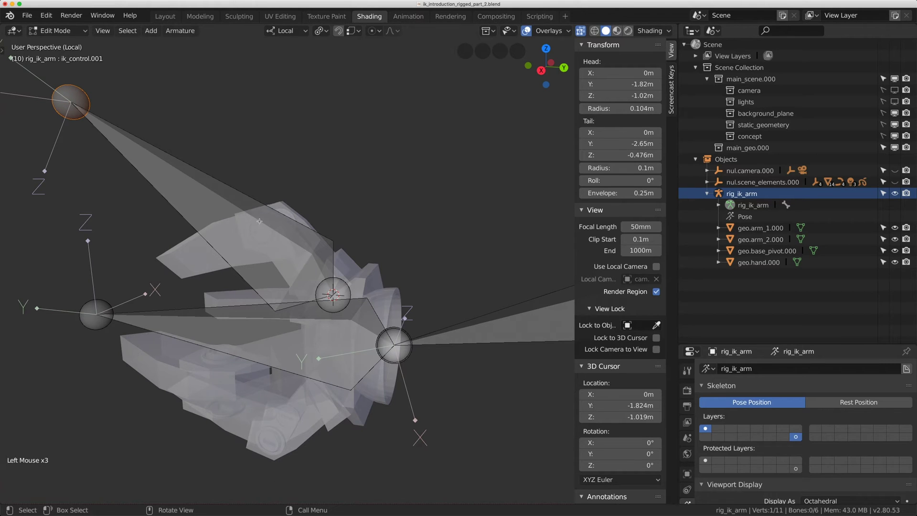
# Step: Switch from the armature to editing geo.hand.000, deselect all its faces and turn off X-ray display
pyautogui.click(291, 210)
pyautogui.press('Tab')
pyautogui.click(292, 212)
pyautogui.click(293, 214)
pyautogui.click(356, 266)
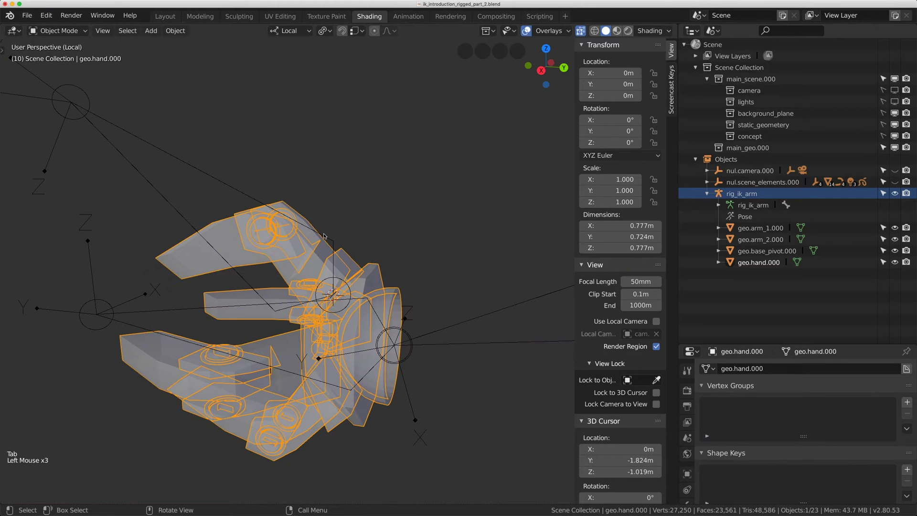
pyautogui.press('Tab')
pyautogui.keyDown('shift'); pyautogui.moveTo(324, 237); pyautogui.dragTo(352, 254, button='middle'); pyautogui.keyUp('shift')
pyautogui.scroll(5, 352, 254)
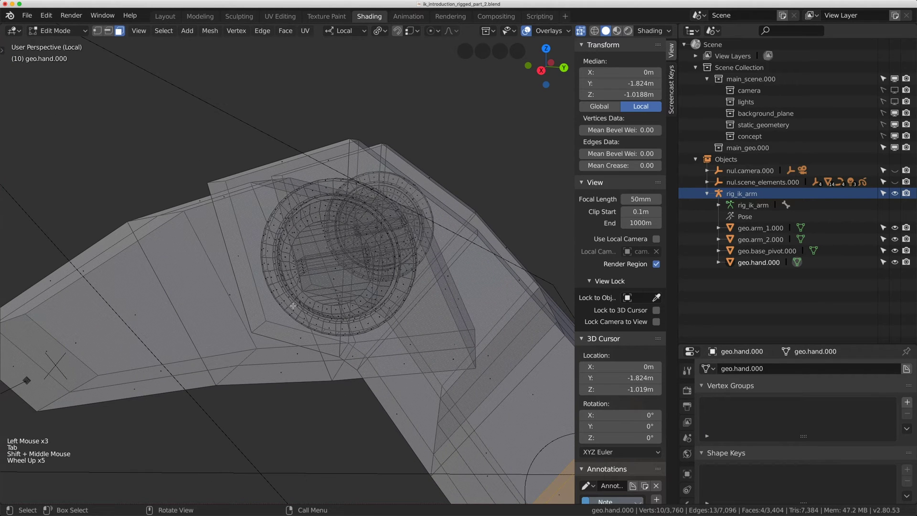
pyautogui.scroll(-3, 358, 243)
pyautogui.keyDown('shift'); pyautogui.moveTo(359, 242); pyautogui.dragTo(349, 248, button='middle'); pyautogui.keyUp('shift')
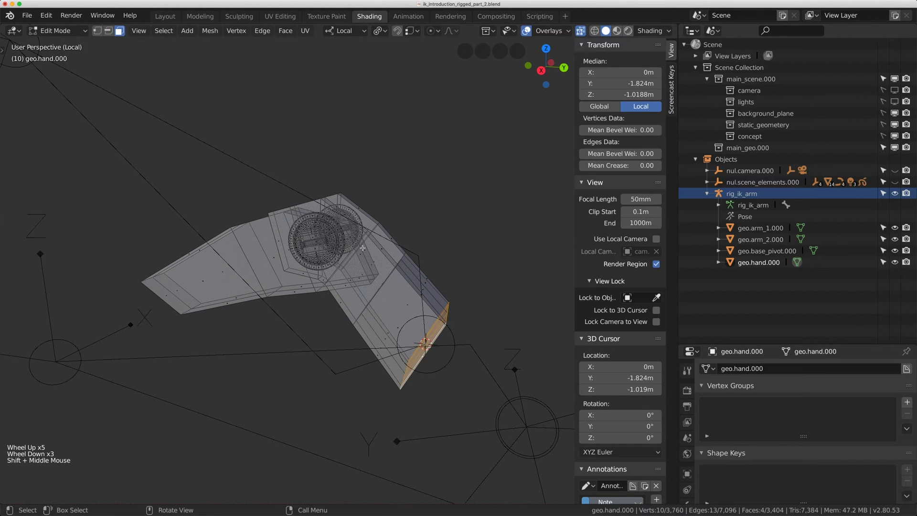
pyautogui.hotkey('alt', 'a')
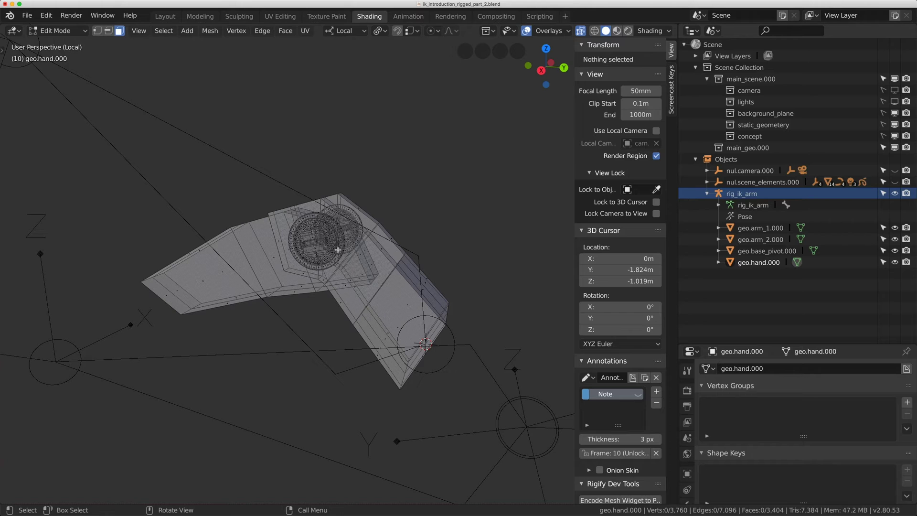
pyautogui.hotkey('alt', 'z')
# Step: Select the linked round mesh pieces on both sides of the finger's middle joint and snap the 3D cursor to them
pyautogui.moveTo(338, 250)
pyautogui.mouseDown(button='middle')
pyautogui.moveTo(352, 250)
pyautogui.moveTo(341, 248)
pyautogui.mouseUp(button='middle')
pyautogui.scroll(2, 340, 248)
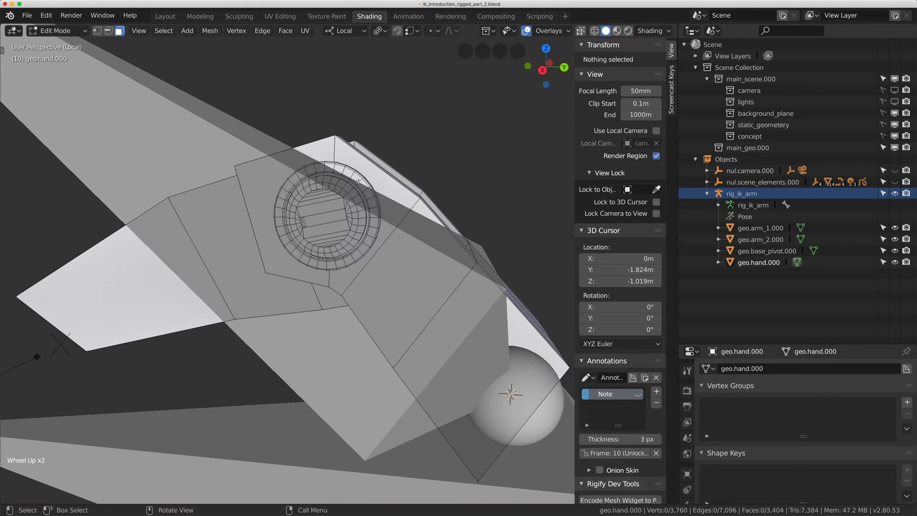
pyautogui.press('l')
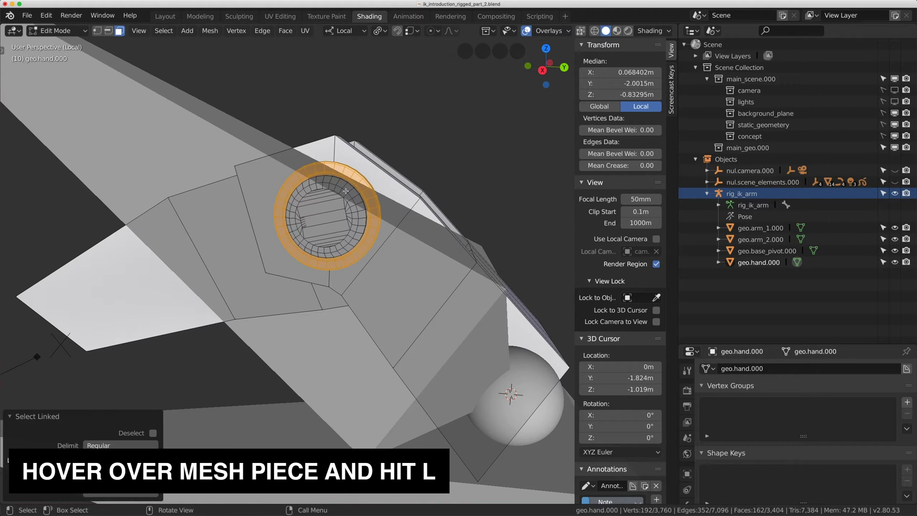
pyautogui.press('l')
pyautogui.moveTo(381, 210); pyautogui.dragTo(268, 216, button='middle')
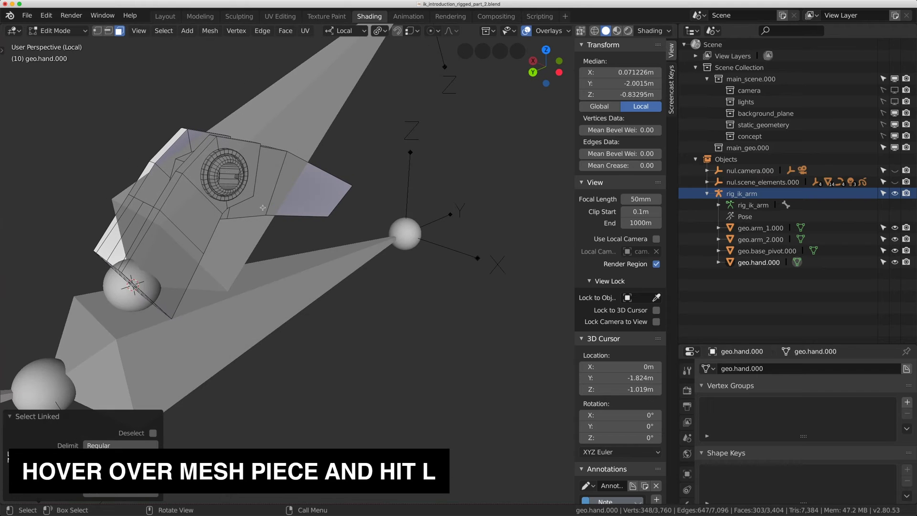
pyautogui.press('l')
pyautogui.press('l')
pyautogui.moveTo(220, 153); pyautogui.dragTo(277, 174, button='middle')
pyautogui.moveTo(142, 252); pyautogui.dragTo(281, 197, button='middle')
pyautogui.hotkey('shift', 's')
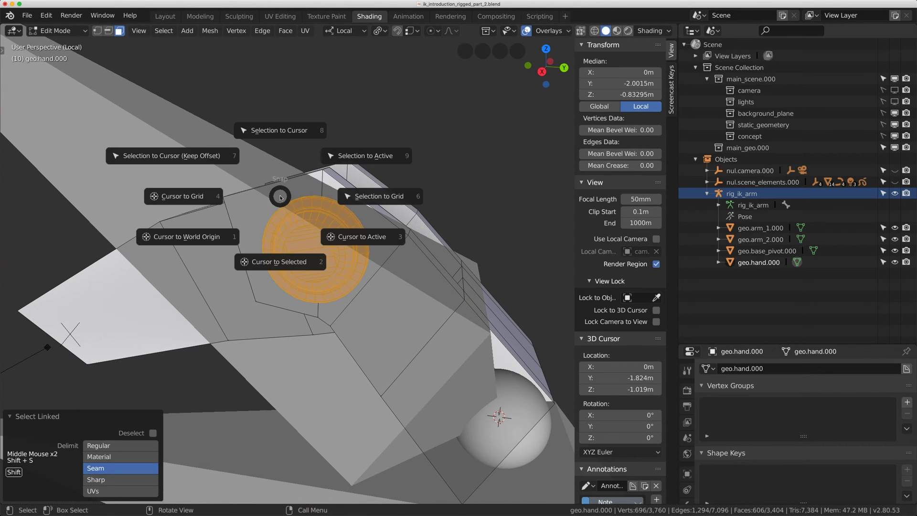
pyautogui.click(282, 265)
# Step: Return to editing rig_ik_arm and snap the duplicated bone's tail to the 3D cursor at the finger's middle joint
pyautogui.scroll(-6, 286, 264)
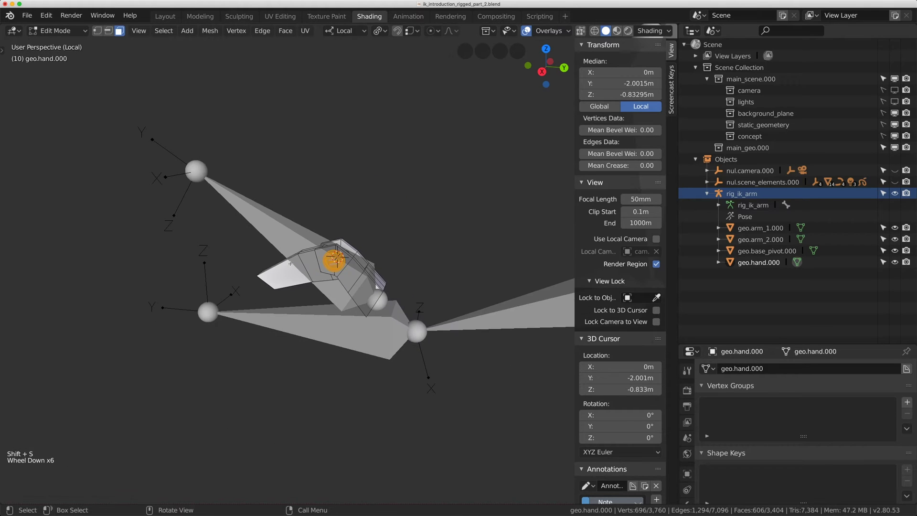
pyautogui.scroll(2, 290, 263)
pyautogui.scroll(1, 290, 263)
pyautogui.press('Tab')
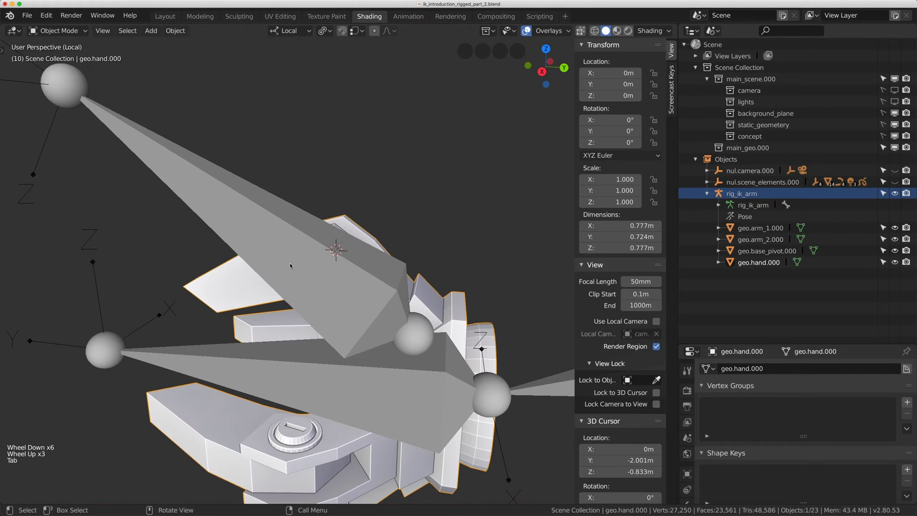
pyautogui.scroll(-2, 291, 266)
pyautogui.click(172, 145)
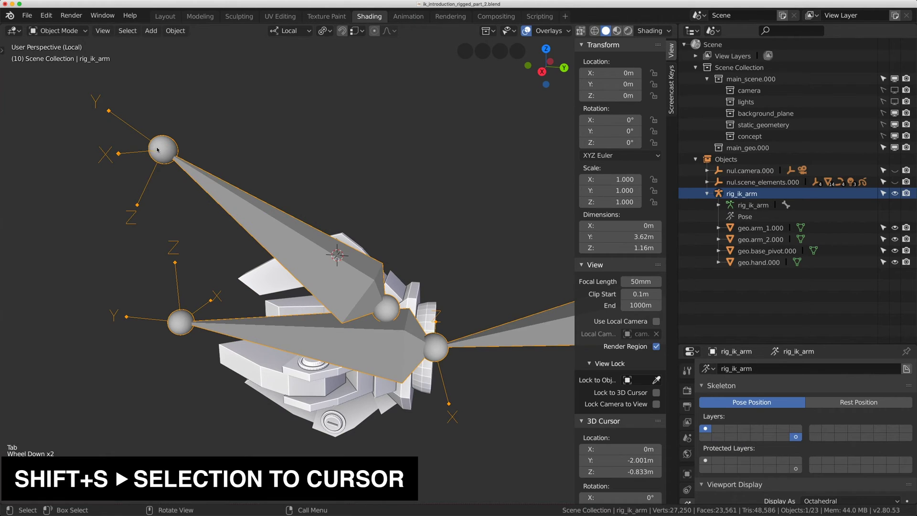
pyautogui.press('Tab')
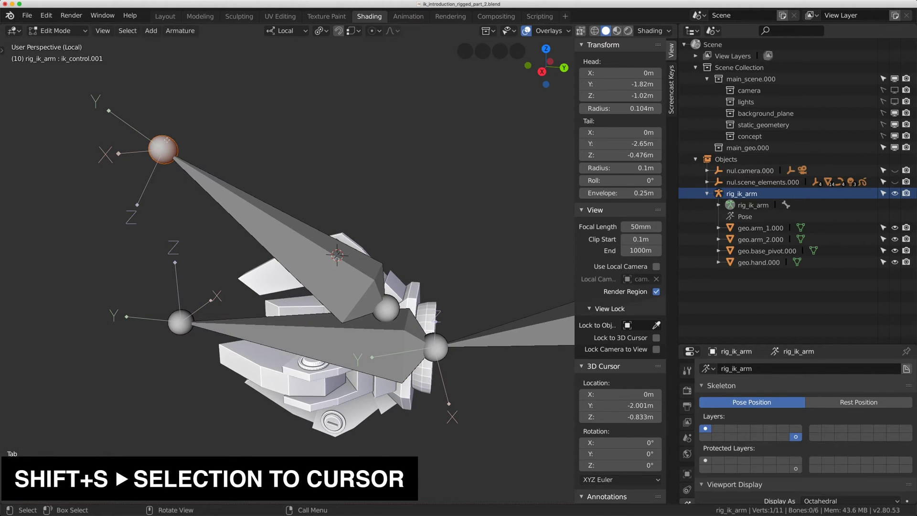
pyautogui.hotkey('shift', 's')
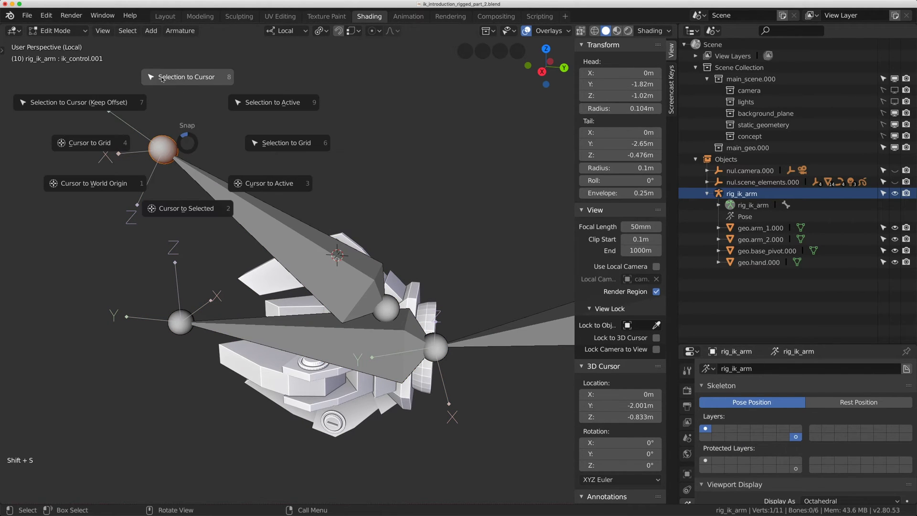
pyautogui.click(186, 77)
# Step: In right orthographic view, extrude a bone from the middle joint to the fingertip at about Y -2.33 m, Z -0.973 m, and leave Edit Mode
pyautogui.press('KP_5')
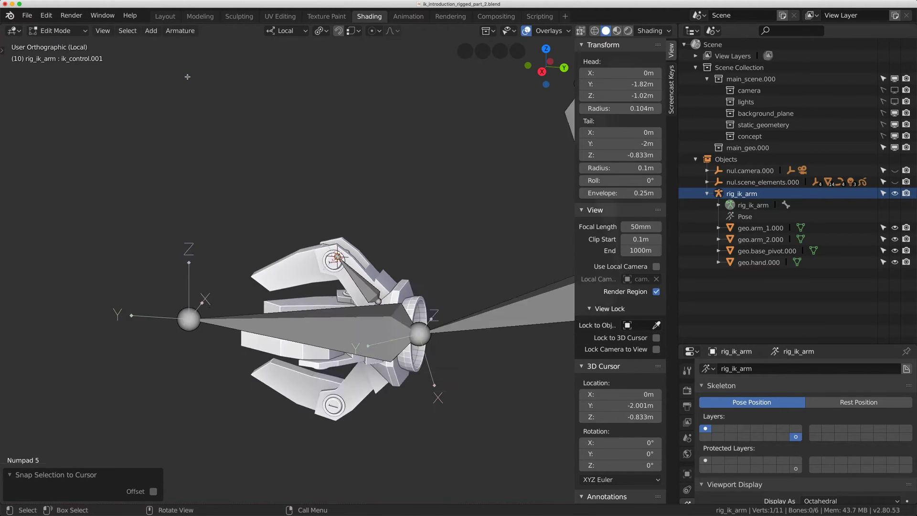
pyautogui.press('KP_3')
pyautogui.press('KP_5')
pyautogui.press('KP_5')
pyautogui.scroll(1, 429, 230)
pyautogui.scroll(4, 428, 229)
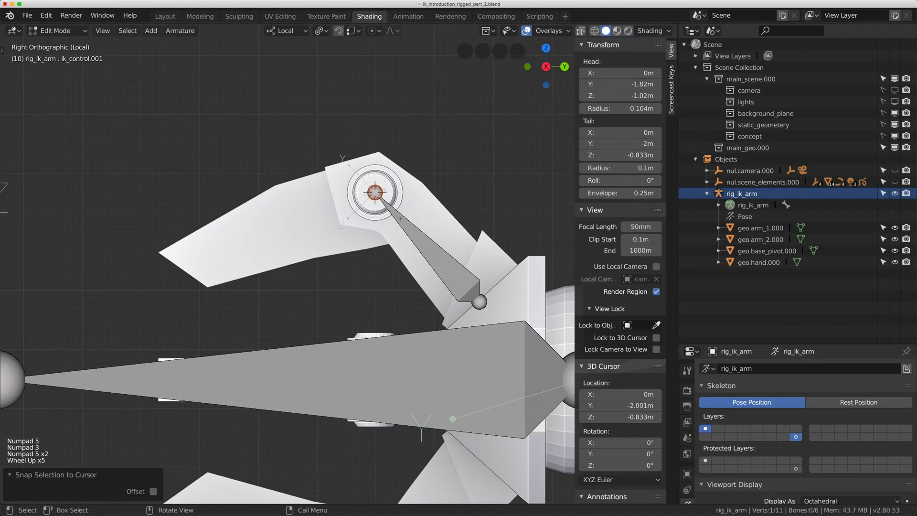
pyautogui.keyDown('shift'); pyautogui.moveTo(362, 190); pyautogui.dragTo(381, 184, button='middle'); pyautogui.keyUp('shift')
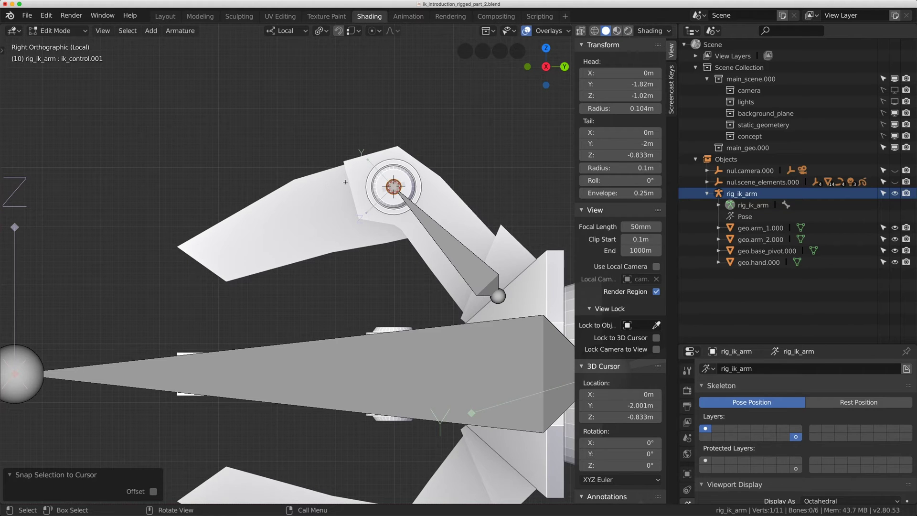
pyautogui.press('e')
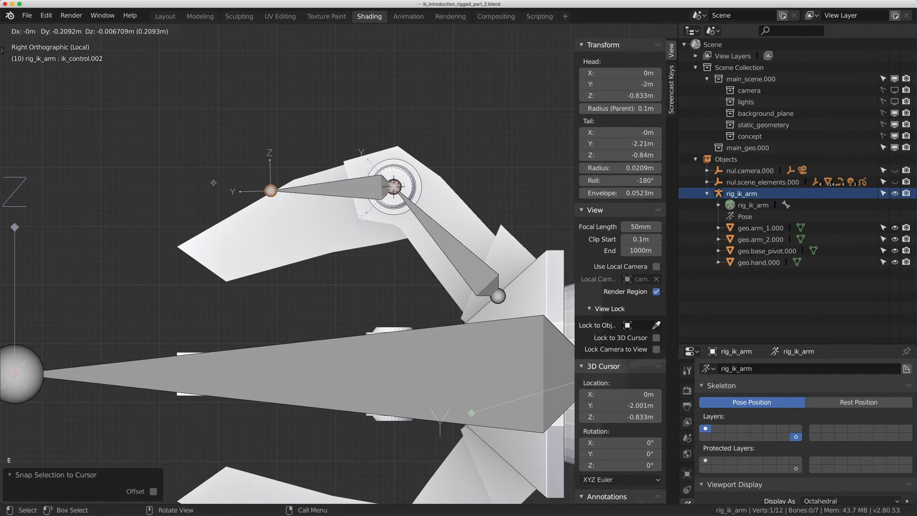
pyautogui.click(146, 256)
pyautogui.press('Tab')
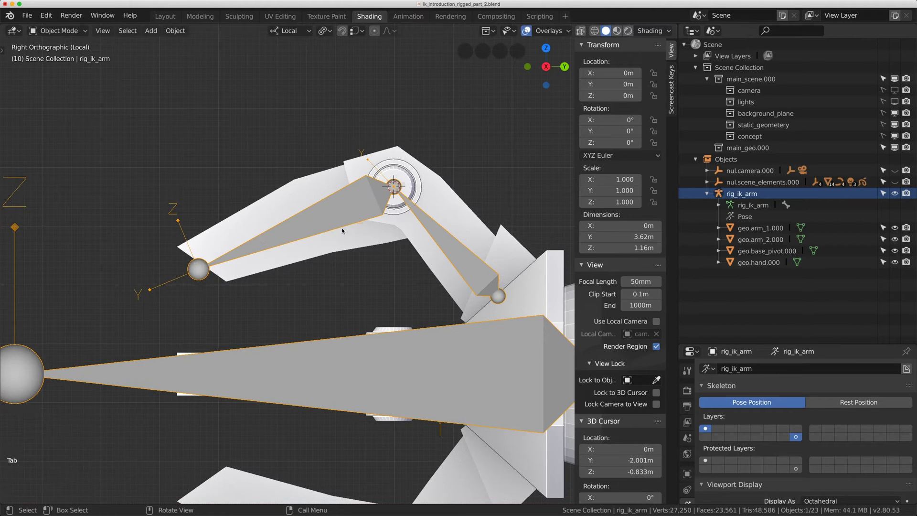
# Step: Edit rig_ik_arm again and snap the 3D cursor to the head joint of the large ik_control bone at the wrist
pyautogui.scroll(-3, 337, 241)
pyautogui.scroll(-1, 337, 241)
pyautogui.moveTo(337, 241)
pyautogui.mouseDown(button='middle')
pyautogui.moveTo(380, 243)
pyautogui.moveTo(348, 245)
pyautogui.mouseUp(button='middle')
pyautogui.keyDown('shift'); pyautogui.scroll(-1, 485, 323); pyautogui.keyUp('shift')
pyautogui.keyDown('shift'); pyautogui.moveTo(485, 323); pyautogui.dragTo(461, 259, button='middle'); pyautogui.keyUp('shift')
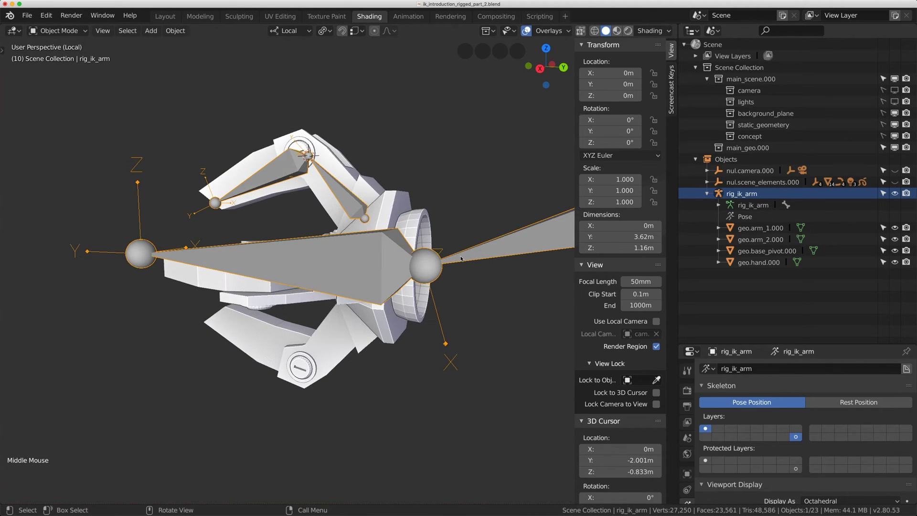
pyautogui.press('Tab')
pyautogui.click(433, 273)
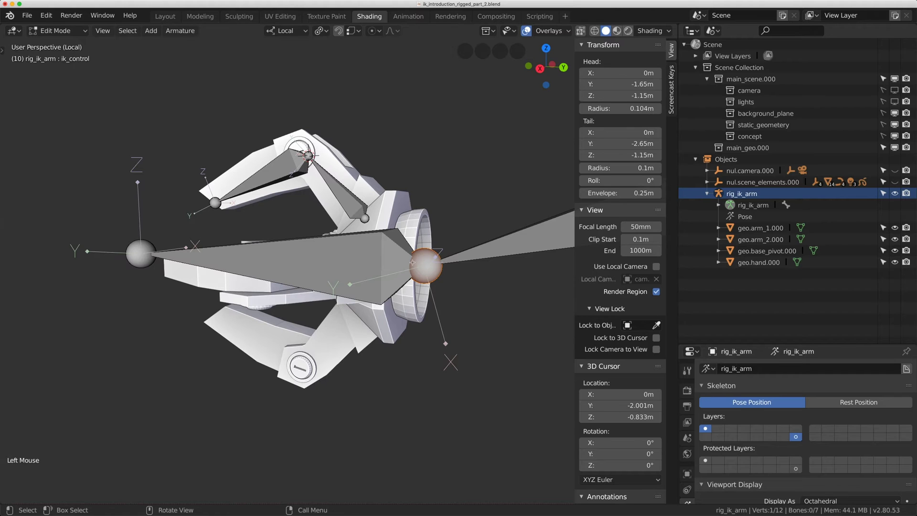
pyautogui.hotkey('shift', 's')
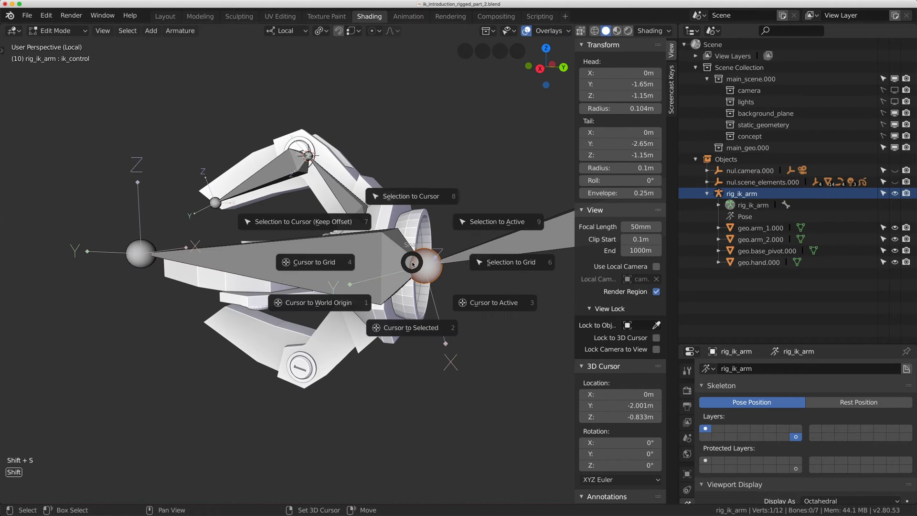
pyautogui.click(411, 330)
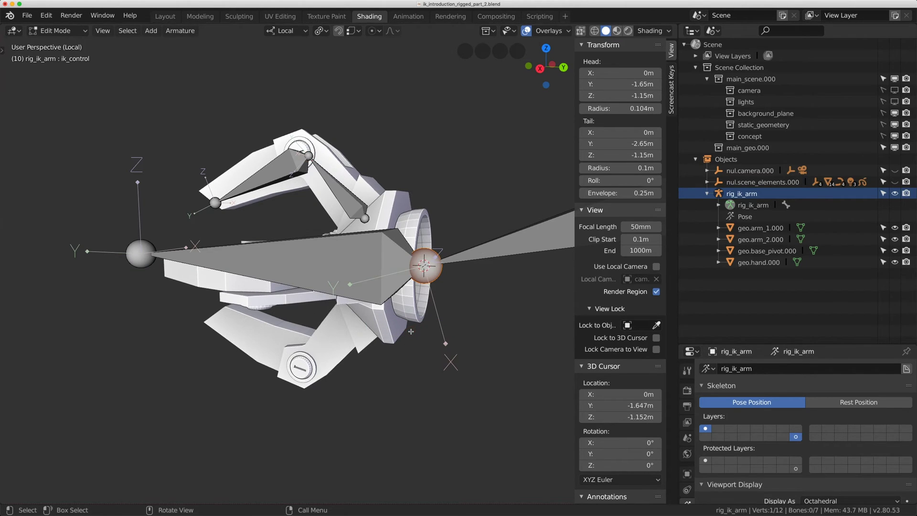
# Step: Enlarge the Properties editor and rename the finger's base bone as finger_control.001
pyautogui.click(326, 196)
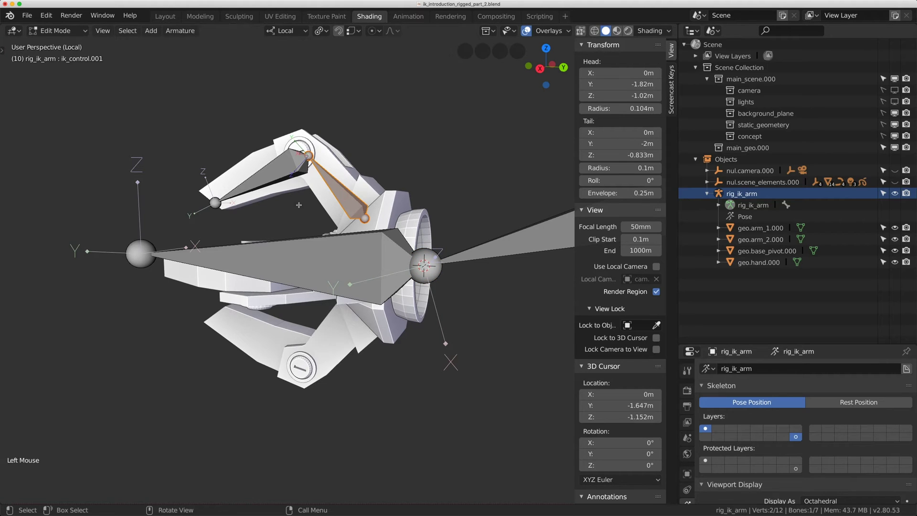
pyautogui.moveTo(763, 345); pyautogui.dragTo(763, 227)
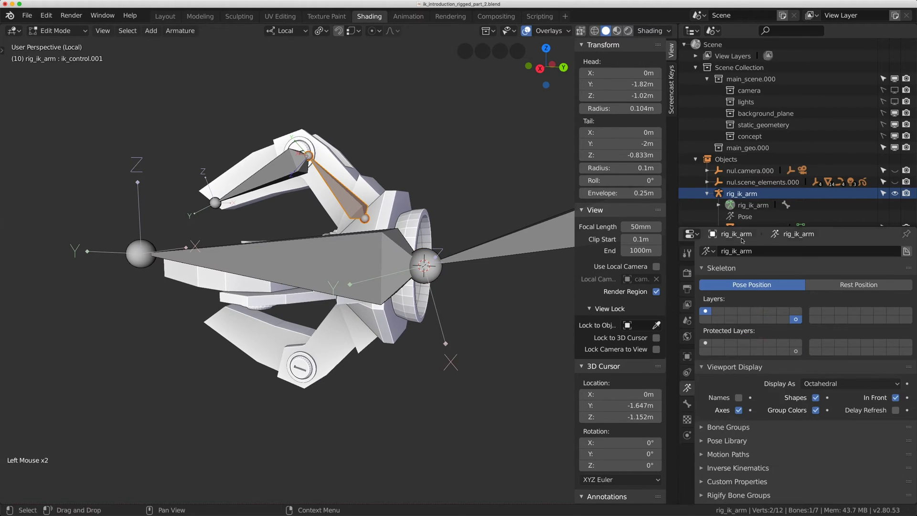
pyautogui.click(688, 402)
pyautogui.click(762, 253)
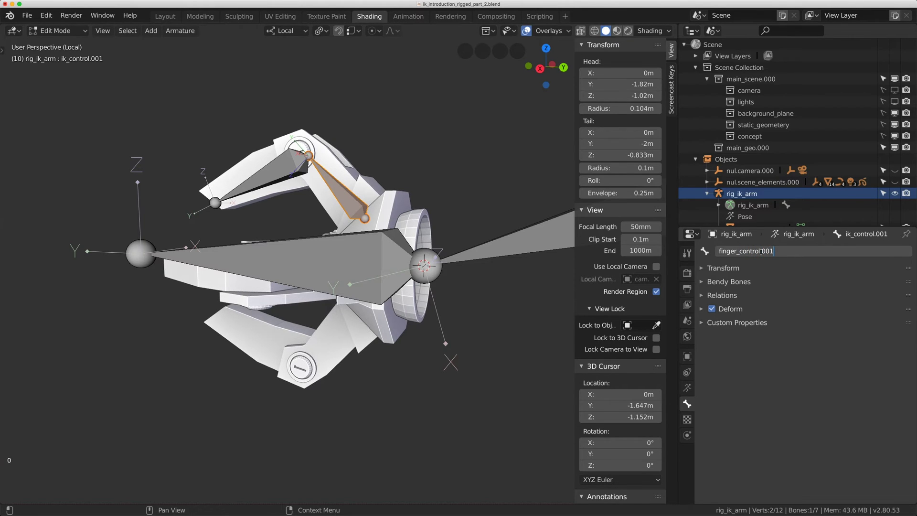
pyautogui.press('Return')
# Step: Rename the extruded fingertip bone as finger_control_end.001
pyautogui.click(260, 179)
pyautogui.click(763, 251)
pyautogui.press('BackSpace')
pyautogui.press('BackSpace')
pyautogui.press('BackSpace')
pyautogui.press('BackSpace')
pyautogui.press('BackSpace')
pyautogui.press('BackSpace')
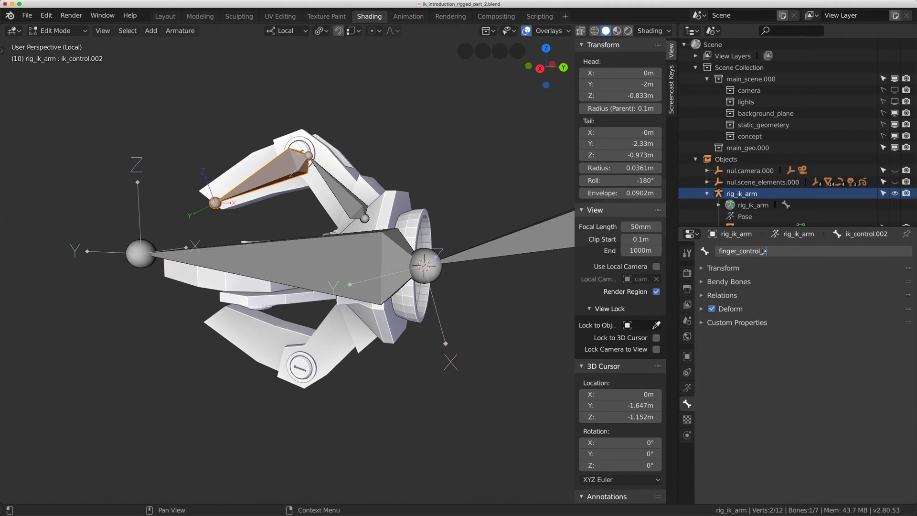
pyautogui.press('Return')
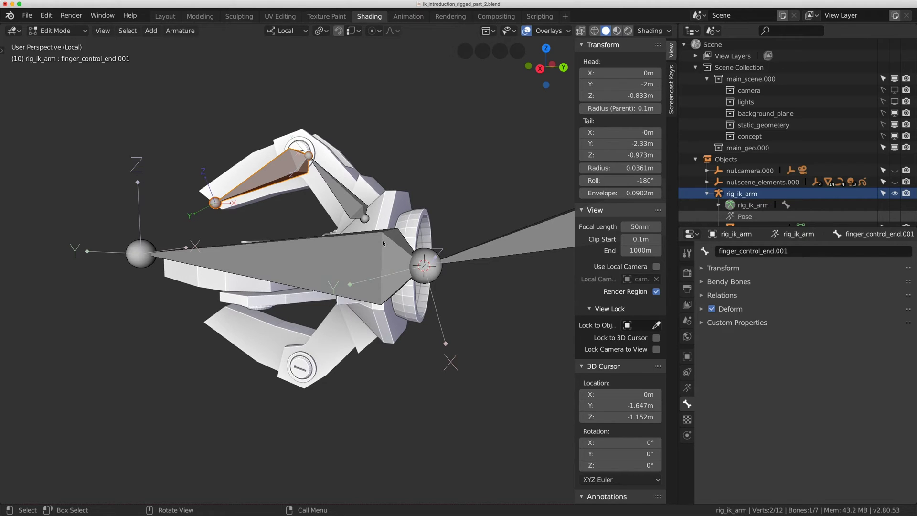
# Step: Select both finger bones in front view, set the pivot point to 3D Cursor and try rotating them around the wrist
pyautogui.keyDown('shift'); pyautogui.click(356, 206); pyautogui.keyUp('shift')
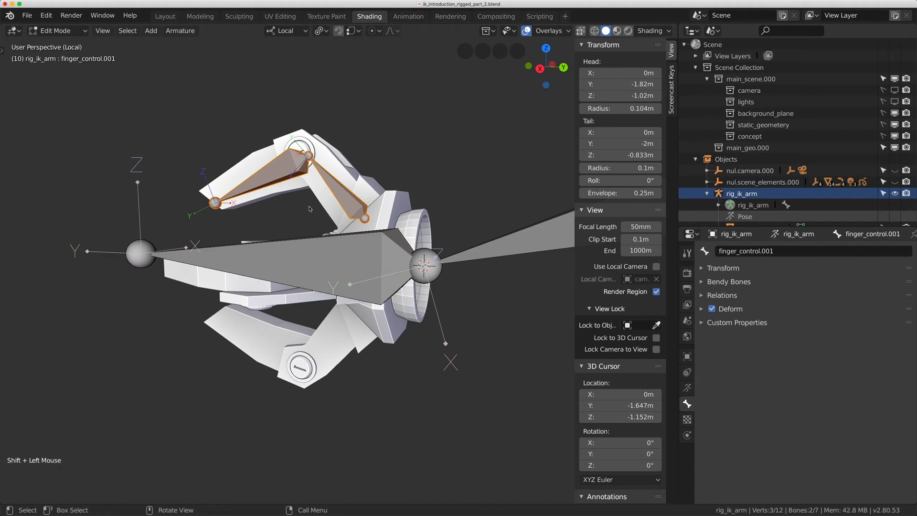
pyautogui.press('KP_1')
pyautogui.keyDown('shift'); pyautogui.moveTo(468, 214); pyautogui.dragTo(399, 219, button='middle'); pyautogui.keyUp('shift')
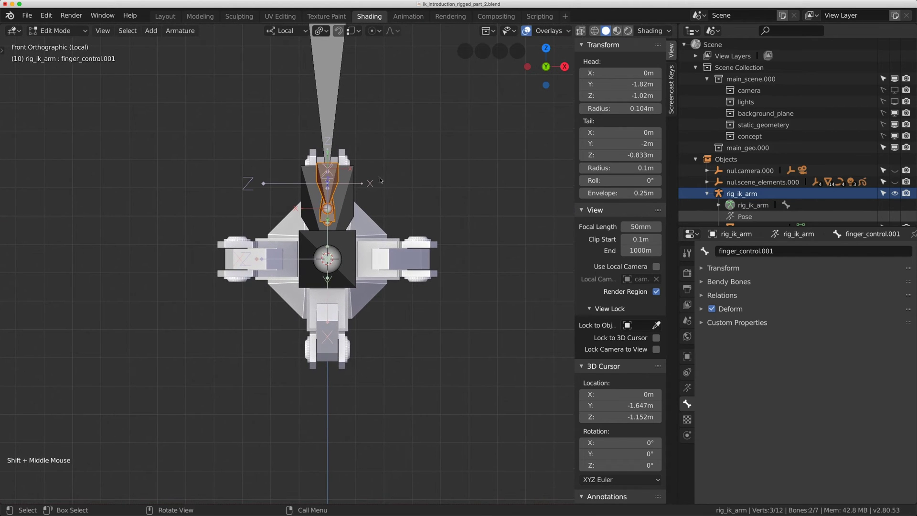
pyautogui.click(318, 31)
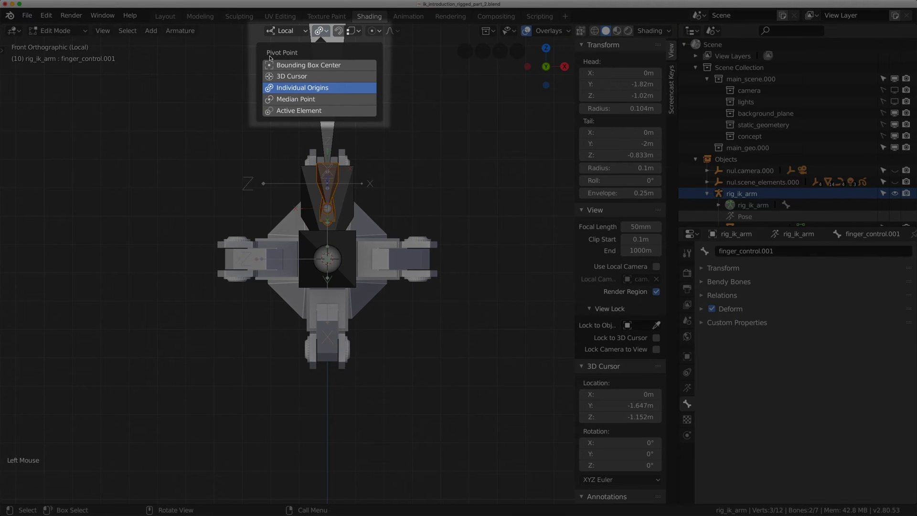
pyautogui.click(284, 78)
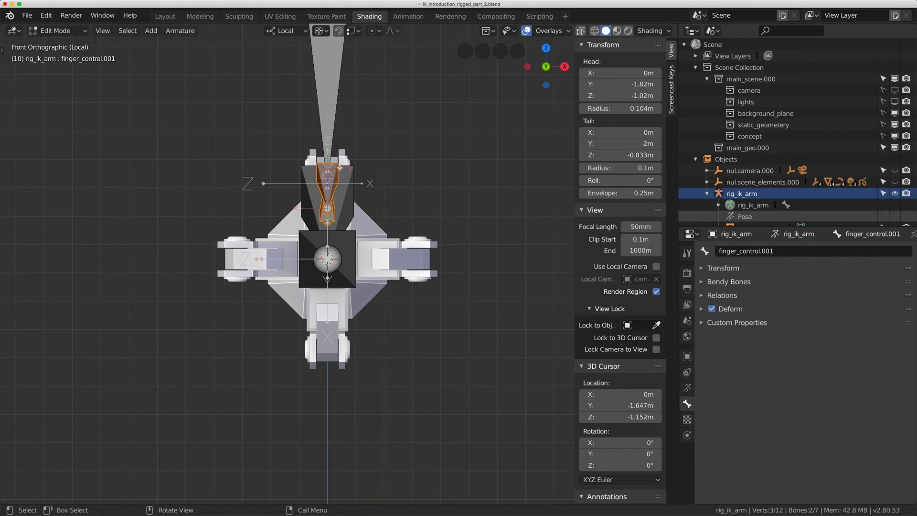
pyautogui.press('r')
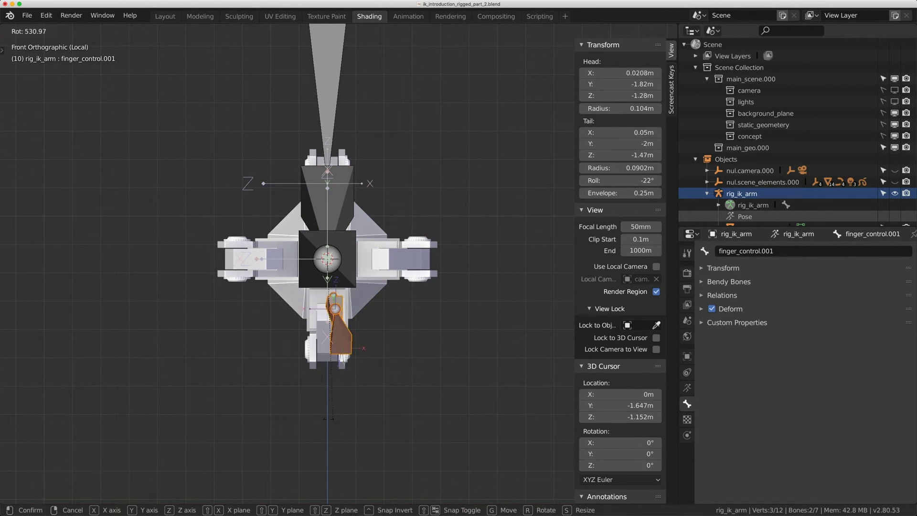
pyautogui.rightClick(365, 237)
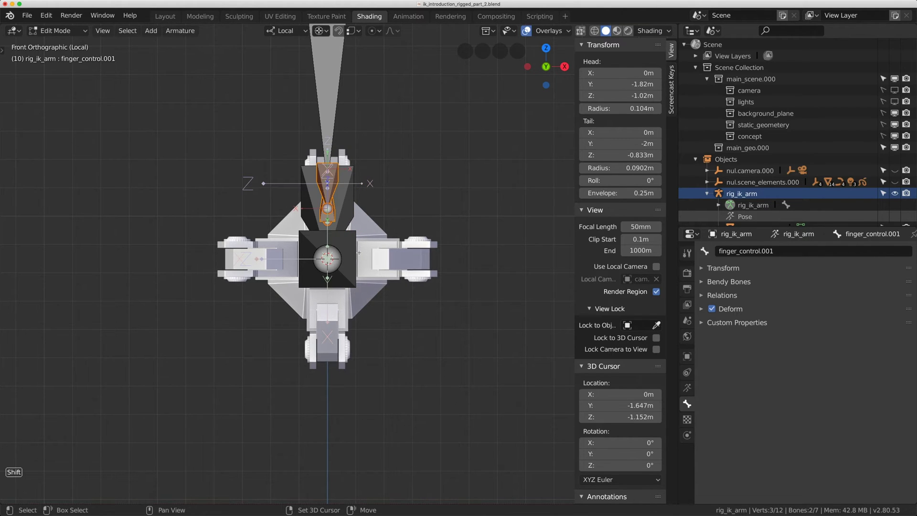
# Step: Duplicate the upper finger's two bones and rotate the copy 90° around the wrist onto the neighbouring finger
pyautogui.hotkey('shift', 'd')
pyautogui.press('r')
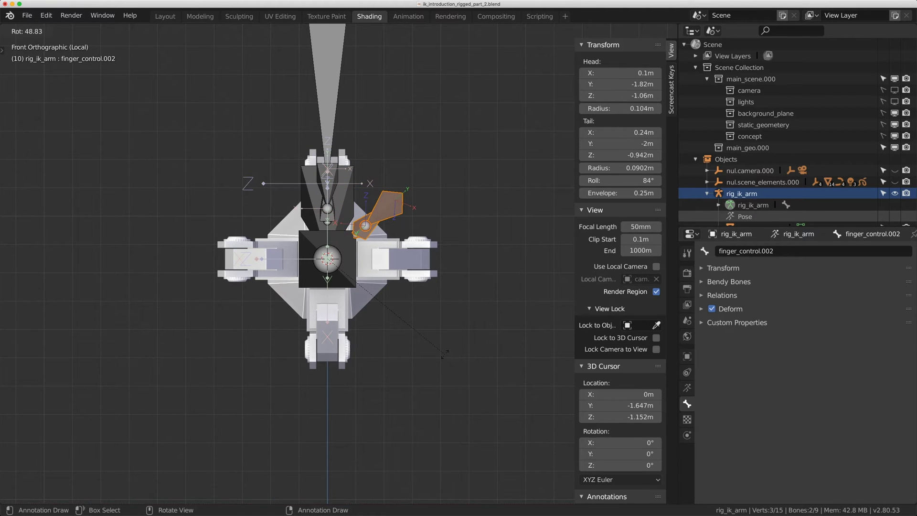
pyautogui.write('90')
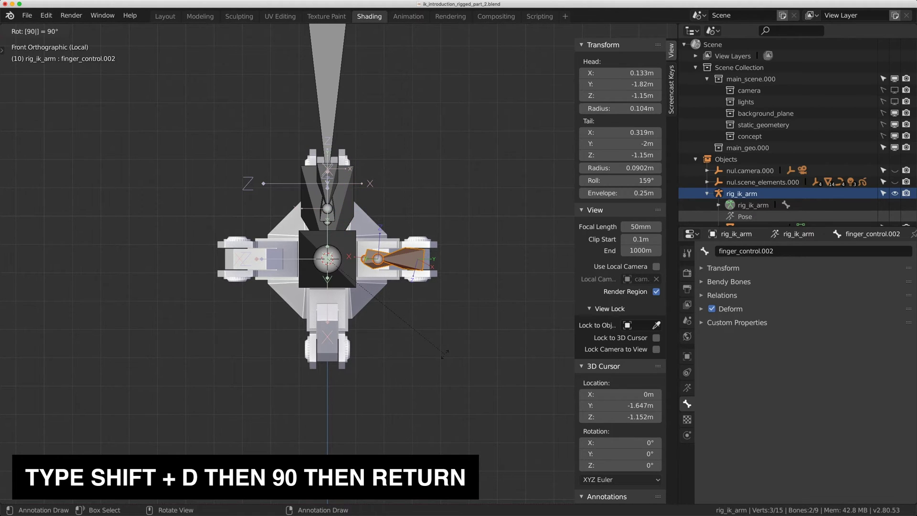
pyautogui.press('Return')
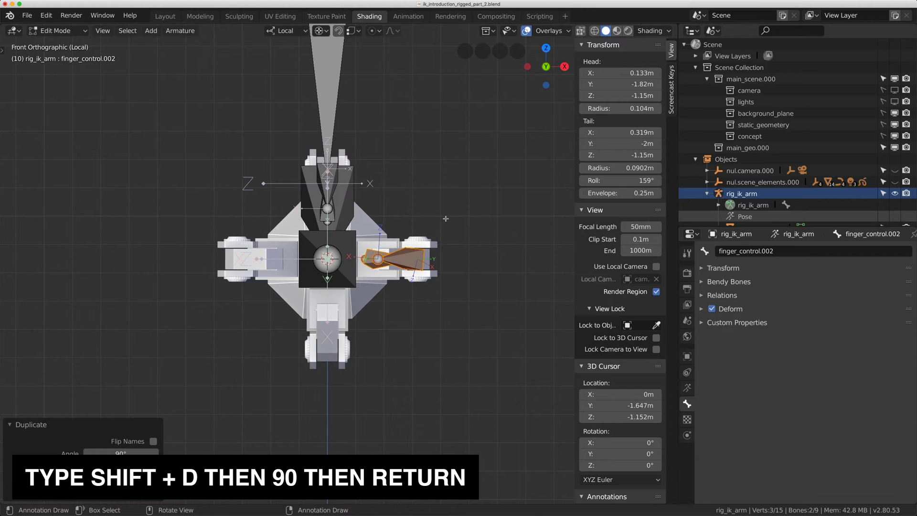
# Step: Duplicate the finger chain twice more, rotating each copy a further 90° around the wrist to fill the remaining two fingers
pyautogui.hotkey('shift', 'd')
pyautogui.write('r')
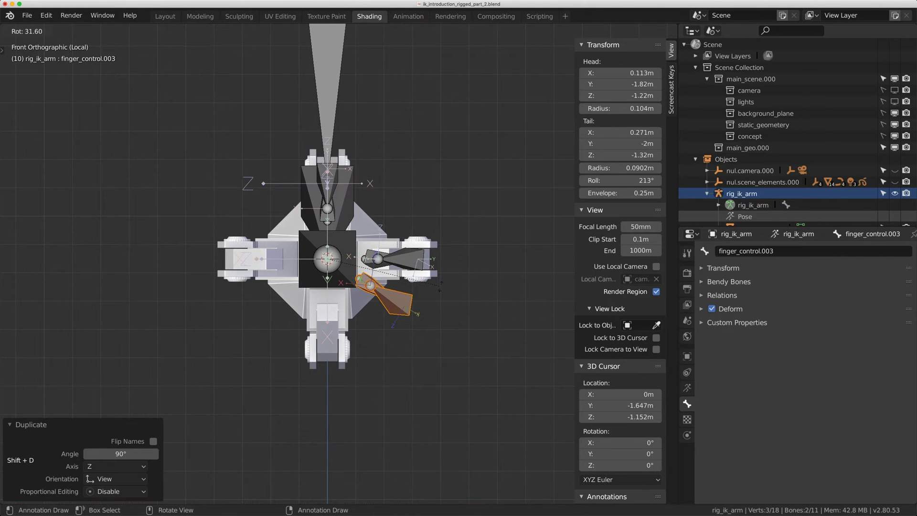
pyautogui.write('90')
pyautogui.press('Return')
pyautogui.hotkey('shift', 'd')
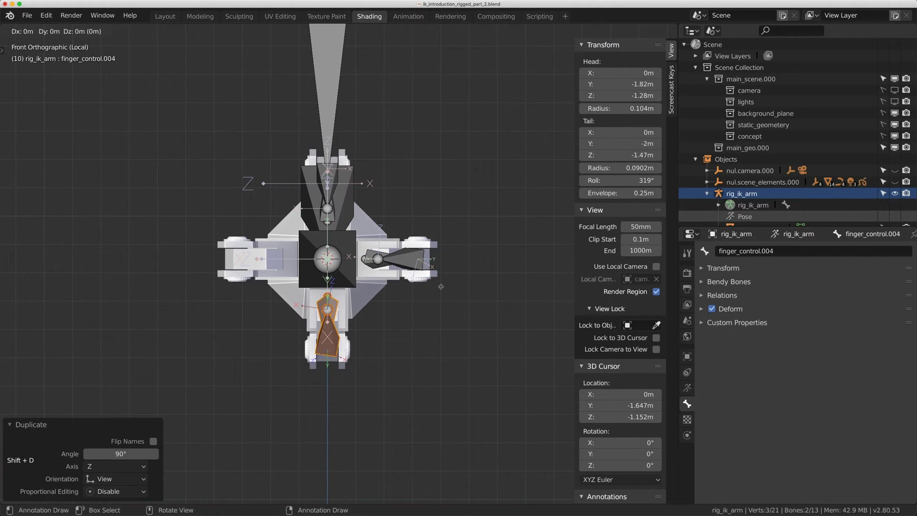
pyautogui.write('r90')
pyautogui.press('Return')
# Step: Hide the geo.hand.000 mesh so that the finger bones are unobstructed
pyautogui.scroll(-1, 429, 298)
pyautogui.moveTo(429, 298); pyautogui.dragTo(418, 230, button='middle')
pyautogui.moveTo(260, 221); pyautogui.dragTo(400, 264, button='middle')
pyautogui.scroll(-10, 893, 213)
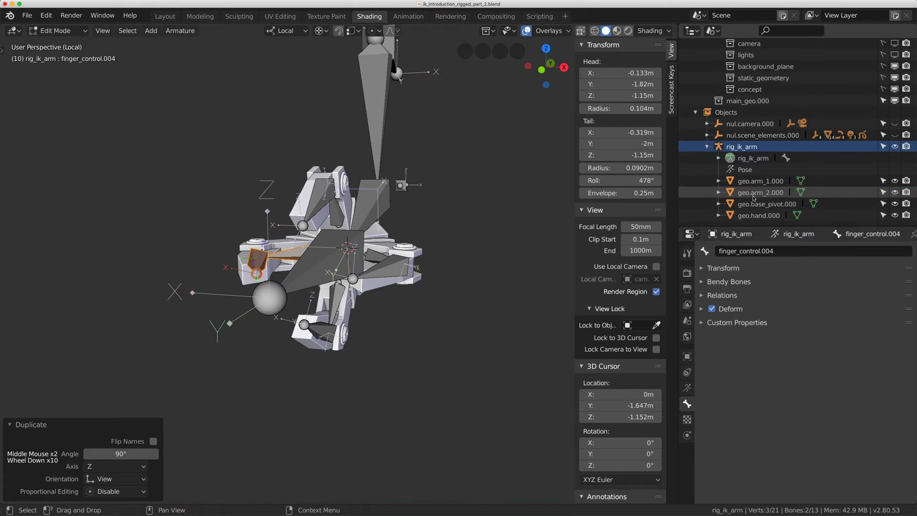
pyautogui.click(895, 216)
pyautogui.moveTo(401, 267); pyautogui.dragTo(294, 314, button='middle')
pyautogui.scroll(2, 392, 239)
# Step: Switch the rig to Pose Mode and try rotating finger_control.001 around its X axis
pyautogui.click(66, 30)
pyautogui.click(63, 69)
pyautogui.moveTo(609, 120); pyautogui.dragTo(659, 120)
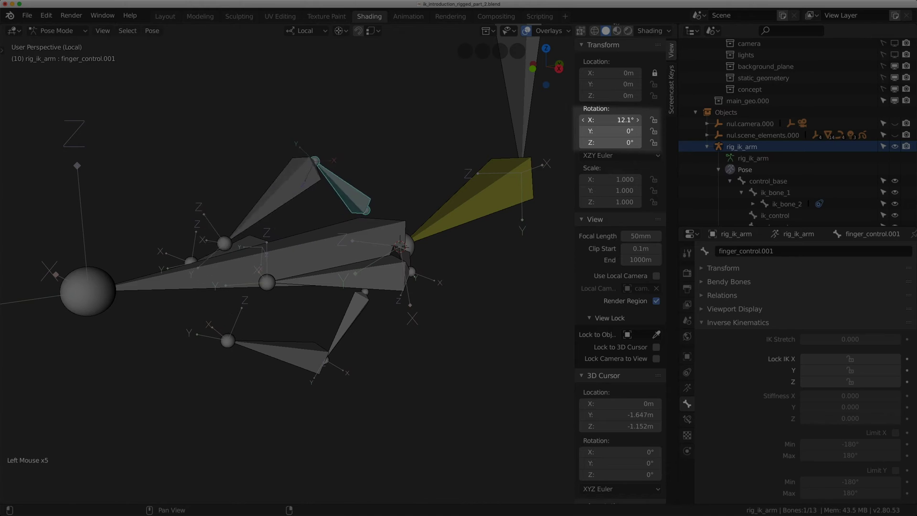
pyautogui.press('Escape')
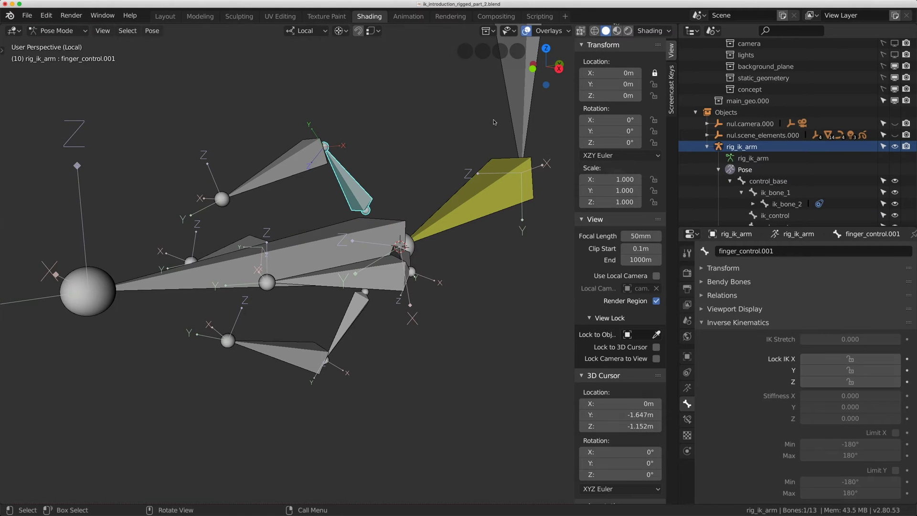
# Step: Set the rotation mode of the upper fingertip bone finger_control_end.001 to XYZ Euler
pyautogui.click(287, 161)
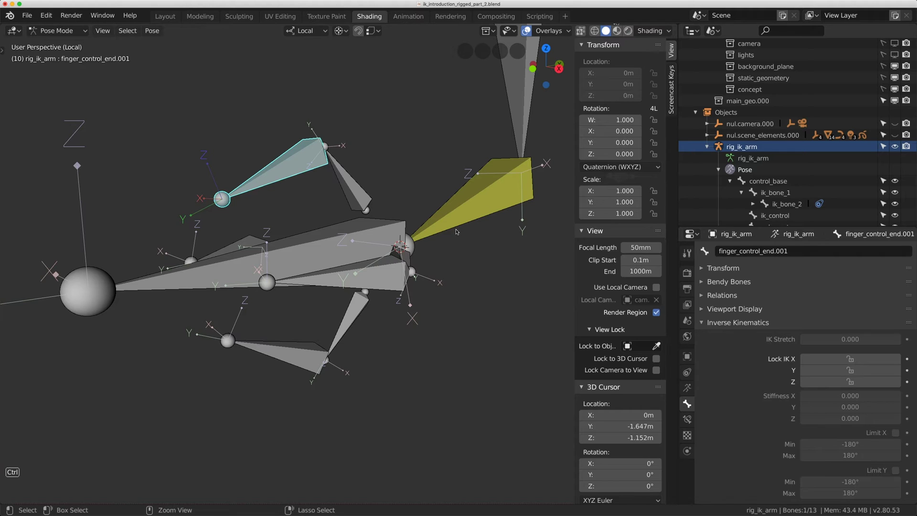
pyautogui.hotkey('ctrl', 'r')
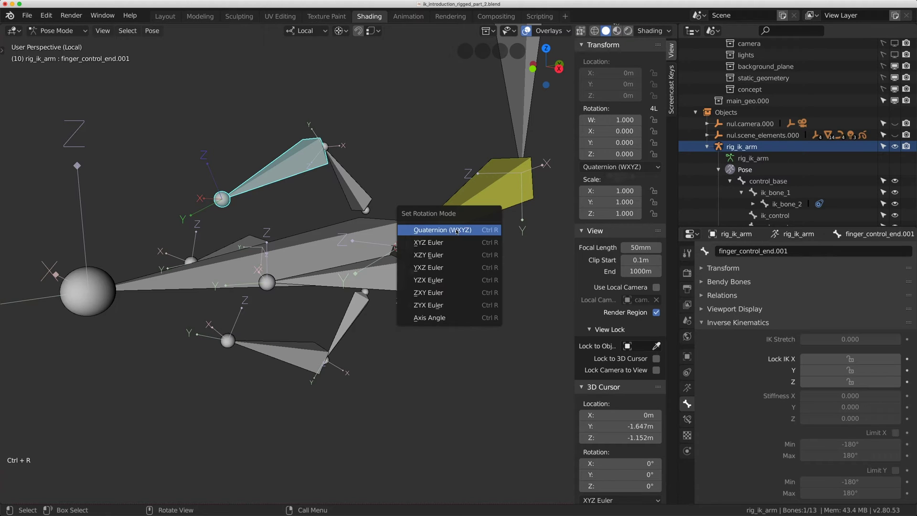
pyautogui.click(421, 246)
# Step: Add the base and tip bones of the other three fingers to the selection and set their rotation mode to XYZ Euler
pyautogui.moveTo(421, 246); pyautogui.dragTo(394, 224, button='middle')
pyautogui.keyDown('shift'); pyautogui.click(374, 328); pyautogui.keyUp('shift')
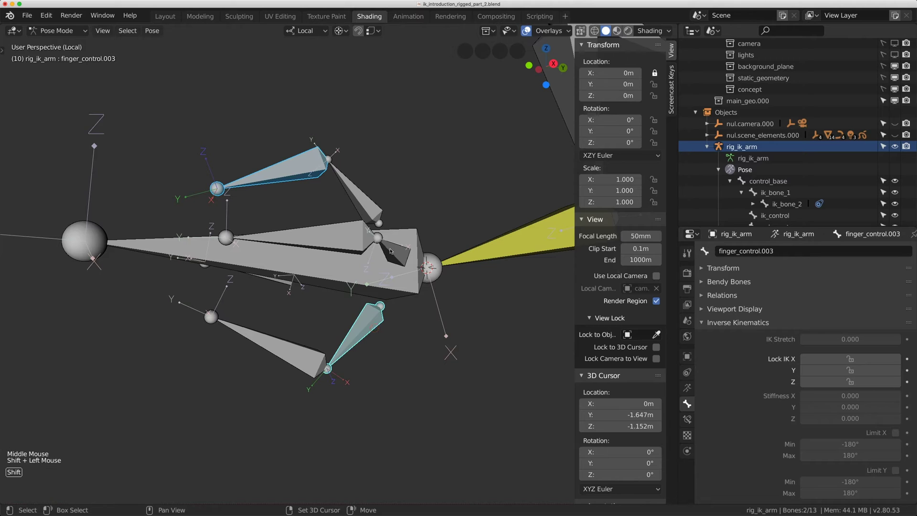
pyautogui.keyDown('shift'); pyautogui.click(390, 250); pyautogui.keyUp('shift')
pyautogui.keyDown('shift'); pyautogui.click(334, 236); pyautogui.keyUp('shift')
pyautogui.keyDown('shift'); pyautogui.click(275, 343); pyautogui.keyUp('shift')
pyautogui.moveTo(248, 330); pyautogui.dragTo(299, 285, button='middle')
pyautogui.scroll(1, 299, 285)
pyautogui.keyDown('shift'); pyautogui.click(244, 275); pyautogui.keyUp('shift')
pyautogui.keyDown('shift'); pyautogui.click(244, 276); pyautogui.keyUp('shift')
pyautogui.scroll(-2, 244, 276)
pyautogui.moveTo(244, 276); pyautogui.dragTo(325, 222, button='middle')
pyautogui.scroll(1, 367, 202)
pyautogui.hotkey('ctrl', 'r')
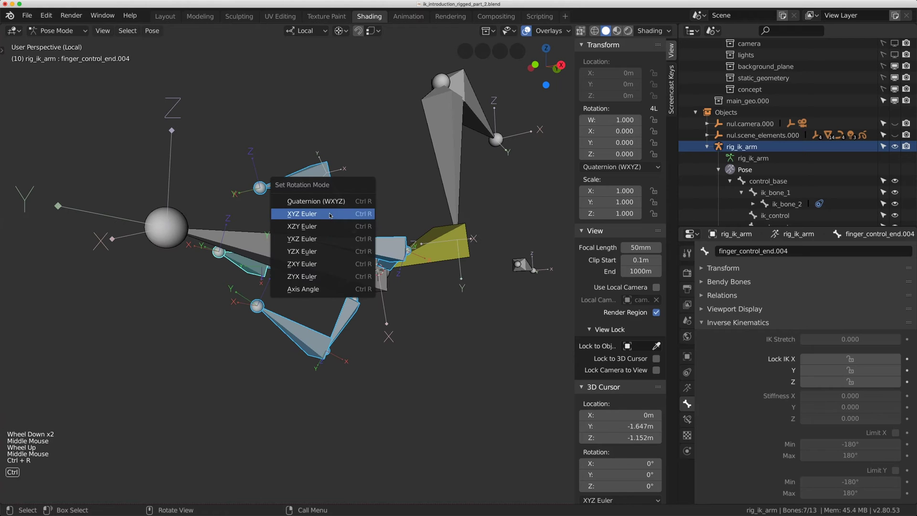
pyautogui.click(304, 214)
# Step: Test the X rotation of finger_control_end.001 and reset it to 0°
pyautogui.moveTo(304, 217); pyautogui.dragTo(334, 171, button='middle')
pyautogui.scroll(1, 338, 168)
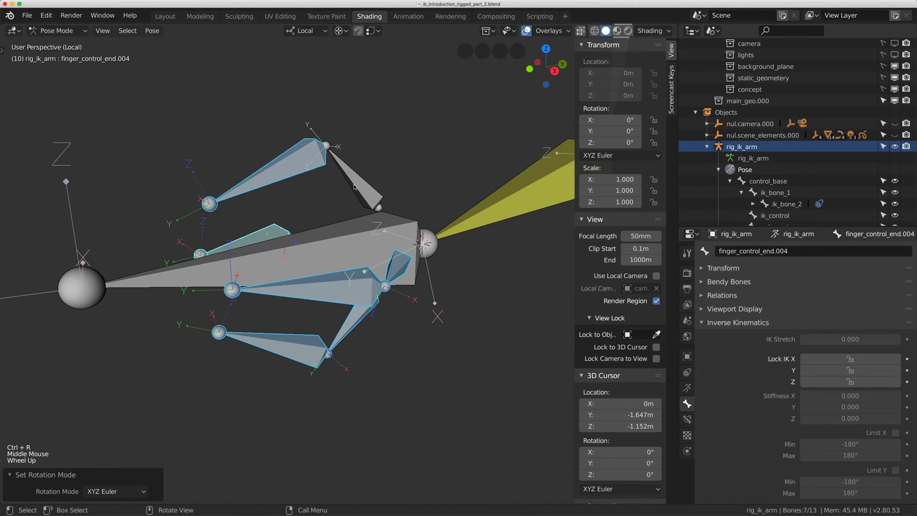
pyautogui.click(337, 168)
pyautogui.click(311, 151)
pyautogui.scroll(1, 311, 150)
pyautogui.moveTo(289, 113); pyautogui.dragTo(310, 129, button='middle')
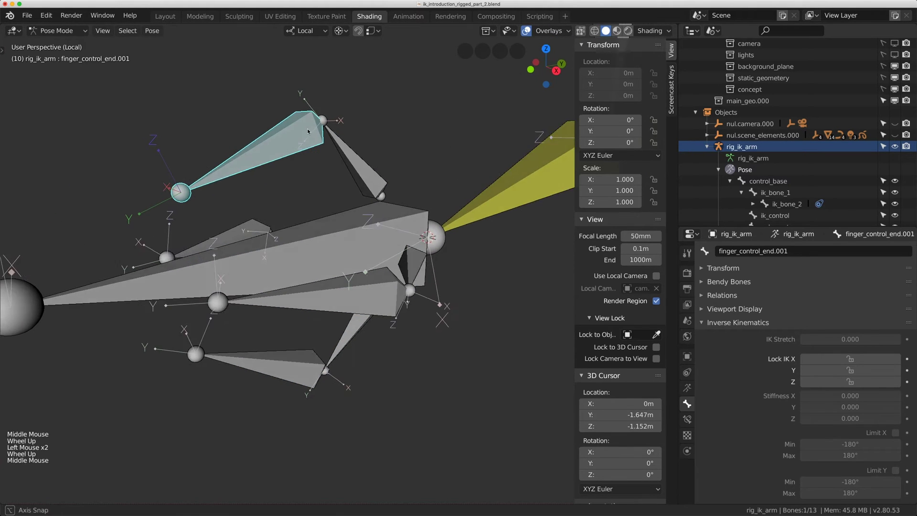
pyautogui.scroll(-1, 310, 130)
pyautogui.moveTo(615, 120)
pyautogui.mouseDown()
pyautogui.moveTo(642, 120)
pyautogui.moveTo(601, 118)
pyautogui.mouseUp()
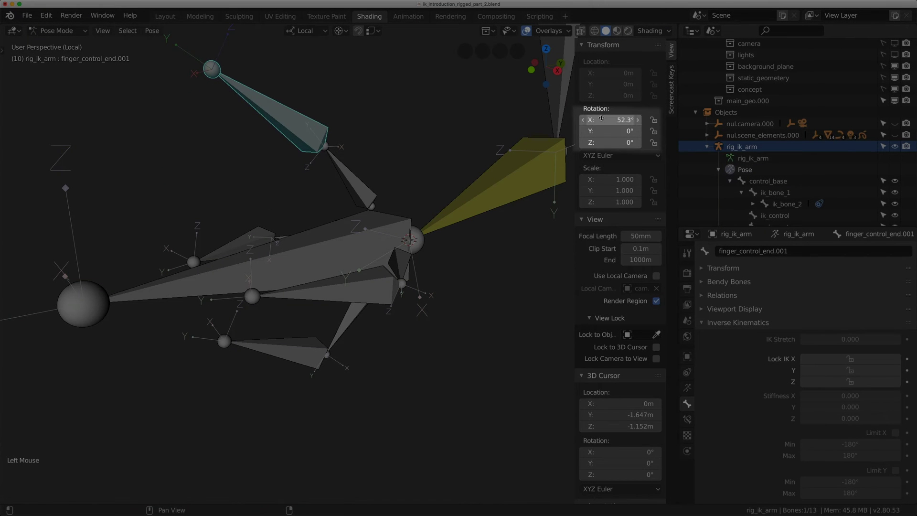
pyautogui.write('0')
pyautogui.press('Return')
# Step: Test bending finger_control.001 together with its fingertip bone around X and reset their X rotations to 0°
pyautogui.click(363, 187)
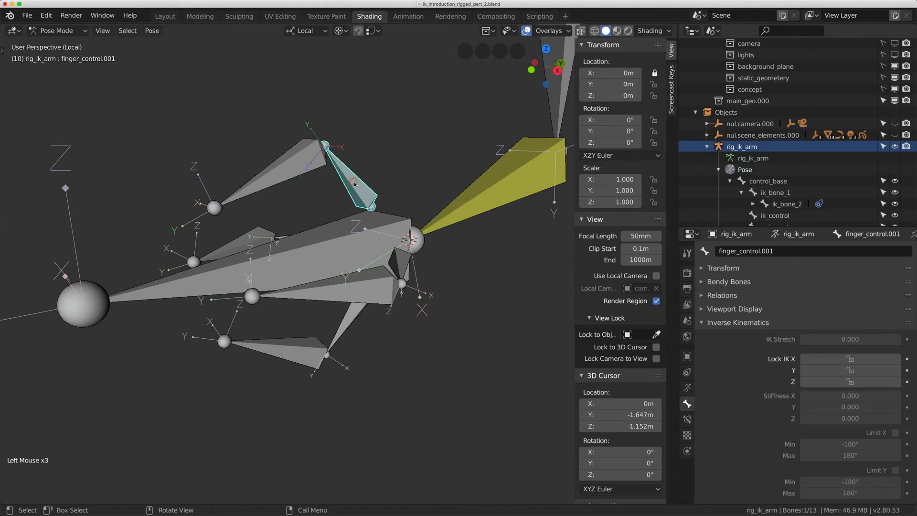
pyautogui.moveTo(613, 119); pyautogui.dragTo(635, 122)
pyautogui.click(306, 191)
pyautogui.click(606, 121)
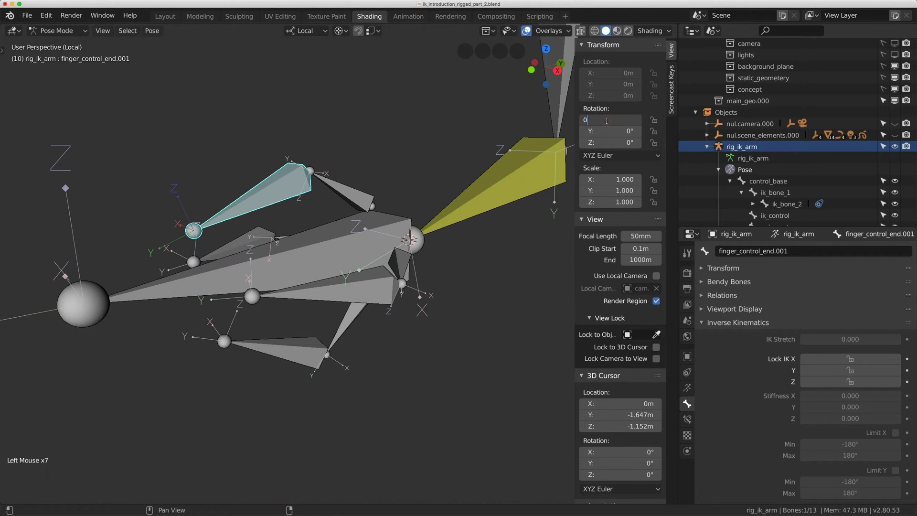
pyautogui.write('0')
pyautogui.press('Return')
pyautogui.click(347, 197)
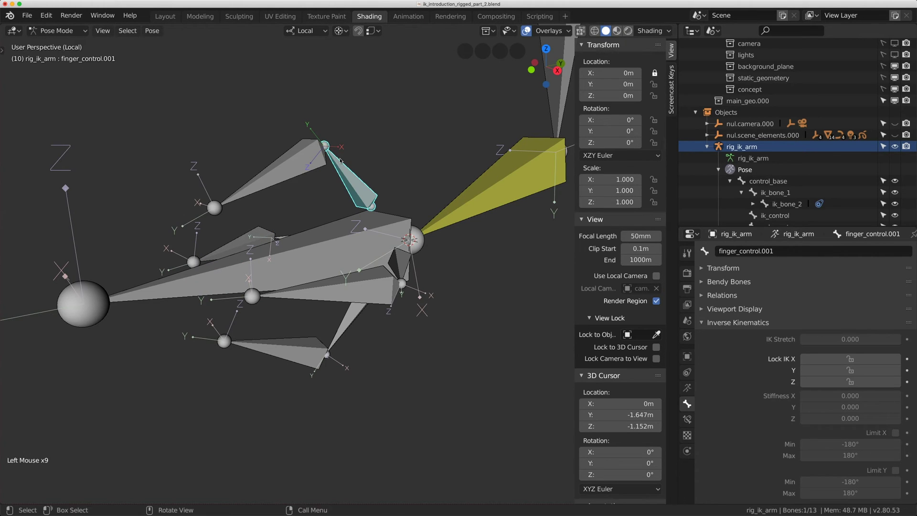
# Step: Set the roll of finger_control_end.001 to 0° in Edit Mode
pyautogui.moveTo(334, 181); pyautogui.dragTo(347, 173, button='middle')
pyautogui.press('Tab')
pyautogui.click(347, 173)
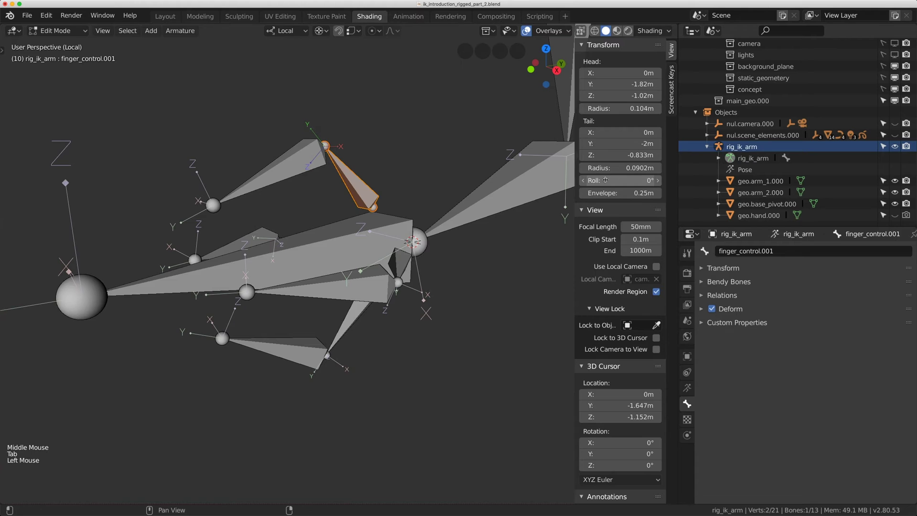
pyautogui.click(273, 165)
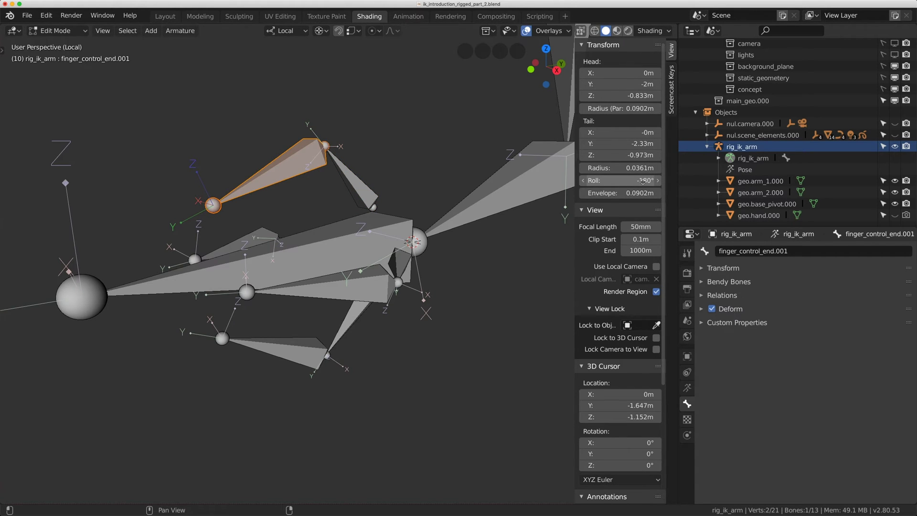
pyautogui.click(620, 180)
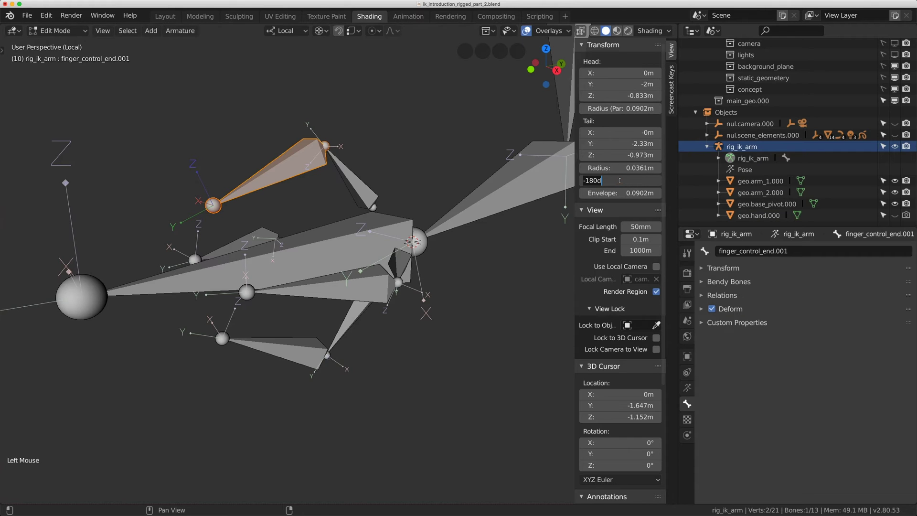
pyautogui.write('0')
pyautogui.press('Return')
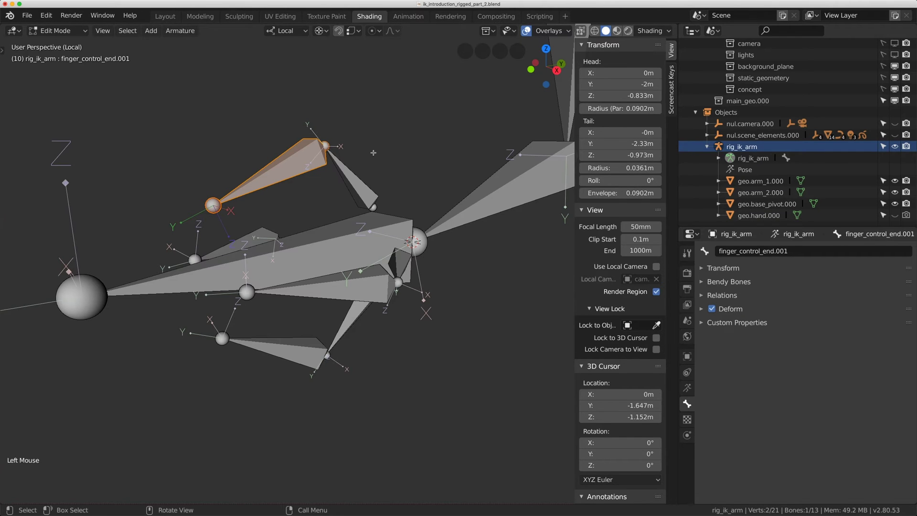
# Step: Test bending both upper finger bones around X in Pose Mode and reset their X rotations to 0°
pyautogui.press('Tab')
pyautogui.moveTo(609, 119); pyautogui.dragTo(627, 119)
pyautogui.click(303, 170)
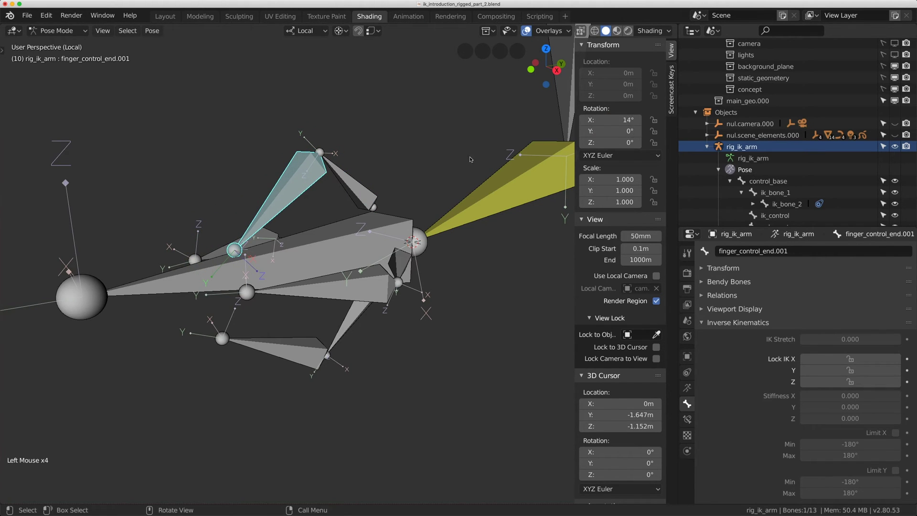
pyautogui.click(608, 120)
pyautogui.press('Return')
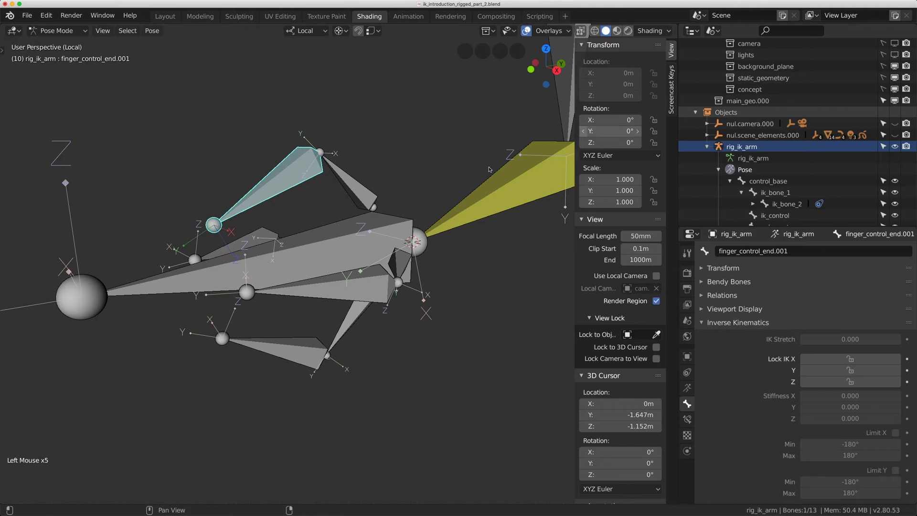
pyautogui.click(354, 185)
pyautogui.click(603, 119)
pyautogui.write('0')
pyautogui.press('Return')
# Step: Select finger_control.002 and set its roll to 90° in Edit Mode
pyautogui.moveTo(432, 217); pyautogui.dragTo(481, 239, button='middle')
pyautogui.click(396, 250)
pyautogui.moveTo(396, 250); pyautogui.dragTo(409, 246, button='middle')
pyautogui.press('Tab')
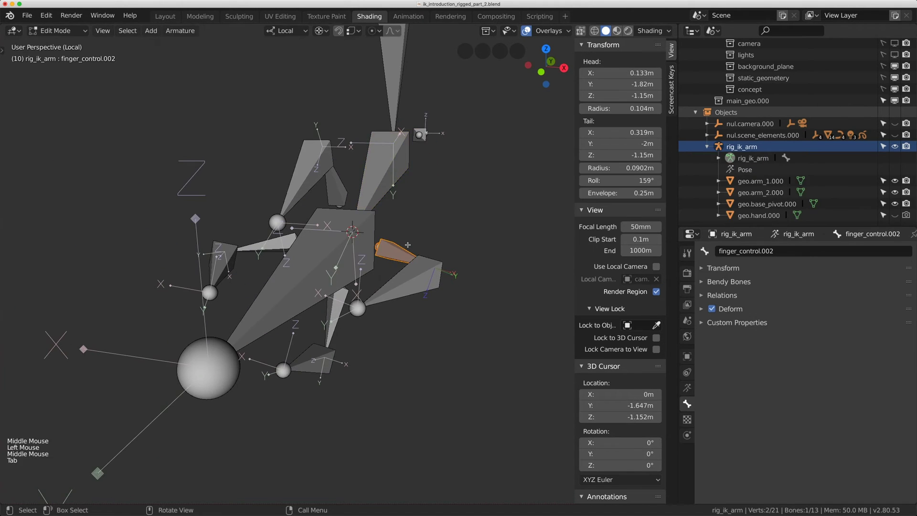
pyautogui.click(614, 181)
pyautogui.press('Return')
# Step: Set the roll of the connected fingertip bone finger_control_end.002 to 90°
pyautogui.moveTo(475, 238)
pyautogui.mouseDown(button='middle')
pyautogui.moveTo(459, 239)
pyautogui.moveTo(473, 237)
pyautogui.mouseUp(button='middle')
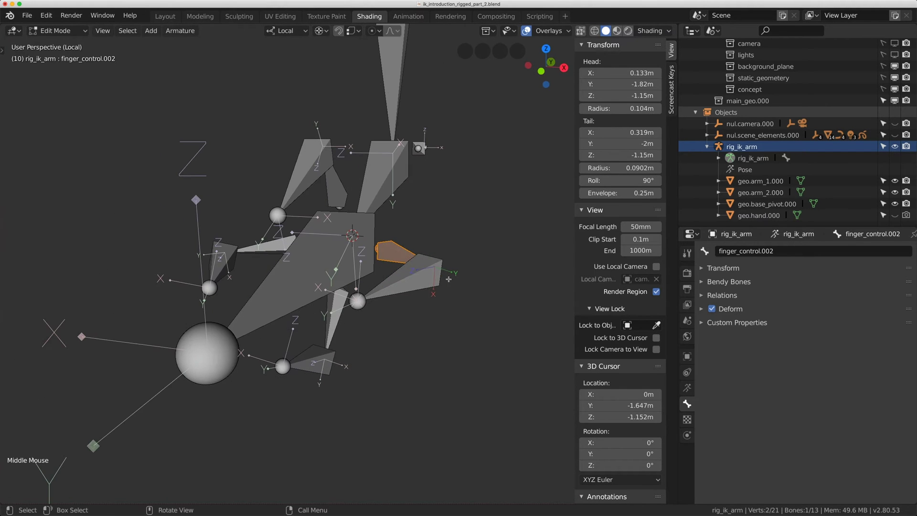
pyautogui.click(408, 292)
pyautogui.click(618, 181)
pyautogui.write('90')
pyautogui.press('Return')
# Step: Test bending finger_control.002 and its fingertip bone around X in Pose Mode, and clear their rotation and location
pyautogui.moveTo(470, 210); pyautogui.dragTo(484, 220, button='middle')
pyautogui.press('Tab')
pyautogui.click(397, 249)
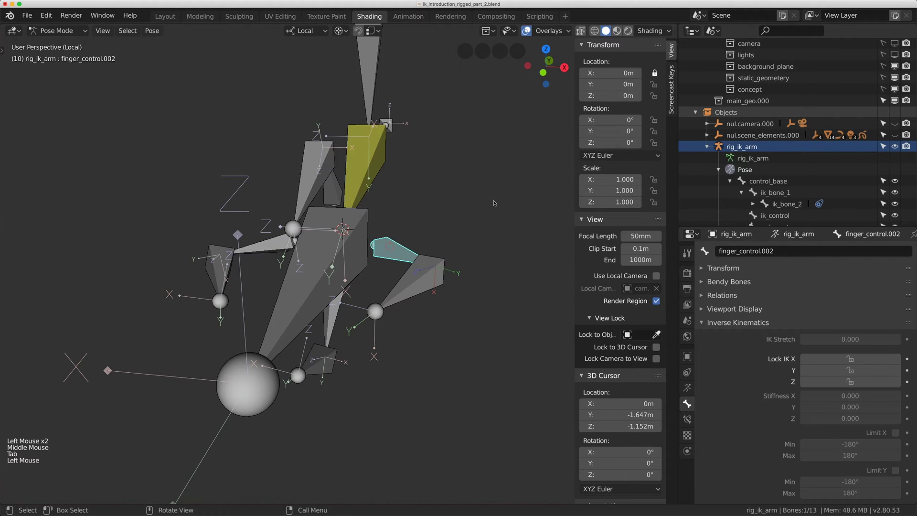
pyautogui.moveTo(614, 119)
pyautogui.mouseDown()
pyautogui.moveTo(639, 120)
pyautogui.moveTo(616, 120)
pyautogui.mouseUp()
pyautogui.click(361, 291)
pyautogui.keyDown('shift'); pyautogui.click(384, 254); pyautogui.keyUp('shift')
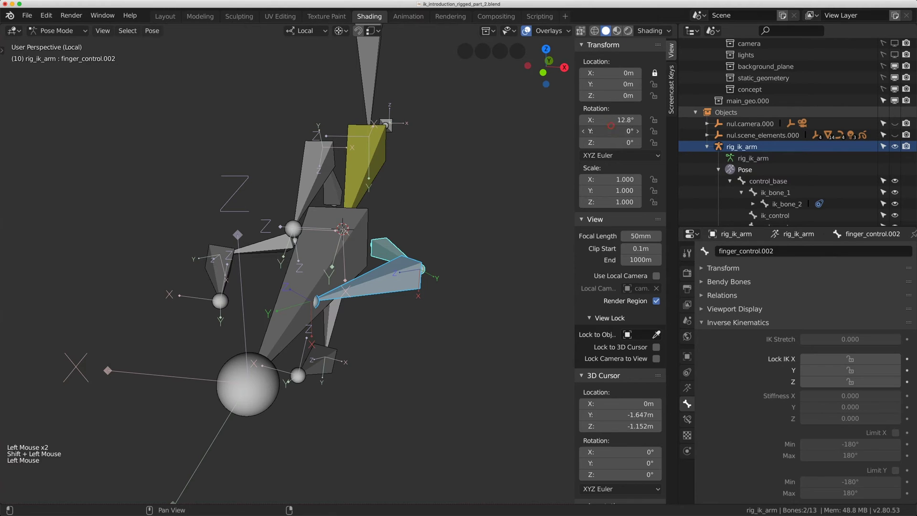
pyautogui.hotkey('alt', 'r')
pyautogui.hotkey('alt', 'g')
# Step: Set the roll of the lower finger's bones, finger_control.003 and finger_control_end.003, to 180° in Edit Mode
pyautogui.keyDown('shift'); pyautogui.moveTo(471, 221); pyautogui.dragTo(460, 182, button='middle'); pyautogui.keyUp('shift')
pyautogui.click(406, 261)
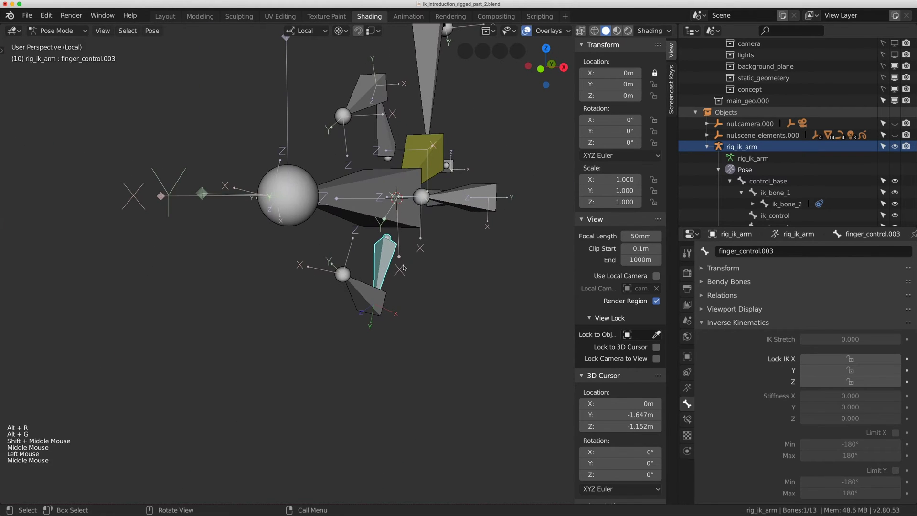
pyautogui.press('Tab')
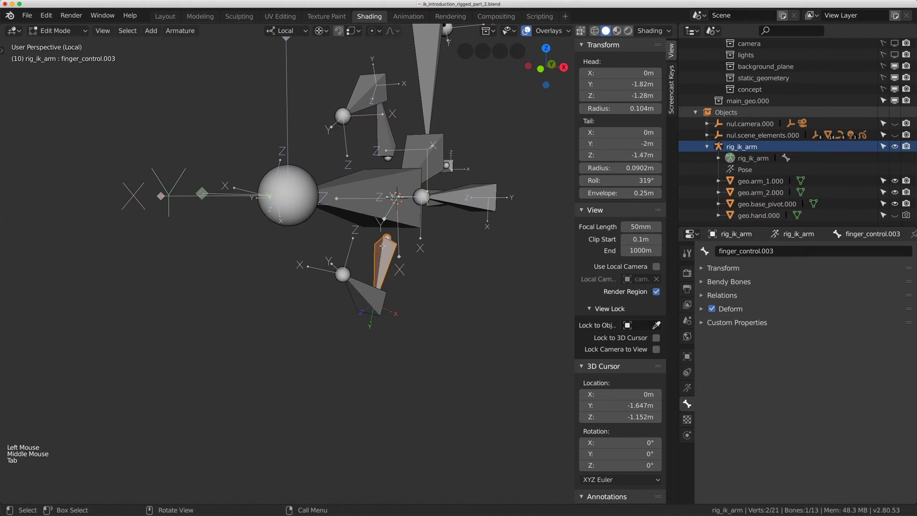
pyautogui.click(618, 181)
pyautogui.write('18')
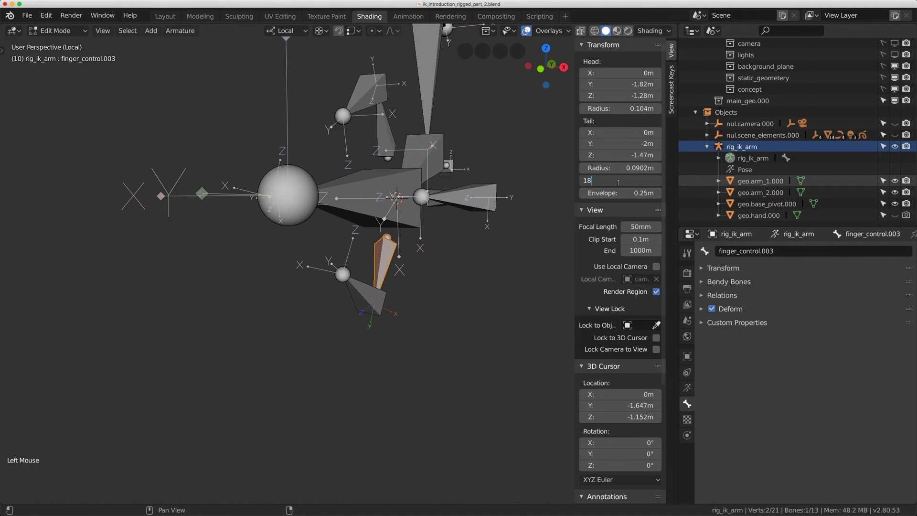
pyautogui.write('0')
pyautogui.press('Return')
pyautogui.click(364, 295)
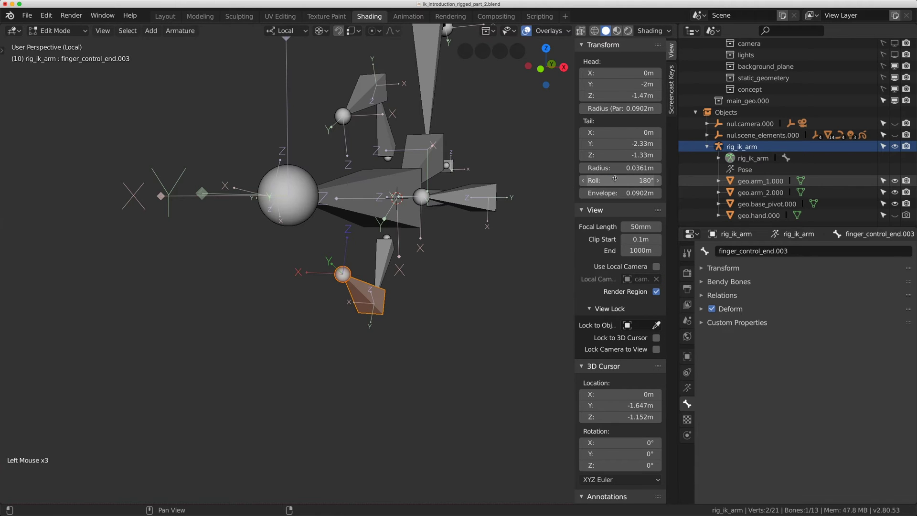
# Step: Test bending finger_control.003 and finger_control_end.003 around X in Pose Mode and reset their X rotations
pyautogui.moveTo(430, 248); pyautogui.dragTo(410, 261, button='middle')
pyautogui.press('Tab')
pyautogui.click(409, 257)
pyautogui.moveTo(610, 120)
pyautogui.mouseDown()
pyautogui.moveTo(649, 120)
pyautogui.moveTo(615, 122)
pyautogui.mouseUp()
pyautogui.click(327, 242)
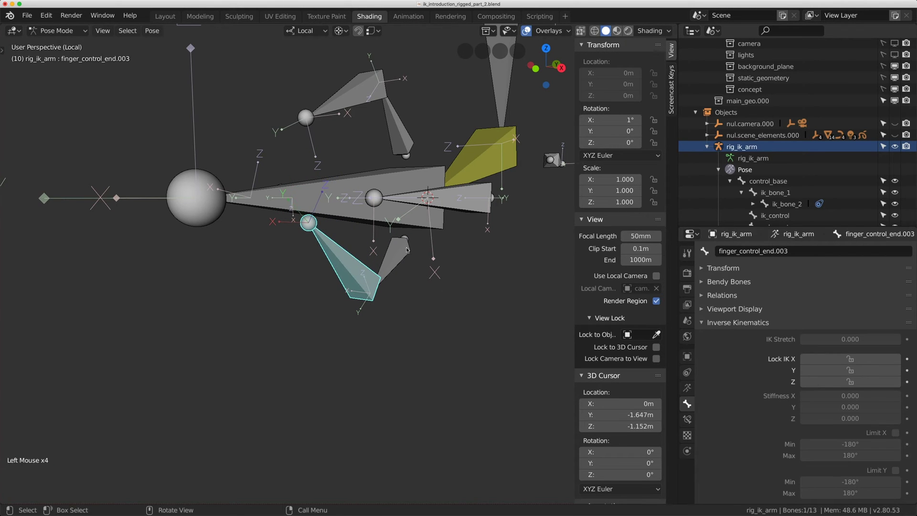
pyautogui.keyDown('shift'); pyautogui.click(394, 257); pyautogui.keyUp('shift')
pyautogui.click(616, 121)
pyautogui.press('Return')
# Step: Select finger_control.004 and set its roll to -90° in Edit Mode
pyautogui.moveTo(292, 152); pyautogui.dragTo(368, 164, button='middle')
pyautogui.keyDown('shift'); pyautogui.moveTo(367, 164); pyautogui.dragTo(334, 157, button='middle'); pyautogui.keyUp('shift')
pyautogui.click(368, 178)
pyautogui.moveTo(334, 158); pyautogui.dragTo(329, 164, button='middle')
pyautogui.press('Tab')
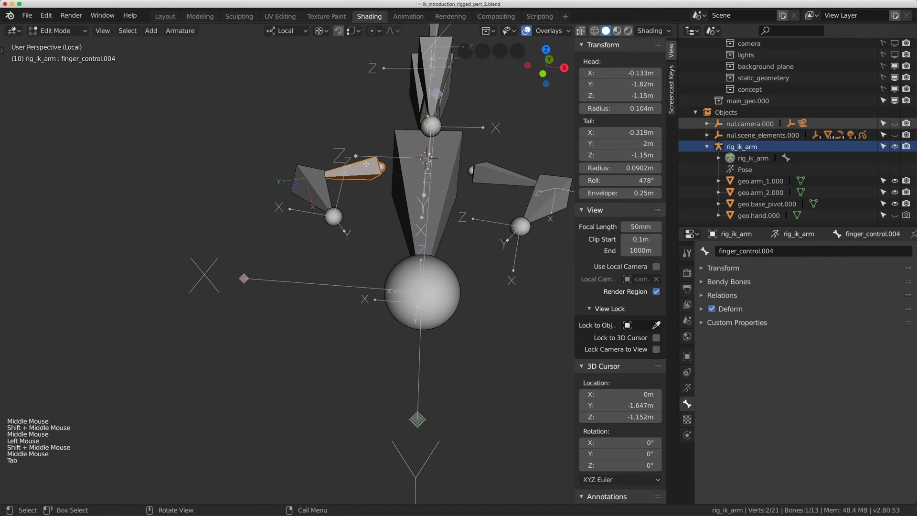
pyautogui.click(612, 180)
pyautogui.write('-90')
pyautogui.press('Return')
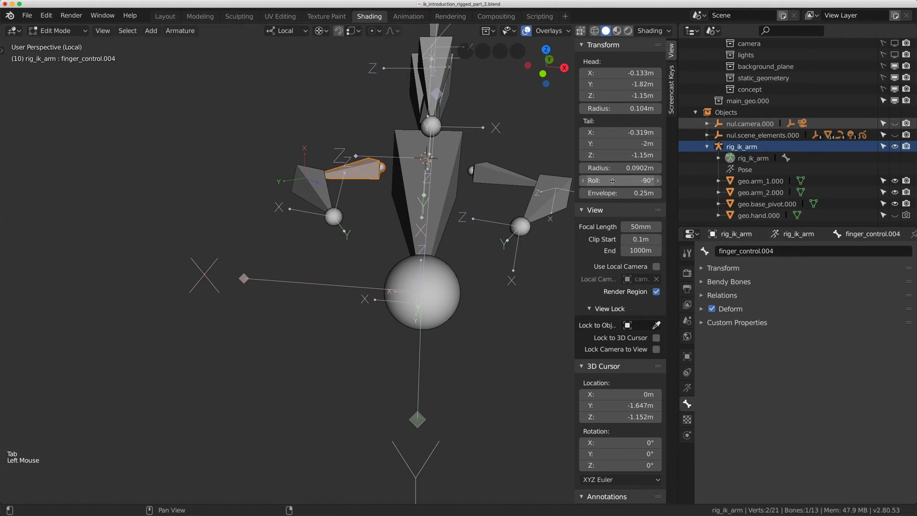
# Step: Set the roll of finger_control_end.004 to -90° in Edit Mode
pyautogui.click(310, 189)
pyautogui.click(620, 180)
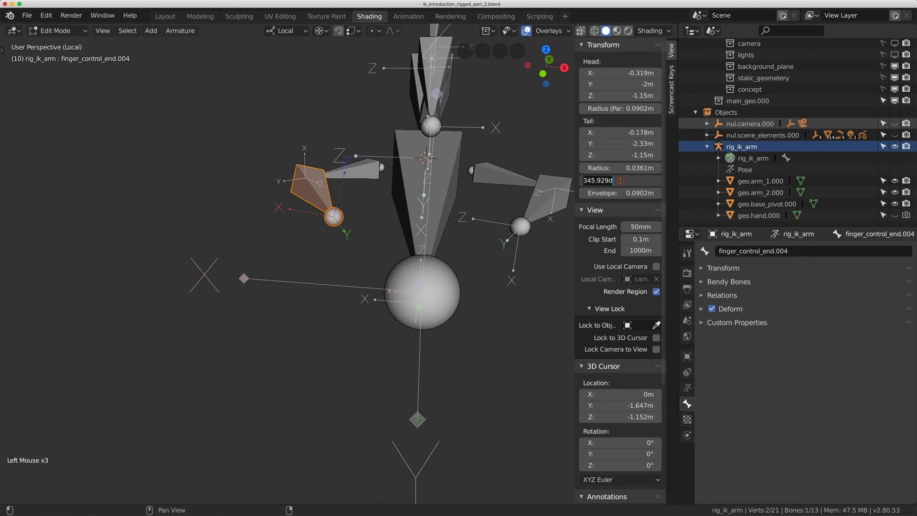
pyautogui.write('-90')
pyautogui.press('Return')
# Step: Test bending finger_control.004 and finger_control_end.004 around X in Pose Mode, and reset finger_control.004's X rotation to 0°
pyautogui.press('Tab')
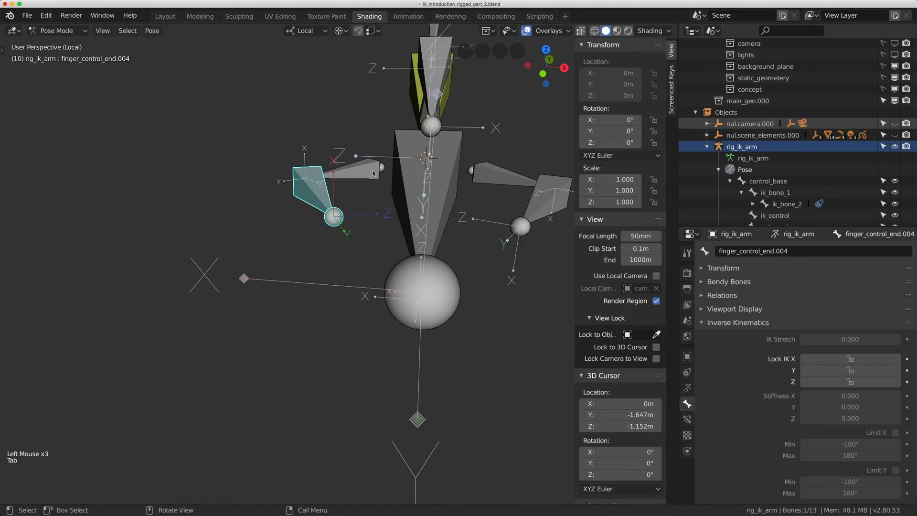
pyautogui.click(356, 169)
pyautogui.moveTo(608, 117); pyautogui.dragTo(456, 186)
pyautogui.click(372, 210)
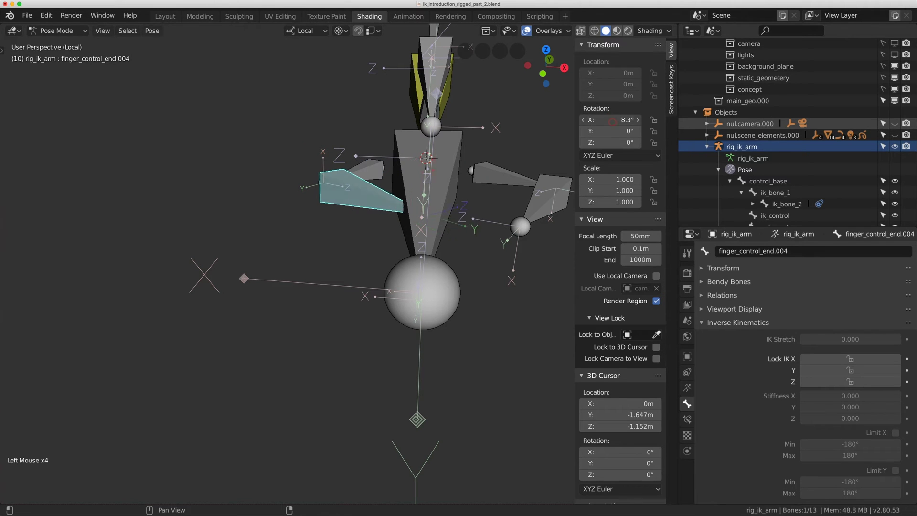
pyautogui.keyDown('shift'); pyautogui.click(368, 173); pyautogui.keyUp('shift')
pyautogui.click(602, 120)
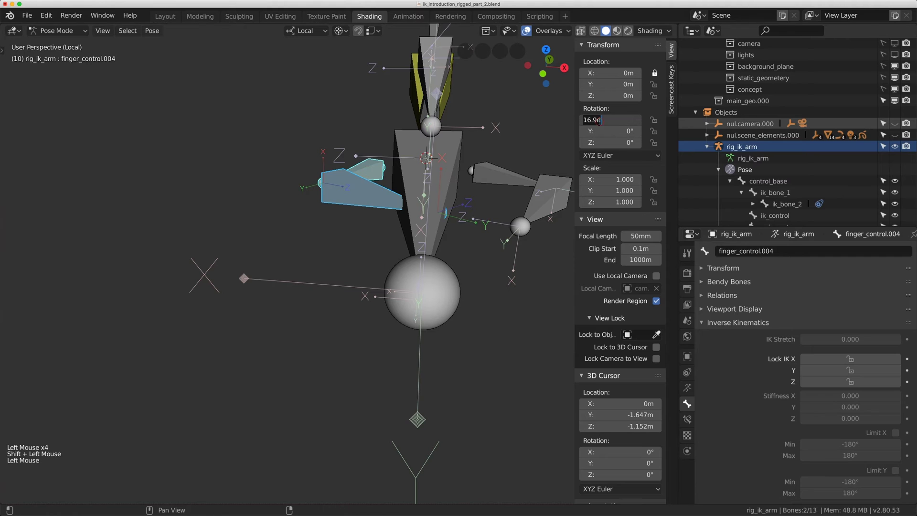
pyautogui.write('0')
pyautogui.press('Return')
# Step: Select all eight bones of the four finger chains and set the pivot point to Individual Origins
pyautogui.keyDown('shift'); pyautogui.moveTo(468, 168); pyautogui.dragTo(467, 227, button='middle'); pyautogui.keyUp('shift')
pyautogui.scroll(1, 506, 206)
pyautogui.scroll(-2, 511, 211)
pyautogui.scroll(1, 467, 227)
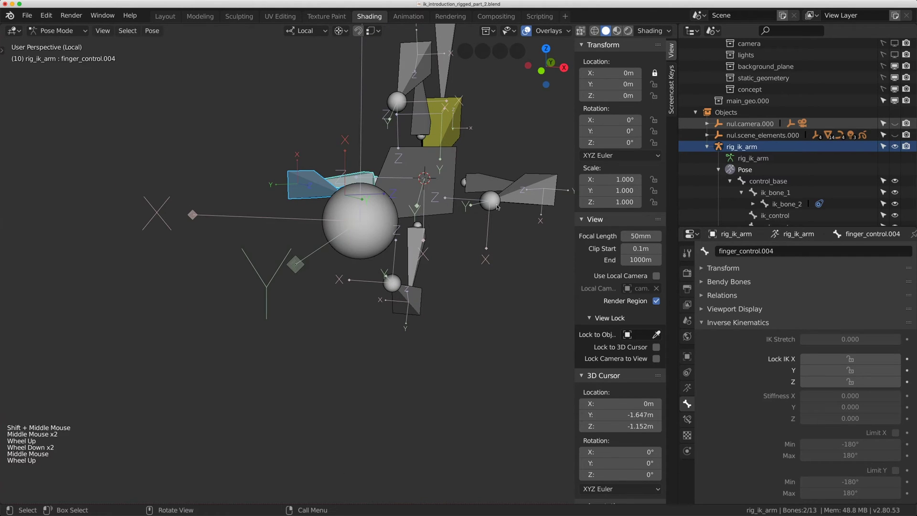
pyautogui.scroll(-2, 485, 259)
pyautogui.moveTo(485, 259); pyautogui.dragTo(460, 206, button='middle')
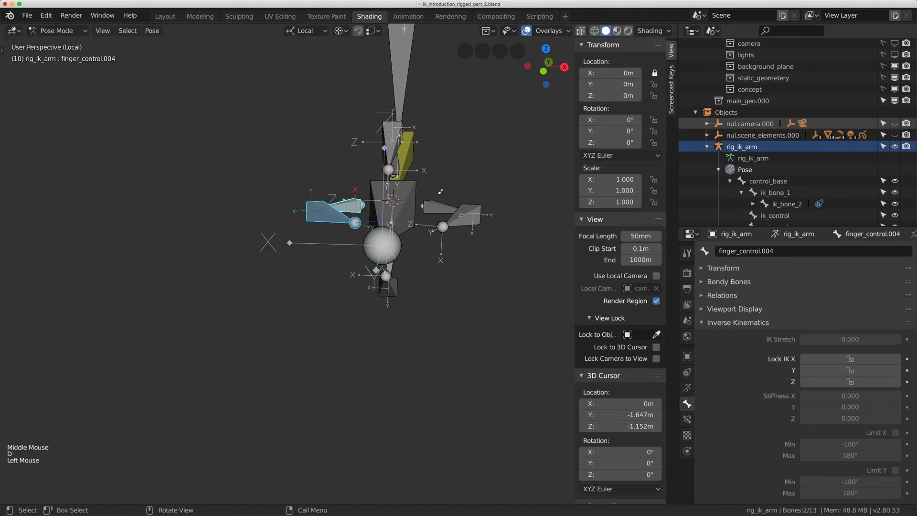
pyautogui.moveTo(359, 191); pyautogui.dragTo(335, 199, button='middle')
pyautogui.keyDown('shift'); pyautogui.click(442, 220); pyautogui.keyUp('shift')
pyautogui.keyDown('shift'); pyautogui.click(459, 243); pyautogui.keyUp('shift')
pyautogui.keyDown('shift'); pyautogui.click(377, 286); pyautogui.keyUp('shift')
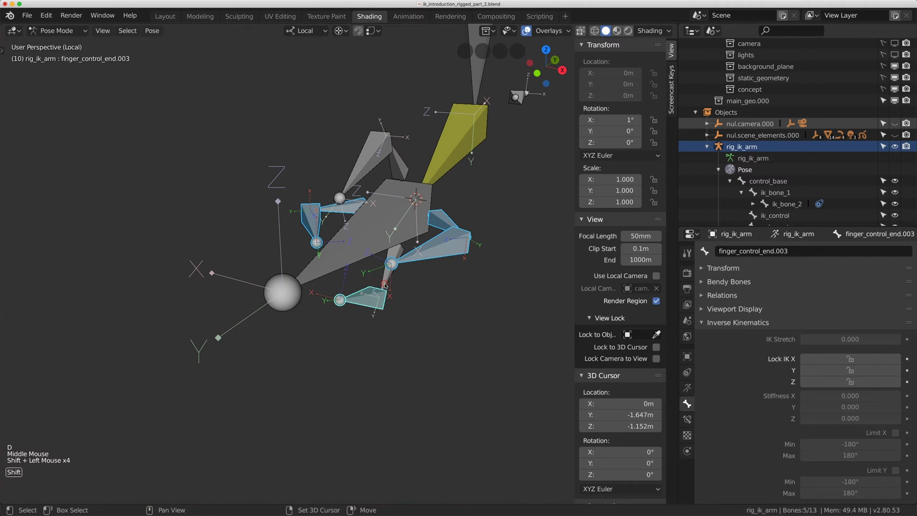
pyautogui.keyDown('shift'); pyautogui.click(385, 286); pyautogui.keyUp('shift')
pyautogui.keyDown('shift'); pyautogui.click(401, 153); pyautogui.keyUp('shift')
pyautogui.keyDown('shift'); pyautogui.click(361, 175); pyautogui.keyUp('shift')
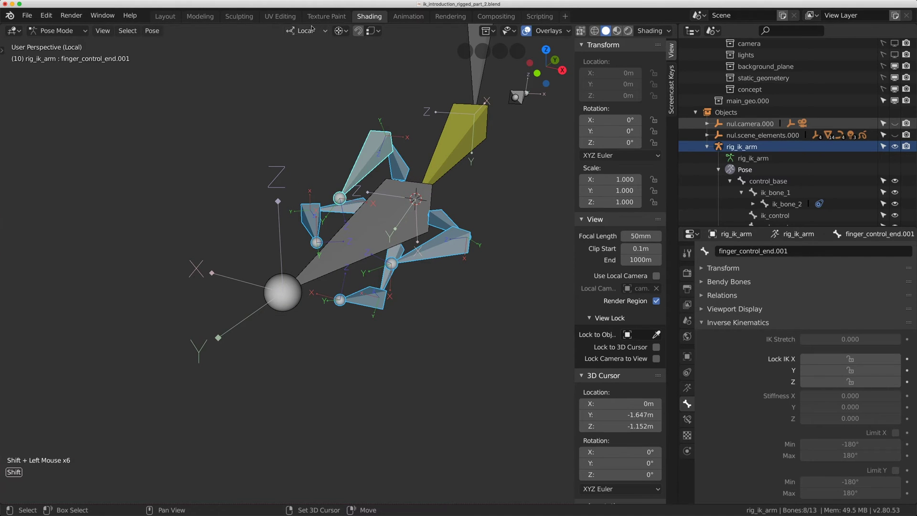
pyautogui.click(341, 30)
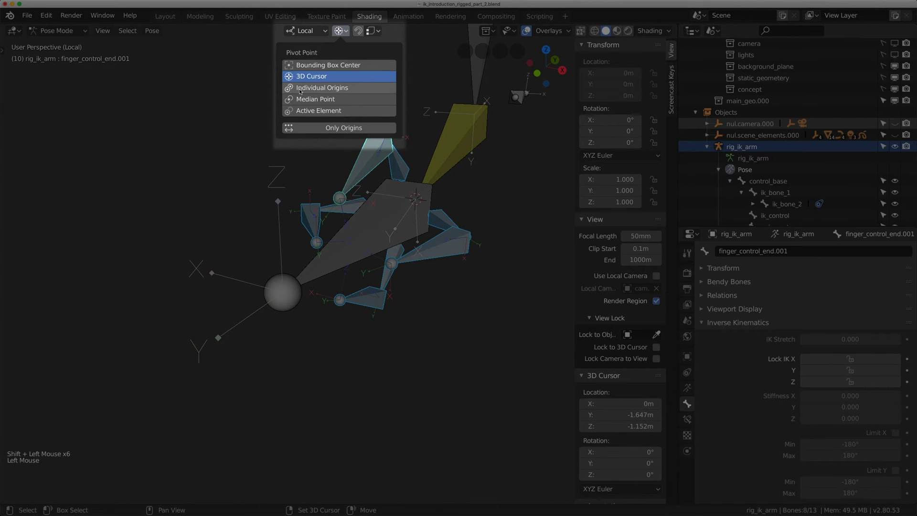
pyautogui.click(326, 88)
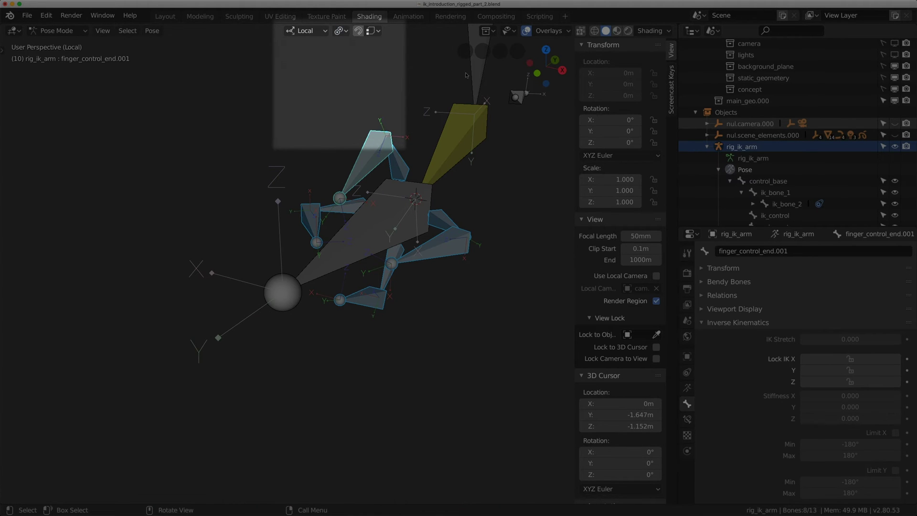
# Step: Test rotating all selected finger bones together around their local X axes, and cancel the rotation
pyautogui.moveTo(401, 120); pyautogui.dragTo(425, 117, button='middle')
pyautogui.press('r')
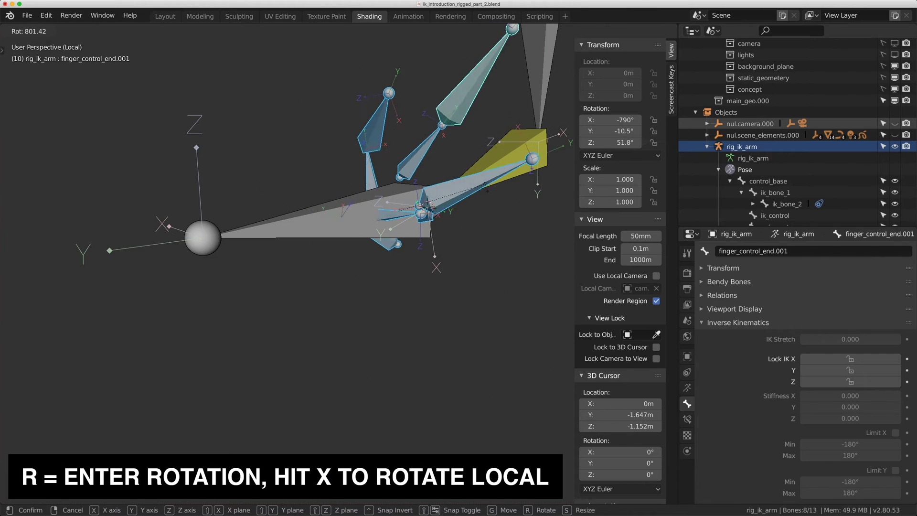
pyautogui.press('x')
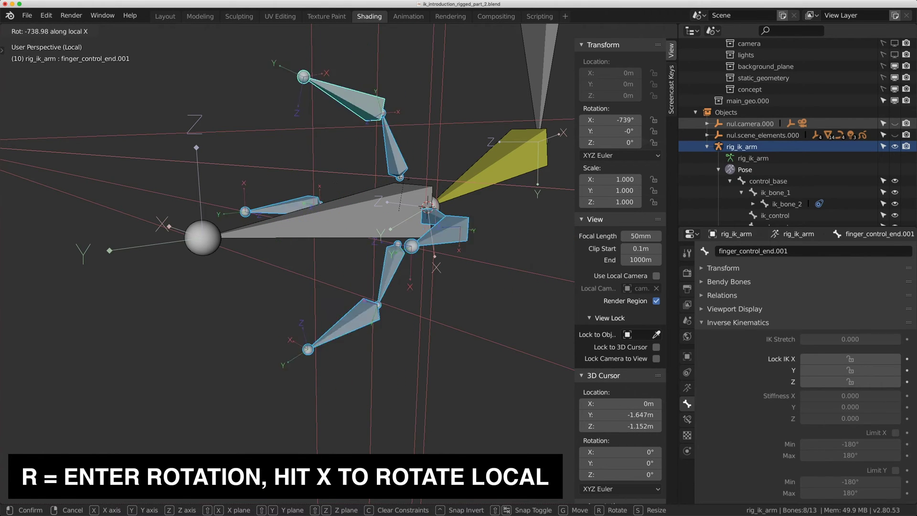
pyautogui.click(401, 179)
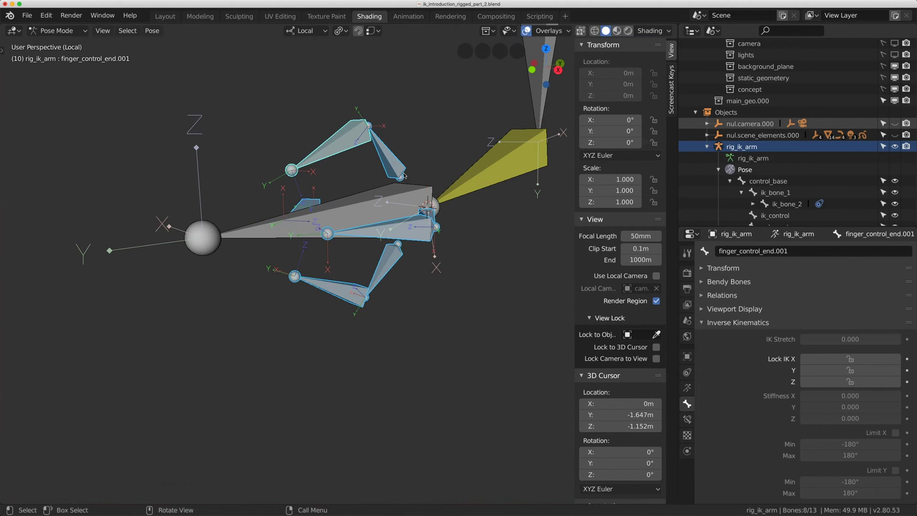
# Step: Examine the axis orientation and roll of the individual finger bones in Edit Mode
pyautogui.moveTo(401, 179); pyautogui.dragTo(430, 205, button='middle')
pyautogui.click(436, 209)
pyautogui.press('Tab')
pyautogui.moveTo(535, 191); pyautogui.dragTo(497, 158, button='middle')
pyautogui.click(376, 253)
pyautogui.moveTo(286, 236); pyautogui.dragTo(347, 215, button='middle')
pyautogui.click(344, 207)
pyautogui.moveTo(415, 186); pyautogui.dragTo(435, 210, button='middle')
pyautogui.click(382, 153)
pyautogui.click(341, 145)
pyautogui.click(383, 155)
# Step: Select both bones of finger chains 002, 003 and 004, and clear their rotation and location in Pose Mode
pyautogui.click(435, 210)
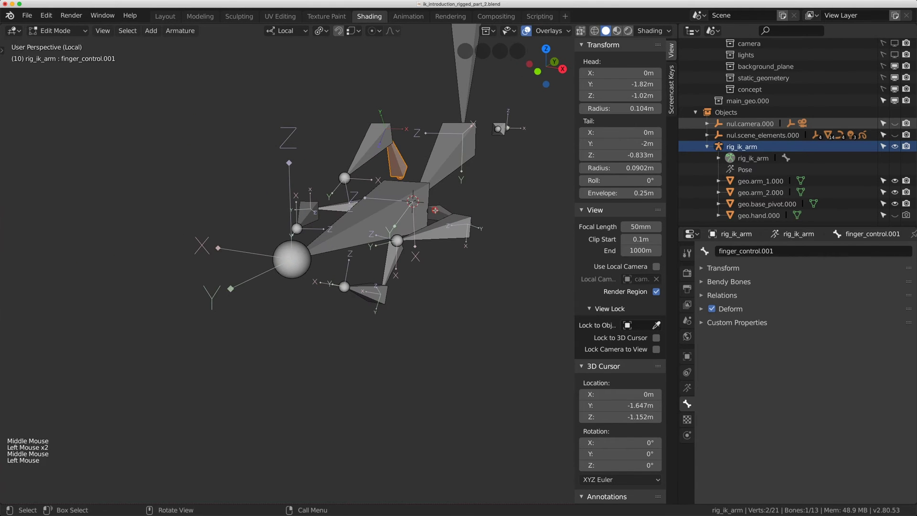
pyautogui.keyDown('shift'); pyautogui.click(449, 228); pyautogui.keyUp('shift')
pyautogui.keyDown('shift'); pyautogui.click(390, 263); pyautogui.keyUp('shift')
pyautogui.keyDown('shift'); pyautogui.click(358, 285); pyautogui.keyUp('shift')
pyautogui.moveTo(357, 285); pyautogui.dragTo(423, 216, button='middle')
pyautogui.keyDown('shift'); pyautogui.click(341, 206); pyautogui.keyUp('shift')
pyautogui.keyDown('shift'); pyautogui.click(313, 229); pyautogui.keyUp('shift')
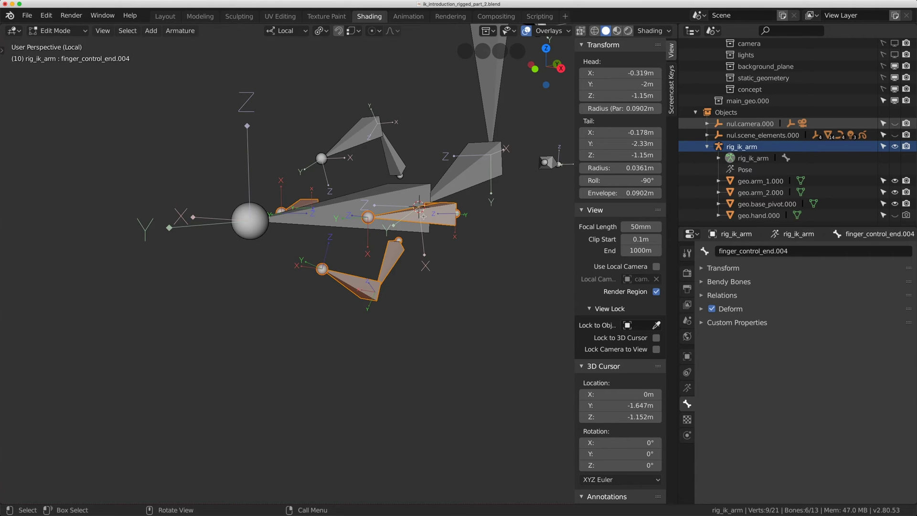
pyautogui.moveTo(423, 216); pyautogui.dragTo(425, 190, button='middle')
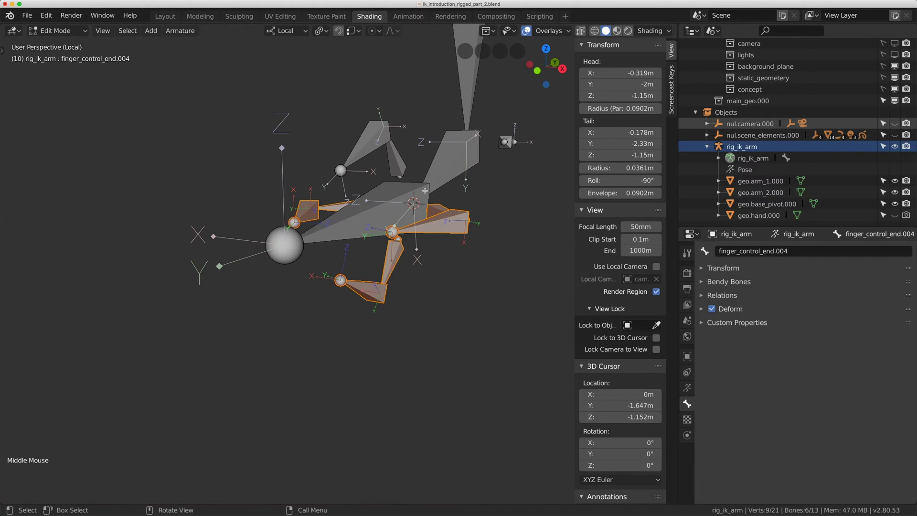
pyautogui.moveTo(424, 264); pyautogui.dragTo(425, 266, button='middle')
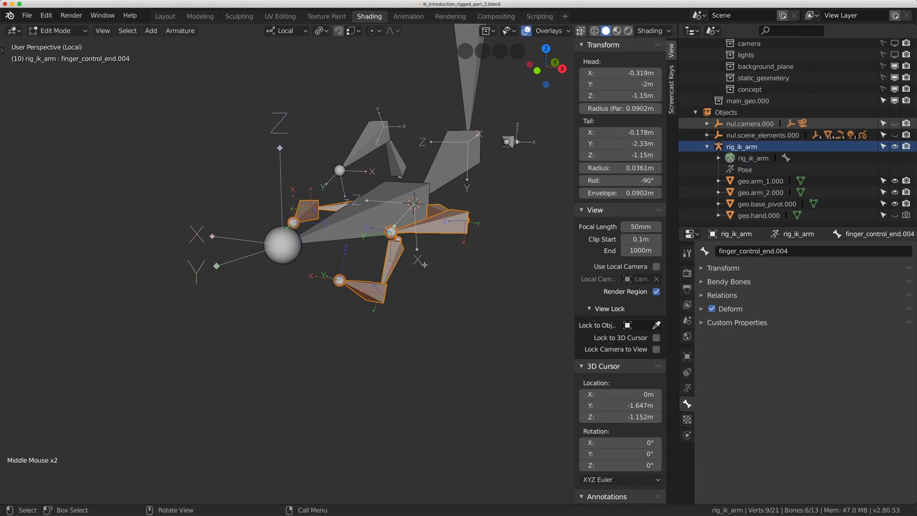
pyautogui.press('Tab')
pyautogui.press('alt')
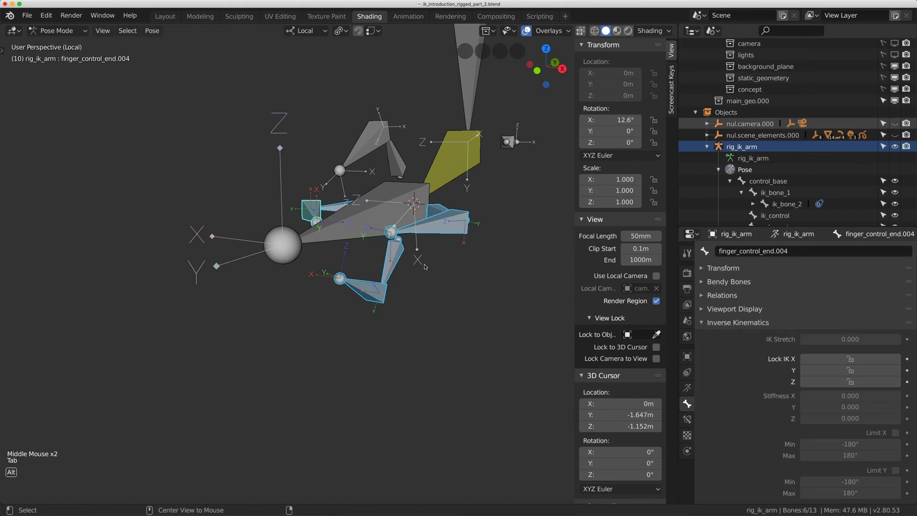
pyautogui.hotkey('alt', 'r')
pyautogui.hotkey('alt', 'g')
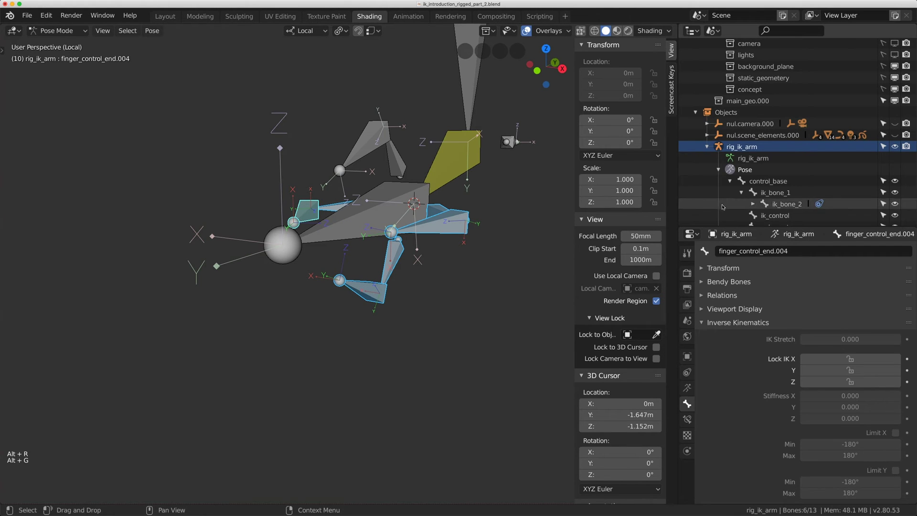
# Step: Make geo.hand.000 visible in the viewport and select it in Object Mode
pyautogui.scroll(-6, 770, 186)
pyautogui.scroll(-3, 771, 185)
pyautogui.click(893, 215)
pyautogui.scroll(-3, 510, 239)
pyautogui.moveTo(510, 239); pyautogui.dragTo(460, 234, button='middle')
pyautogui.scroll(3, 459, 234)
pyautogui.click(410, 161)
pyautogui.click(410, 162)
pyautogui.moveTo(410, 163); pyautogui.dragTo(296, 138, button='middle')
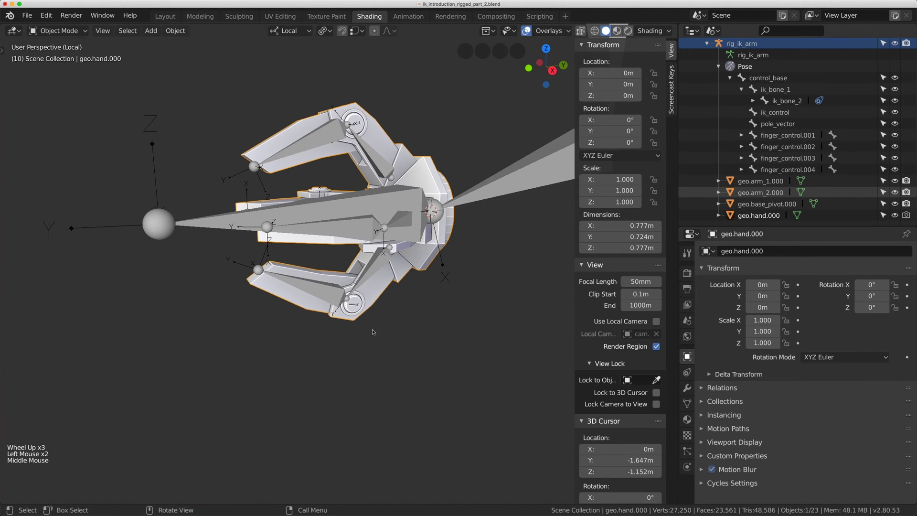
pyautogui.scroll(-2, 252, 279)
pyautogui.moveTo(252, 279); pyautogui.dragTo(363, 88, button='middle')
pyautogui.scroll(3, 363, 88)
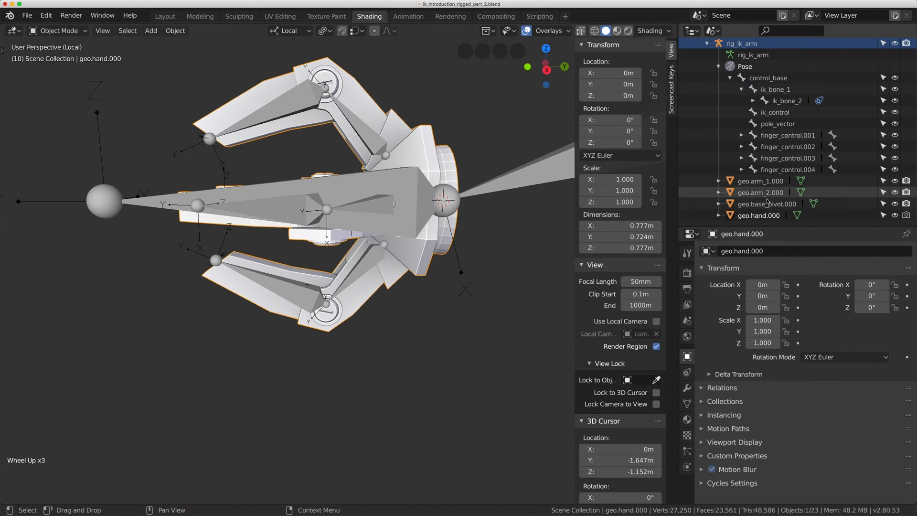
# Step: Collapse the armature's Pose hierarchy in the Outliner and unparent geo.hand.000 from the rig with Clear Parent
pyautogui.scroll(1, 720, 81)
pyautogui.click(720, 81)
pyautogui.scroll(-4, 382, 228)
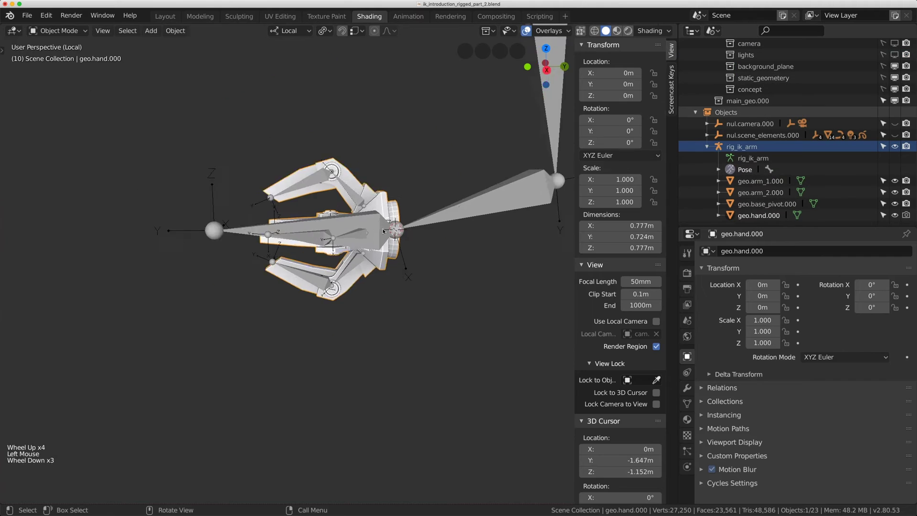
pyautogui.moveTo(382, 229); pyautogui.dragTo(385, 236, button='middle')
pyautogui.scroll(1, 385, 236)
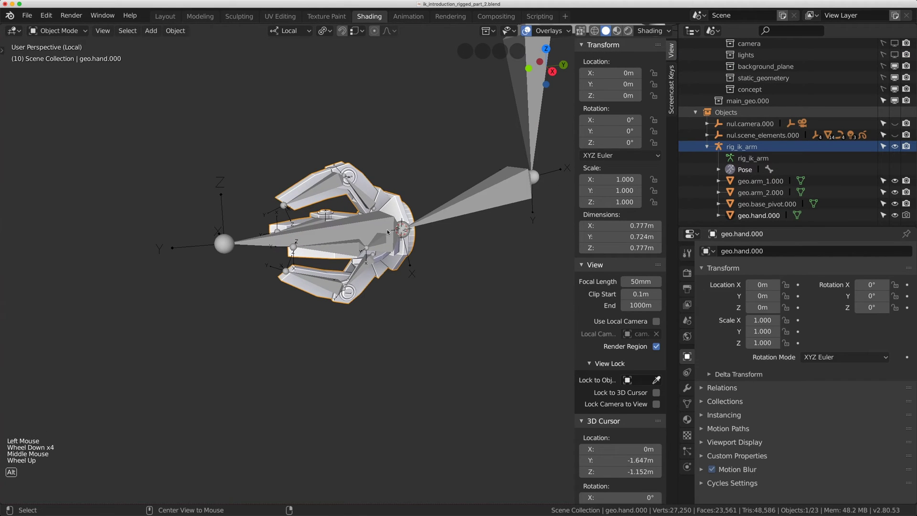
pyautogui.hotkey('alt', 'p')
pyautogui.click(350, 246)
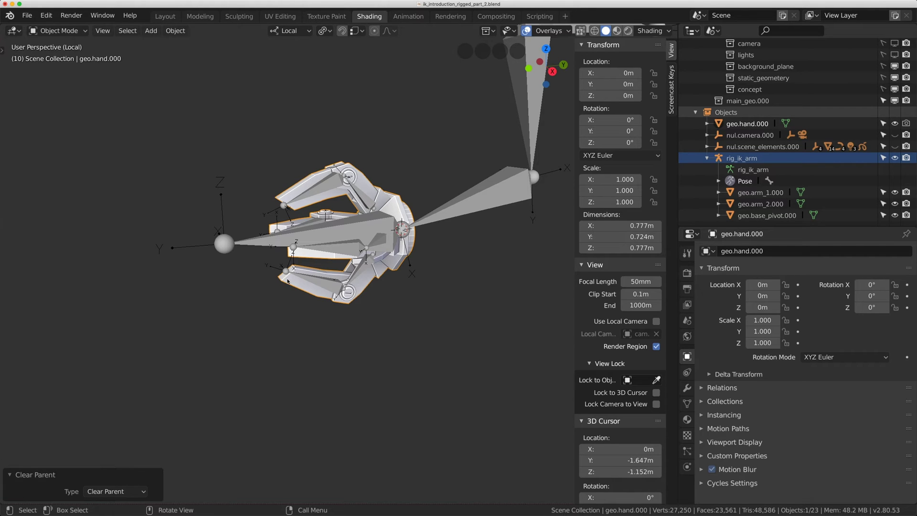
# Step: Select the control_base, ik_bone_1, ik_bone_2 and pole_vector bones in Pose Mode and disable Deform for all of them
pyautogui.click(478, 194)
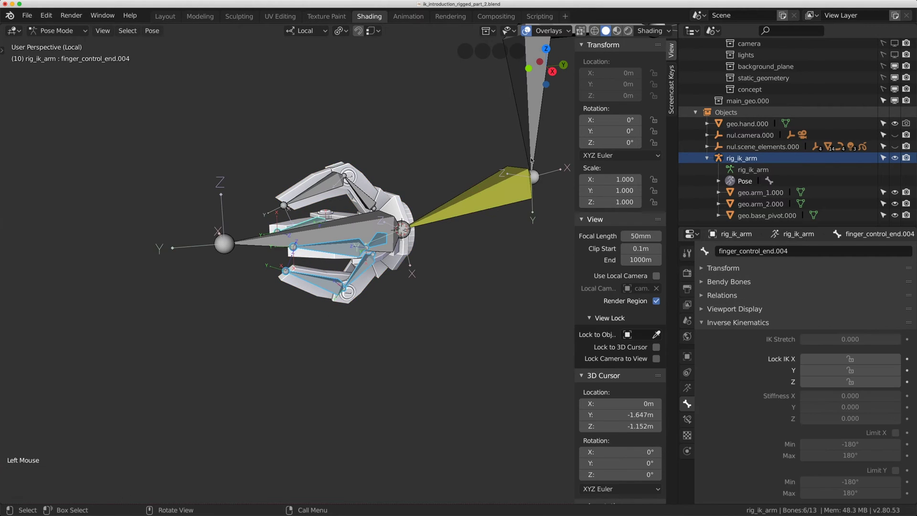
pyautogui.scroll(-2, 531, 160)
pyautogui.moveTo(531, 160); pyautogui.dragTo(385, 232, button='middle')
pyautogui.scroll(-1, 444, 196)
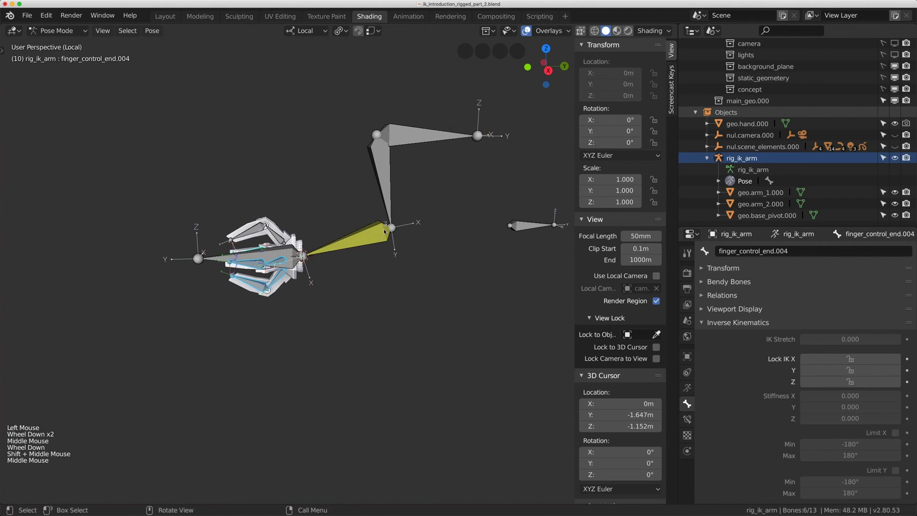
pyautogui.click(385, 232)
pyautogui.keyDown('shift'); pyautogui.click(382, 179); pyautogui.keyUp('shift')
pyautogui.keyDown('shift'); pyautogui.click(425, 136); pyautogui.keyUp('shift')
pyautogui.keyDown('shift'); pyautogui.click(534, 226); pyautogui.keyUp('shift')
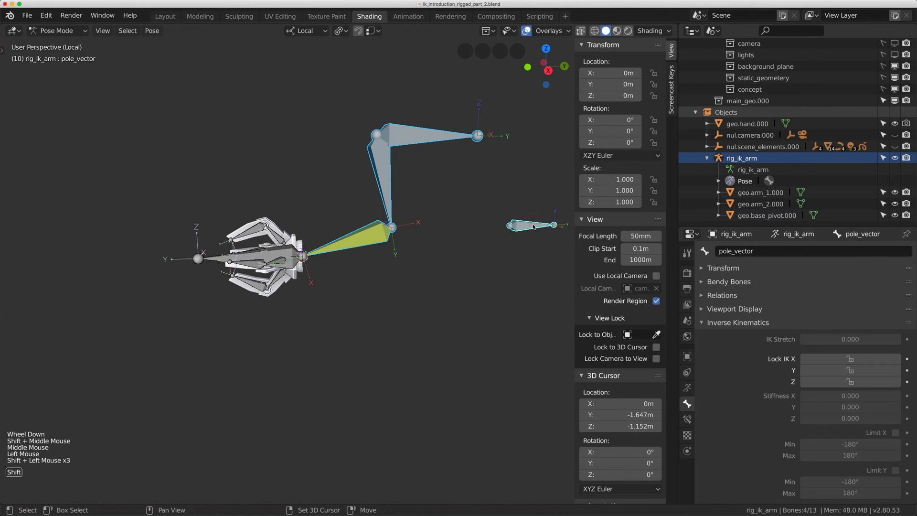
pyautogui.moveTo(354, 210); pyautogui.dragTo(356, 210, button='middle')
pyautogui.scroll(6, 356, 210)
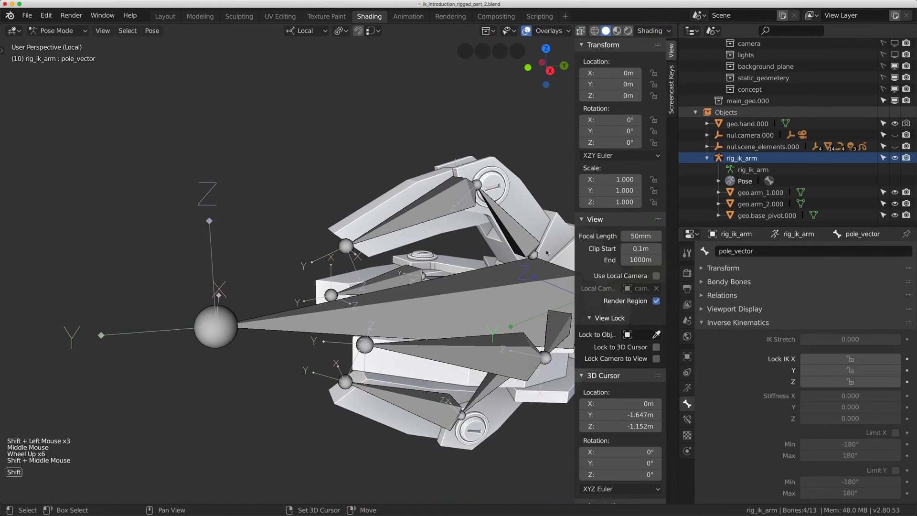
pyautogui.keyDown('shift'); pyautogui.moveTo(521, 206); pyautogui.dragTo(330, 207, button='middle'); pyautogui.keyUp('shift')
pyautogui.scroll(-5, 330, 206)
pyautogui.moveTo(526, 229)
pyautogui.keyDown('shift'); pyautogui.mouseDown(button='middle')
pyautogui.moveTo(423, 234)
pyautogui.moveTo(515, 238)
pyautogui.mouseUp(button='middle'); pyautogui.keyUp('shift')
pyautogui.scroll(1, 499, 187)
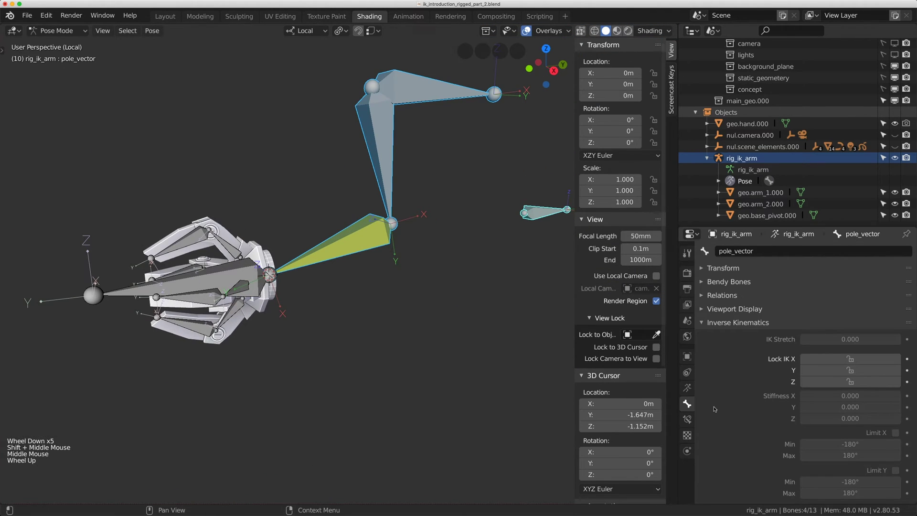
pyautogui.click(687, 405)
pyautogui.scroll(-2, 727, 296)
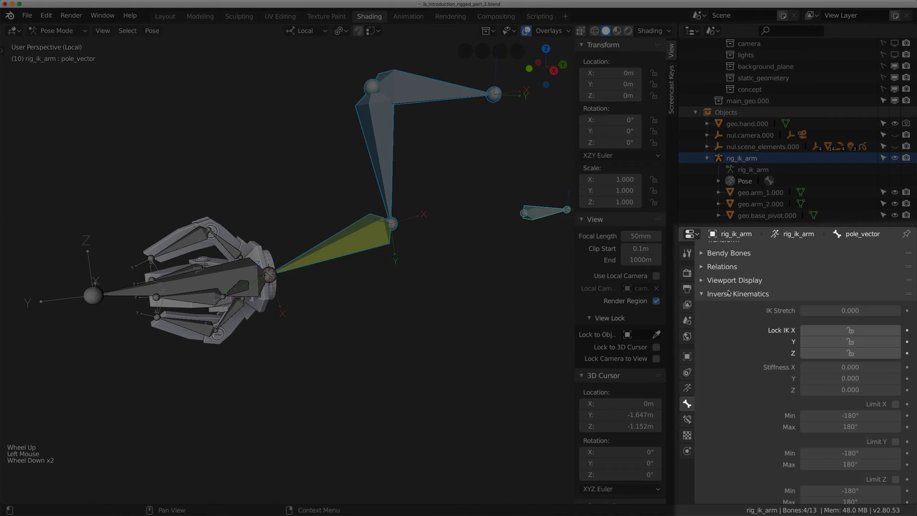
pyautogui.click(728, 297)
pyautogui.press('alt')
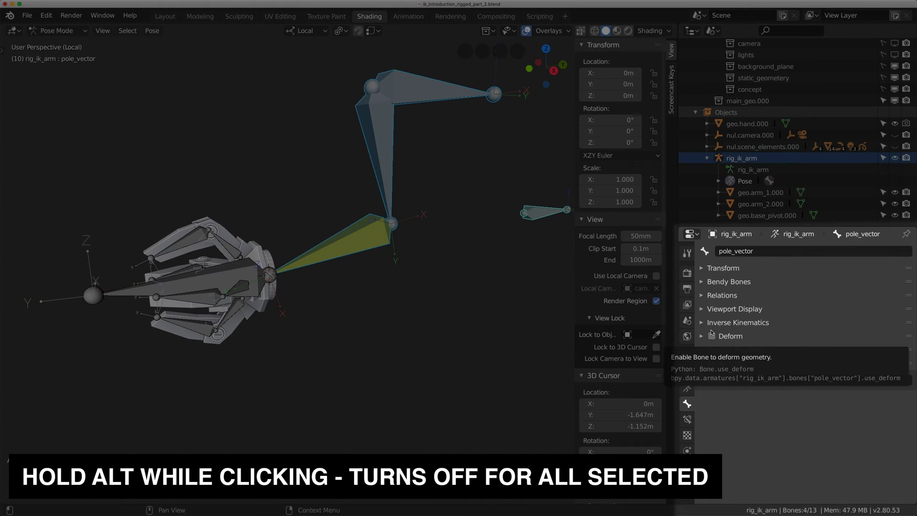
# Step: Select geo.hand.000, add the rig_ik_arm armature to the selection, and parent the hand using Armature Deform With Empty Groups
pyautogui.scroll(-3, 334, 267)
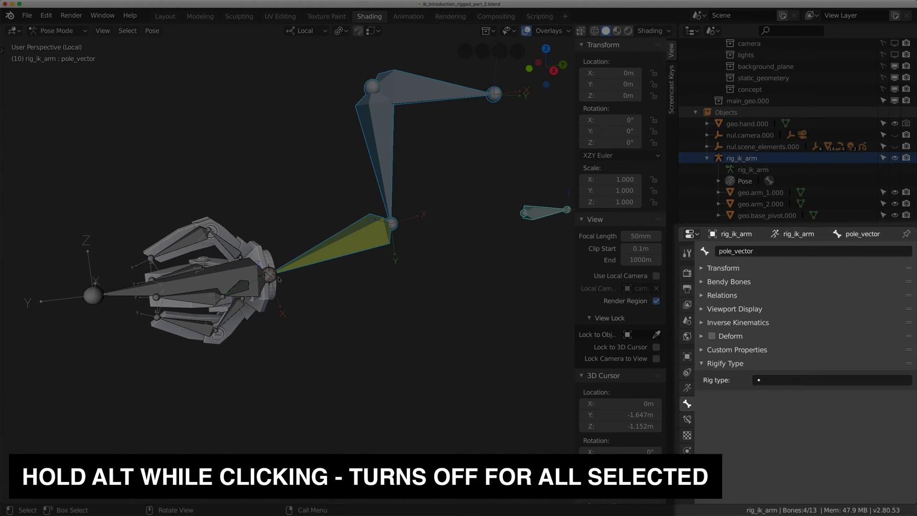
pyautogui.scroll(3, 348, 265)
pyautogui.keyDown('shift'); pyautogui.moveTo(330, 330); pyautogui.dragTo(363, 224, button='middle'); pyautogui.keyUp('shift')
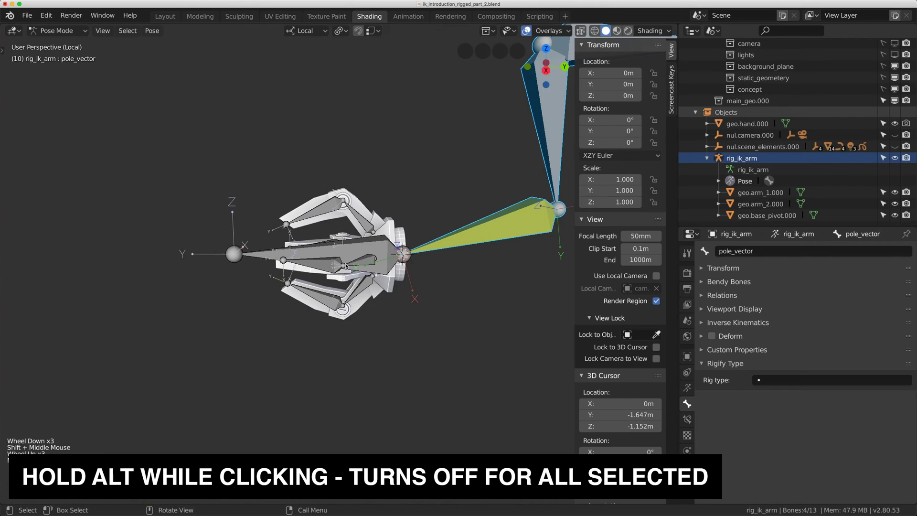
pyautogui.scroll(1, 363, 224)
pyautogui.click(377, 190)
pyautogui.click(375, 191)
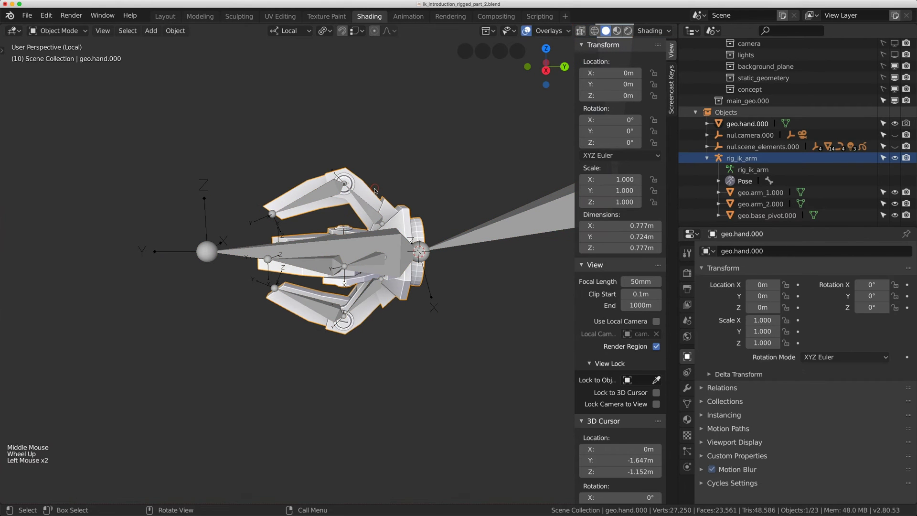
pyautogui.press('shift')
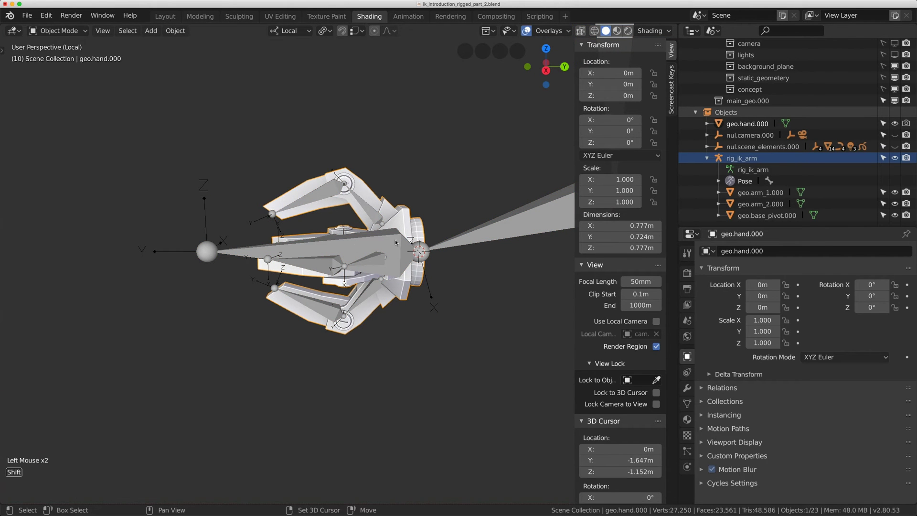
pyautogui.keyDown('shift'); pyautogui.click(230, 255); pyautogui.keyUp('shift')
pyautogui.keyDown('shift'); pyautogui.click(235, 255); pyautogui.keyUp('shift')
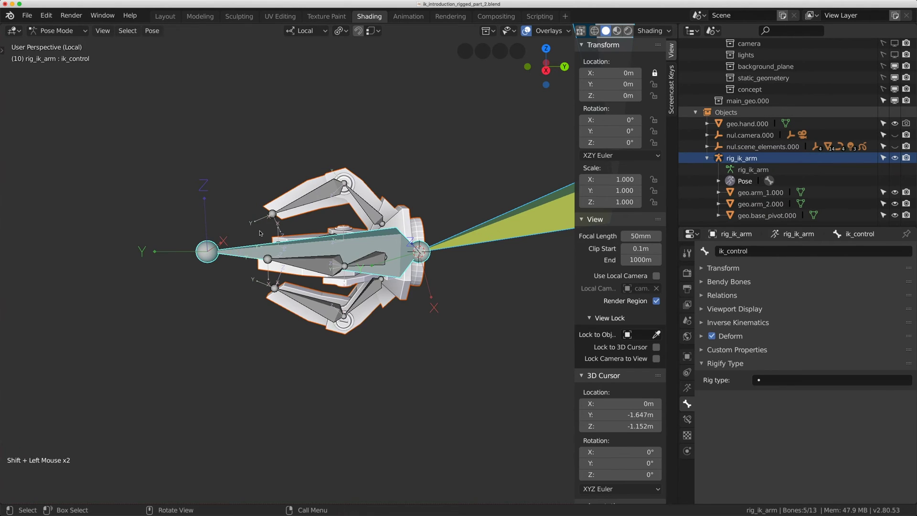
pyautogui.hotkey('ctrl', 'p')
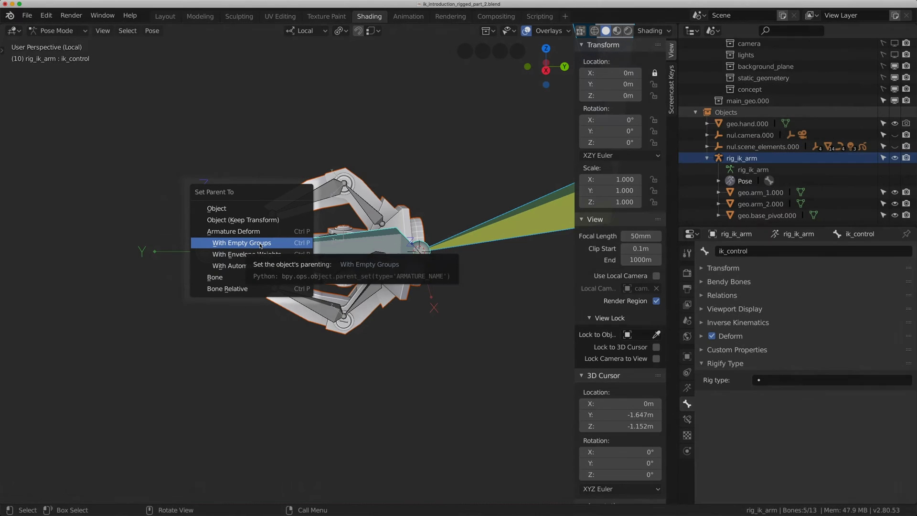
pyautogui.click(260, 243)
# Step: Inspect geo.hand.000's Armature modifier, enlarge its Vertex Groups list to show every group, and select the ik_control group
pyautogui.scroll(-3, 759, 170)
pyautogui.click(361, 183)
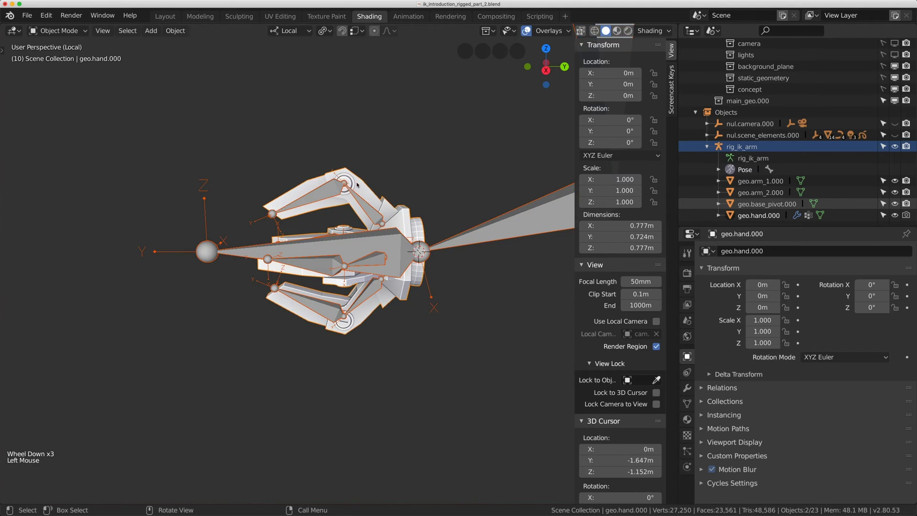
pyautogui.click(687, 388)
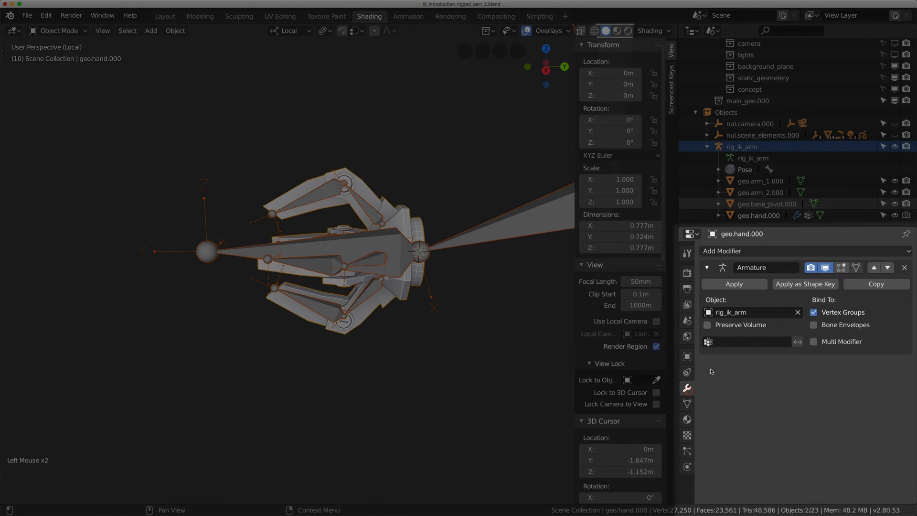
pyautogui.click(686, 404)
pyautogui.moveTo(807, 343); pyautogui.dragTo(815, 425)
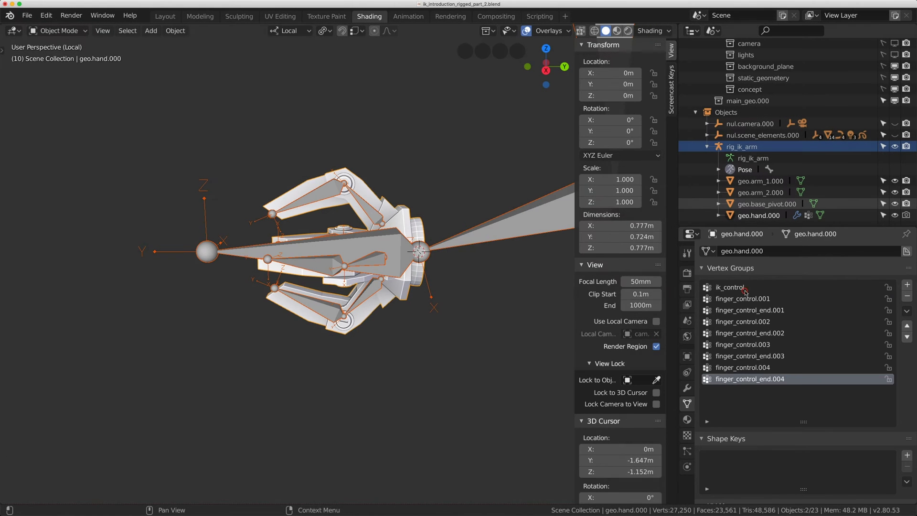
pyautogui.click(729, 287)
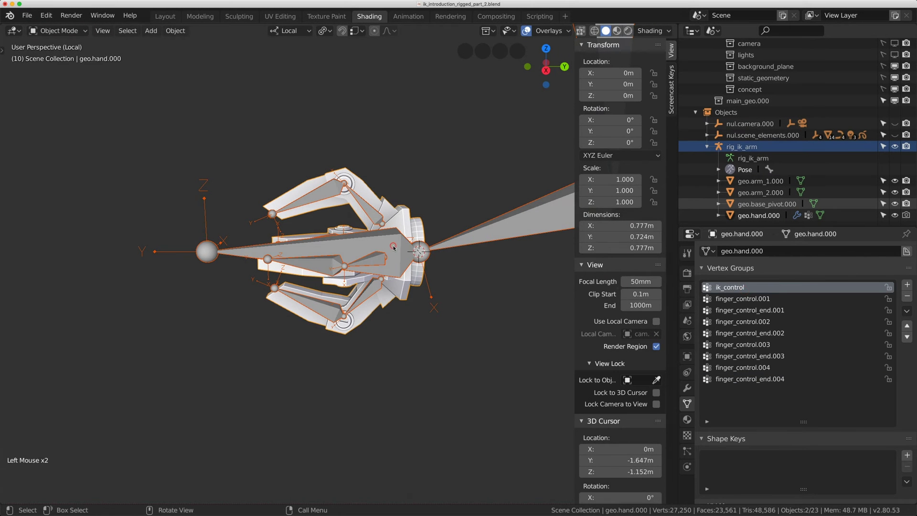
# Step: Test-rotate the ik_control bone in Pose Mode and clear its rotation and location
pyautogui.press('r')
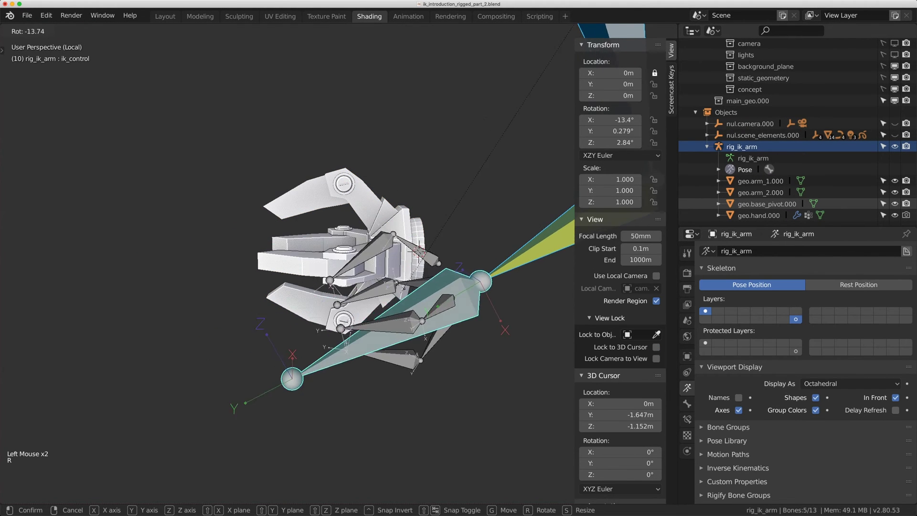
pyautogui.rightClick(389, 242)
pyautogui.click(390, 243)
pyautogui.press('r')
pyautogui.click(377, 205)
pyautogui.hotkey('alt', 'r')
pyautogui.hotkey('alt', 'g')
# Step: Check the Deform setting of the ik_bone_2, pole_vector, ik_bone_1 and control_base bones
pyautogui.keyDown('shift'); pyautogui.click(356, 175); pyautogui.keyUp('shift')
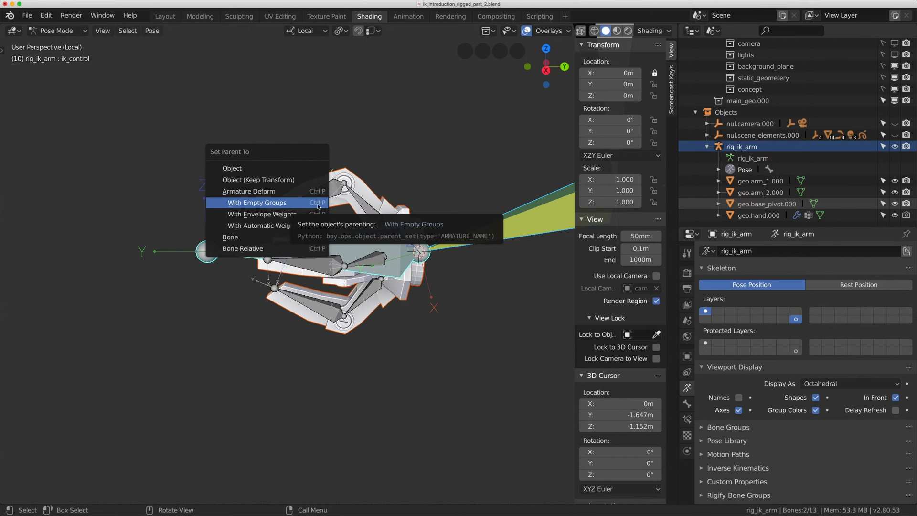
pyautogui.scroll(-3, 430, 229)
pyautogui.keyDown('shift'); pyautogui.moveTo(459, 229); pyautogui.dragTo(432, 231, button='middle'); pyautogui.keyUp('shift')
pyautogui.click(420, 238)
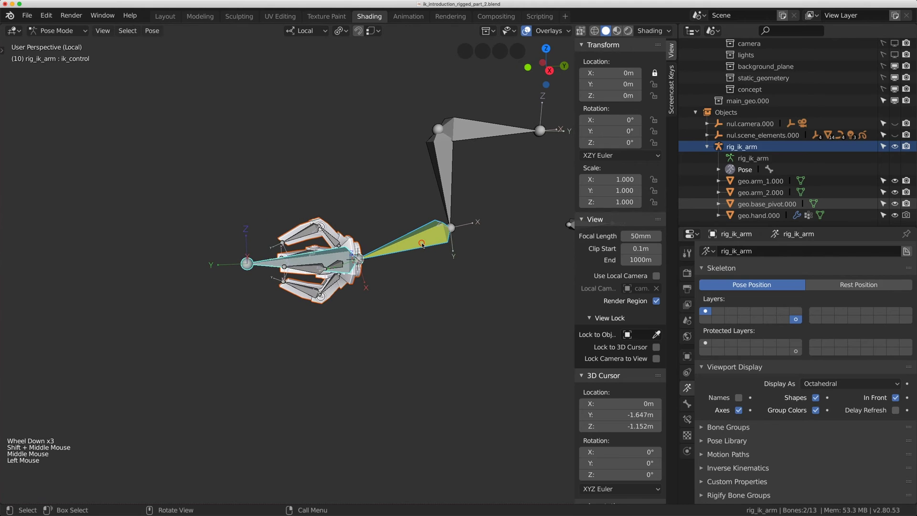
pyautogui.click(688, 404)
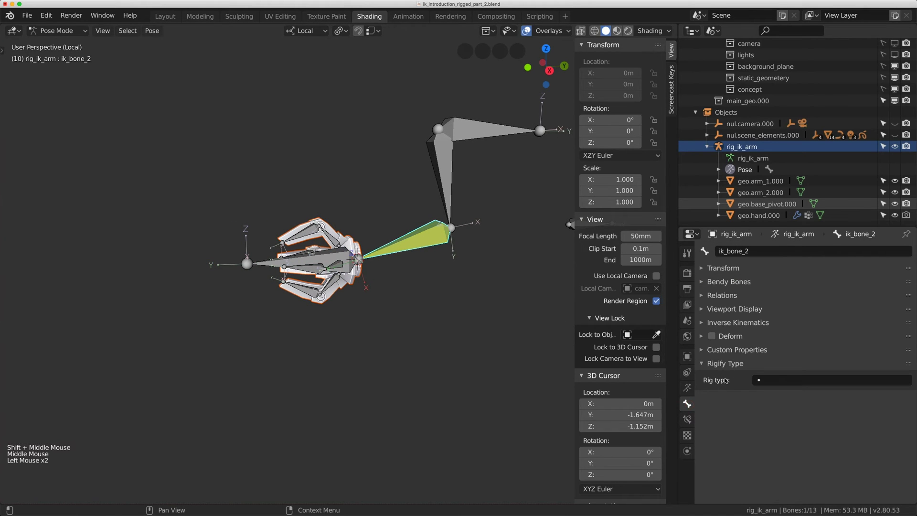
pyautogui.click(571, 225)
pyautogui.click(445, 170)
pyautogui.click(472, 135)
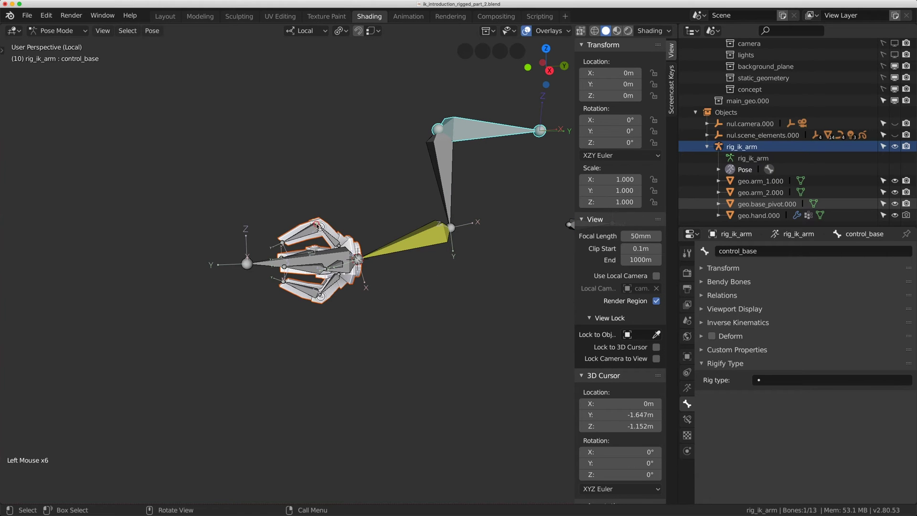
# Step: Select geo.hand.000, reveal all of its hidden geometry in Edit Mode and deselect everything
pyautogui.click(317, 225)
pyautogui.scroll(-1, 317, 225)
pyautogui.scroll(6, 317, 224)
pyautogui.scroll(1, 363, 222)
pyautogui.keyDown('shift'); pyautogui.moveTo(316, 242); pyautogui.dragTo(354, 223, button='middle'); pyautogui.keyUp('shift')
pyautogui.scroll(1, 353, 223)
pyautogui.scroll(-3, 354, 223)
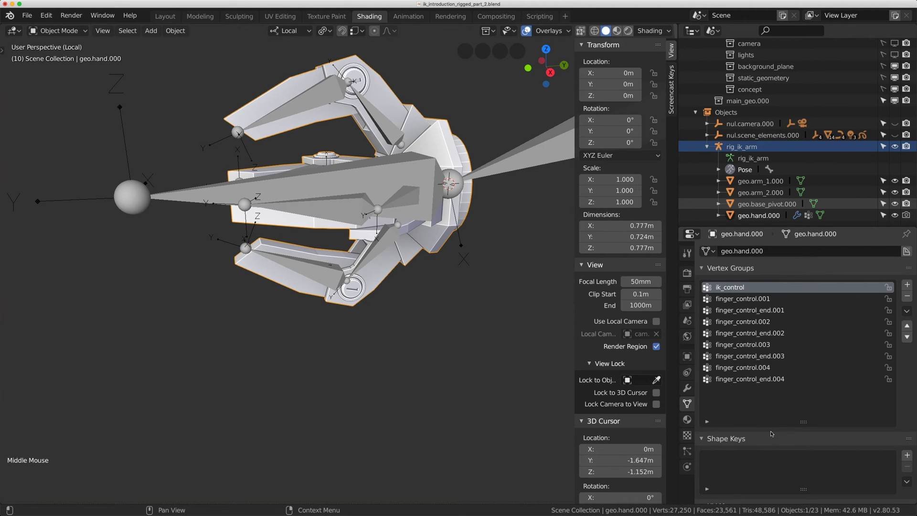
pyautogui.moveTo(379, 173); pyautogui.dragTo(393, 169, button='middle')
pyautogui.press('Tab')
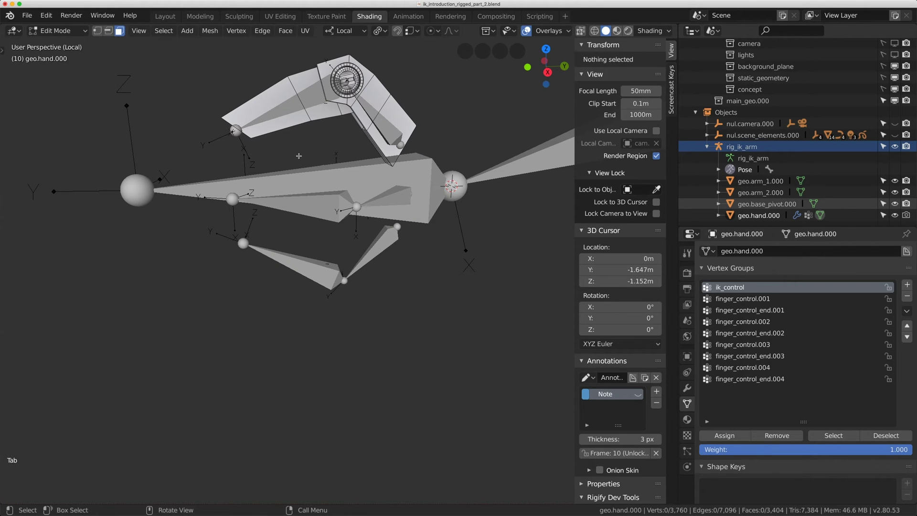
pyautogui.hotkey('alt', 'h')
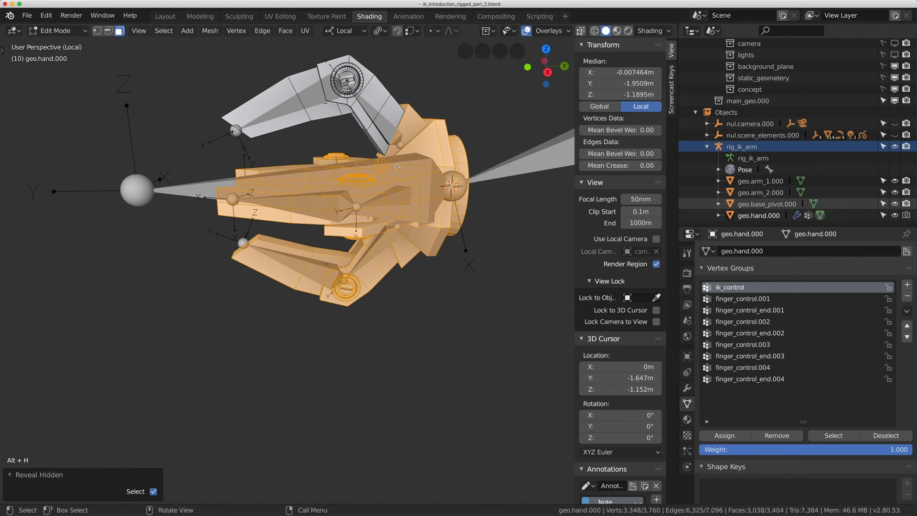
pyautogui.hotkey('alt', 'a')
pyautogui.moveTo(440, 174); pyautogui.dragTo(451, 178, button='middle')
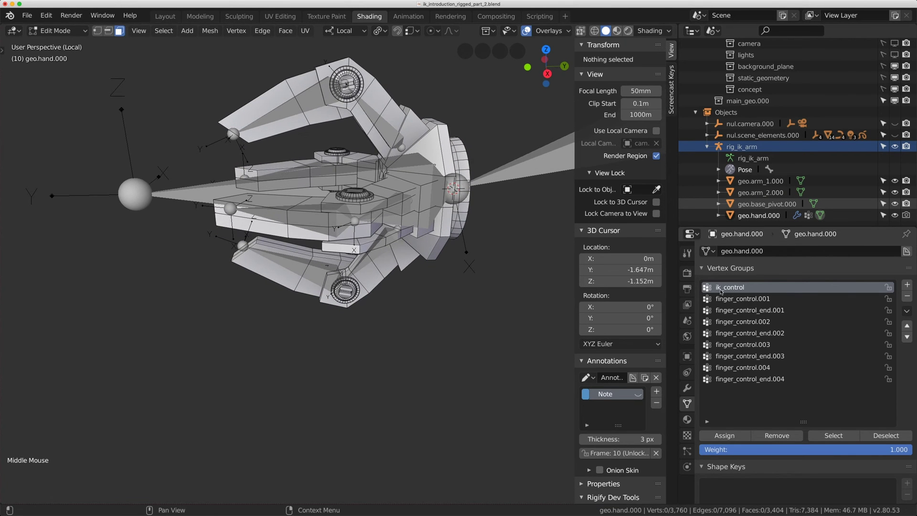
# Step: Select all linked mesh pieces of the palm and wrist base and assign them to the ik_control vertex group with weight 1.000
pyautogui.moveTo(414, 130); pyautogui.dragTo(423, 128, button='middle')
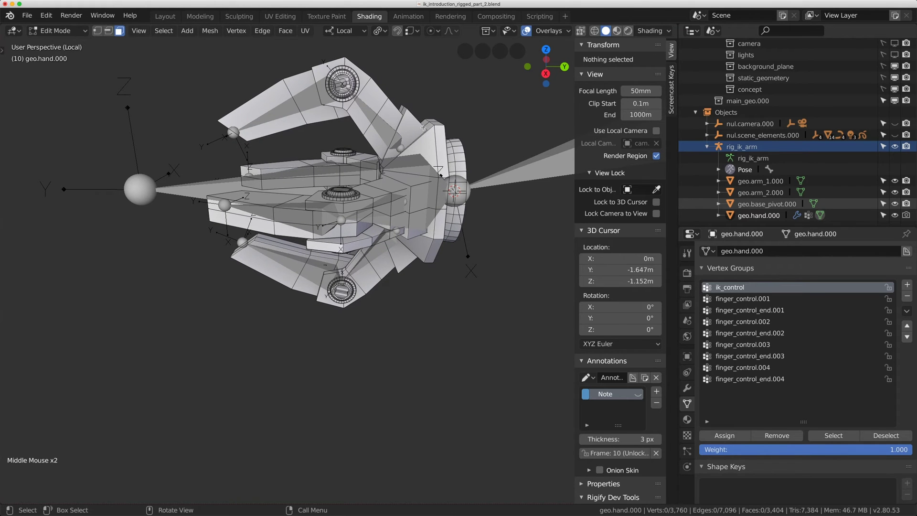
pyautogui.press('l')
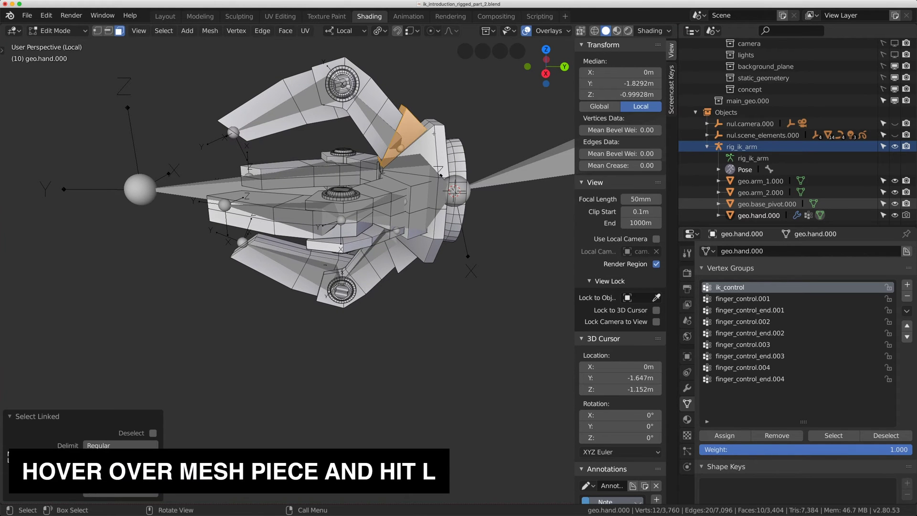
pyautogui.press('l')
pyautogui.press('l')
pyautogui.press('l')
pyautogui.moveTo(455, 164); pyautogui.dragTo(304, 246, button='middle')
pyautogui.press('l')
pyautogui.press('l')
pyautogui.moveTo(287, 191); pyautogui.dragTo(218, 188, button='middle')
pyautogui.scroll(3, 218, 189)
pyautogui.press('l')
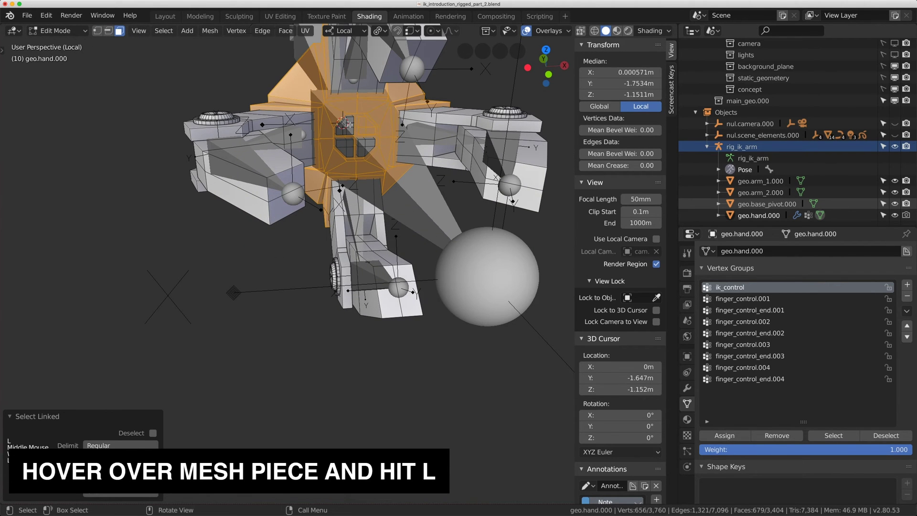
pyautogui.press('l')
pyautogui.press('l')
pyautogui.press('l')
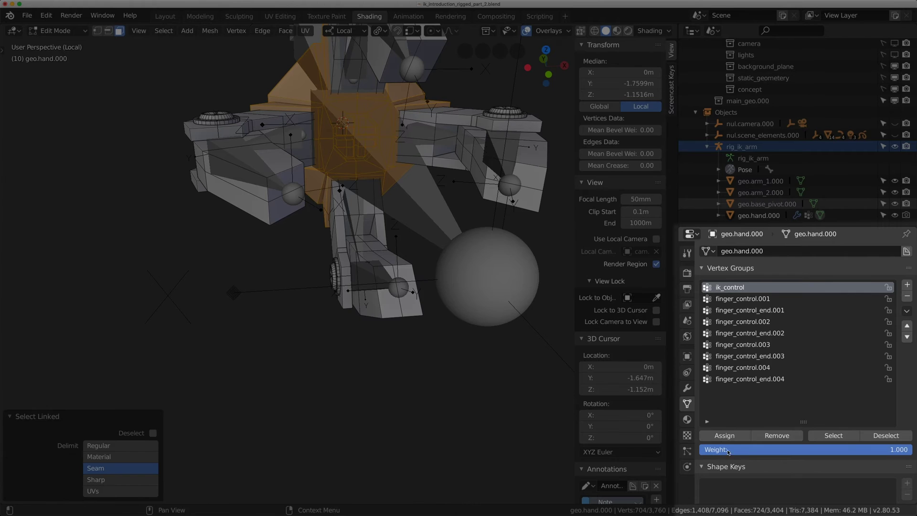
pyautogui.click(725, 435)
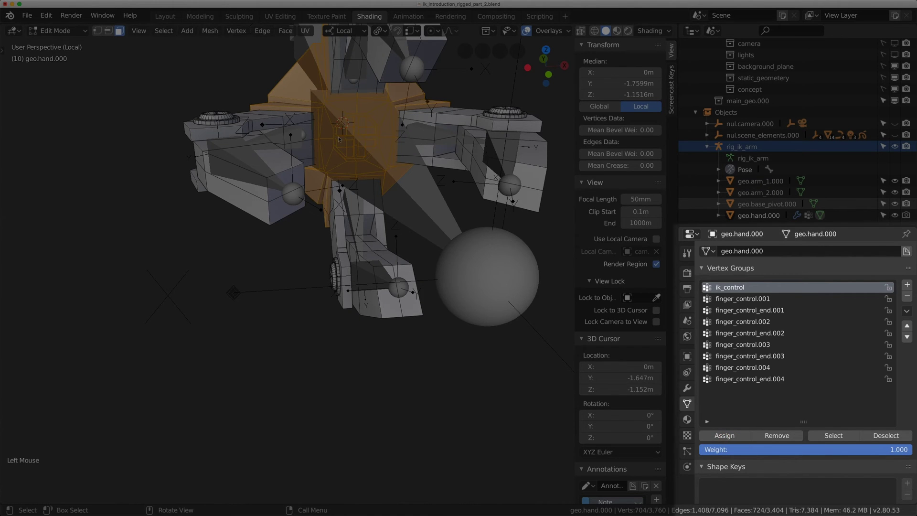
# Step: Test the palm weights by rotating and moving the ik_control bone in Pose Mode, and clear its rotation and location
pyautogui.scroll(-3, 338, 139)
pyautogui.moveTo(338, 139); pyautogui.dragTo(279, 169, button='middle')
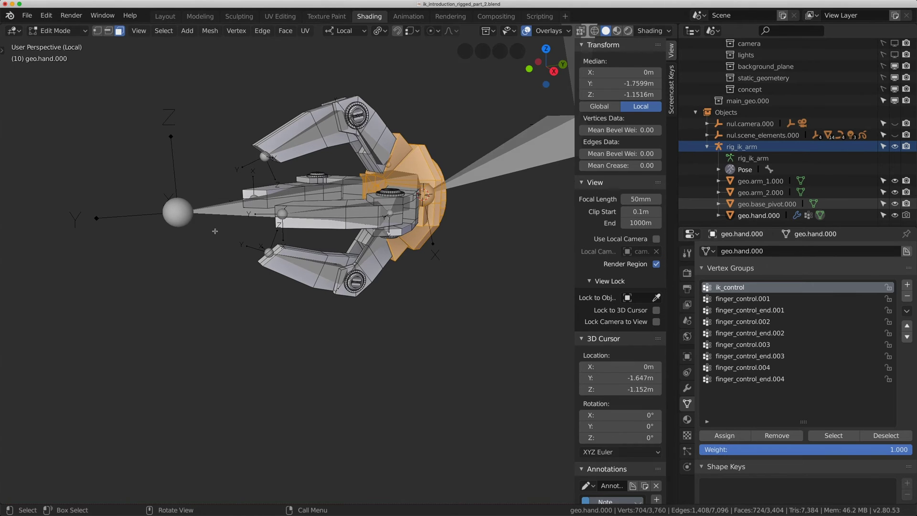
pyautogui.press('Tab')
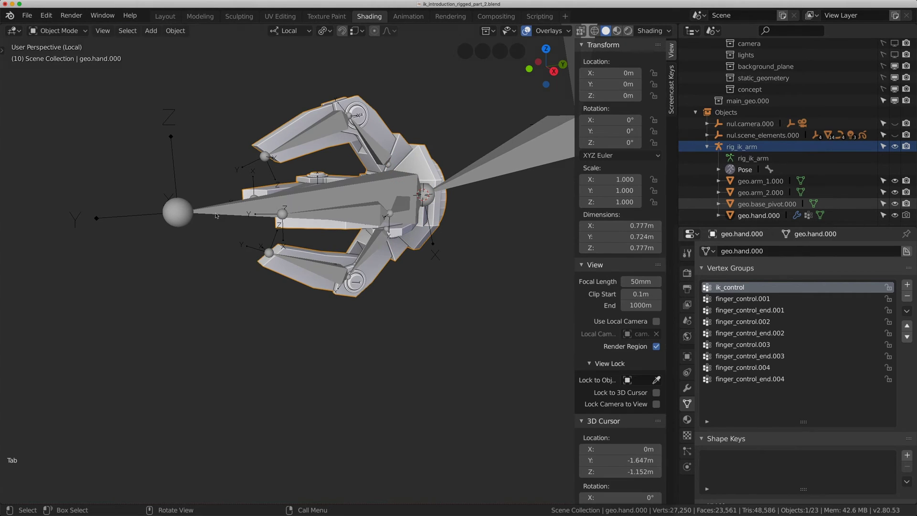
pyautogui.click(214, 213)
pyautogui.click(224, 213)
pyautogui.press('r')
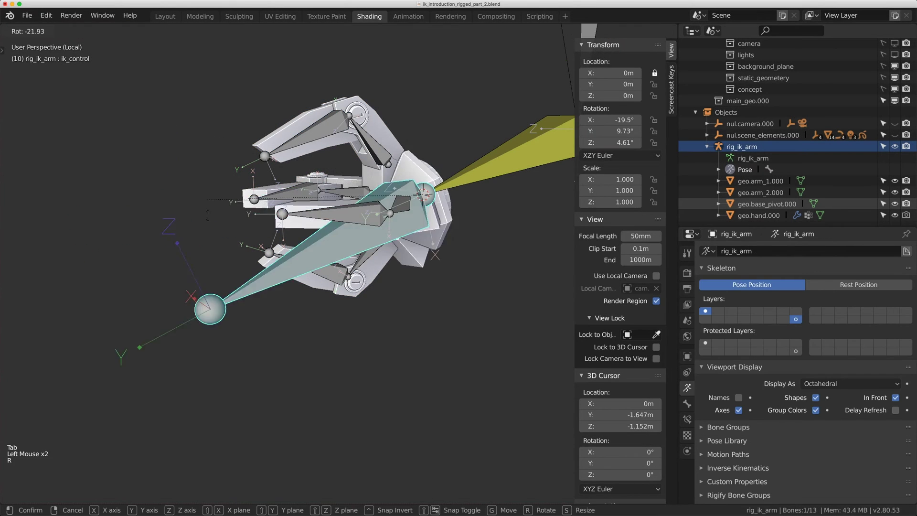
pyautogui.click(401, 47)
pyautogui.press('g')
pyautogui.click(492, 60)
pyautogui.press('r')
pyautogui.click(378, 179)
pyautogui.hotkey('alt', 'r')
pyautogui.hotkey('alt', 'g')
# Step: Move and rotate the ik_control bone once more as a test, clearing its rotation and location after each transform
pyautogui.press('g')
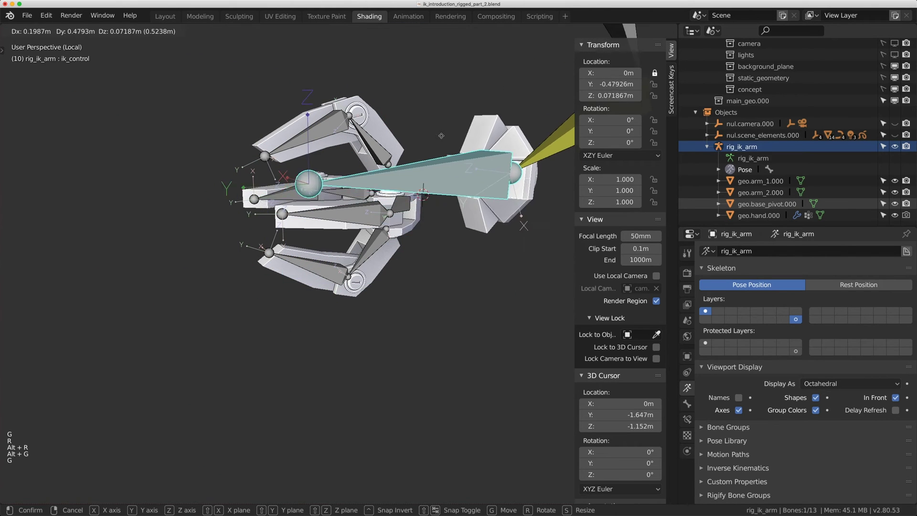
pyautogui.click(432, 152)
pyautogui.hotkey('alt', 'r')
pyautogui.hotkey('alt', 'g')
pyautogui.press('r')
pyautogui.click(415, 177)
pyautogui.hotkey('alt', 'r')
pyautogui.hotkey('alt', 'g')
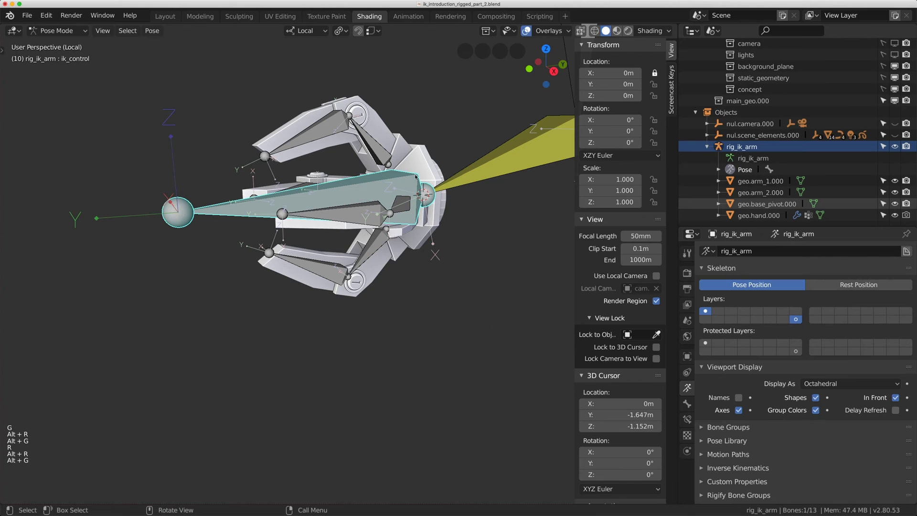
# Step: Return to Edit Mode on geo.hand.000 and hide the selected palm pieces
pyautogui.doubleClick(429, 154)
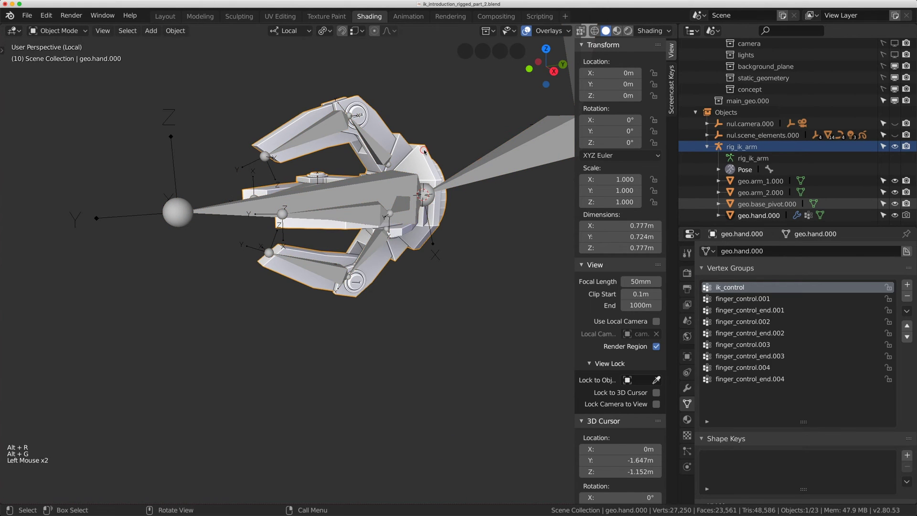
pyautogui.press('Tab')
pyautogui.moveTo(393, 161); pyautogui.dragTo(408, 164, button='middle')
pyautogui.scroll(1, 409, 164)
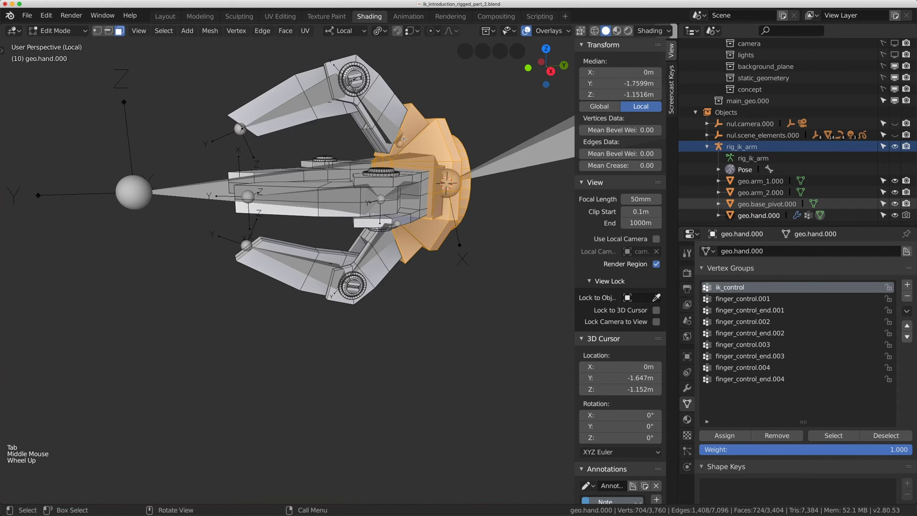
pyautogui.press('h')
# Step: Select the linked pieces of the upper finger's base segment and joint, assign them to finger_control.001 with weight 1.000, and hide them
pyautogui.keyDown('shift'); pyautogui.moveTo(366, 166); pyautogui.dragTo(384, 195, button='middle'); pyautogui.keyUp('shift')
pyautogui.scroll(2, 374, 179)
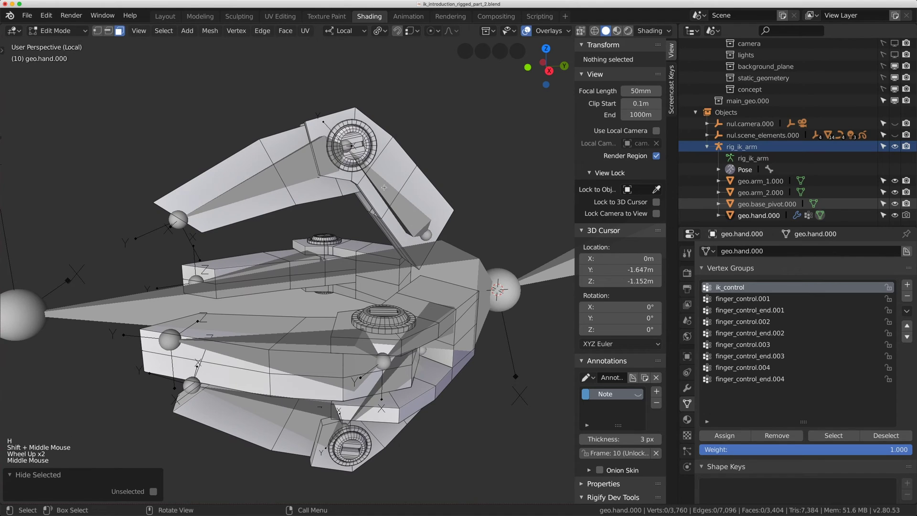
pyautogui.click(743, 299)
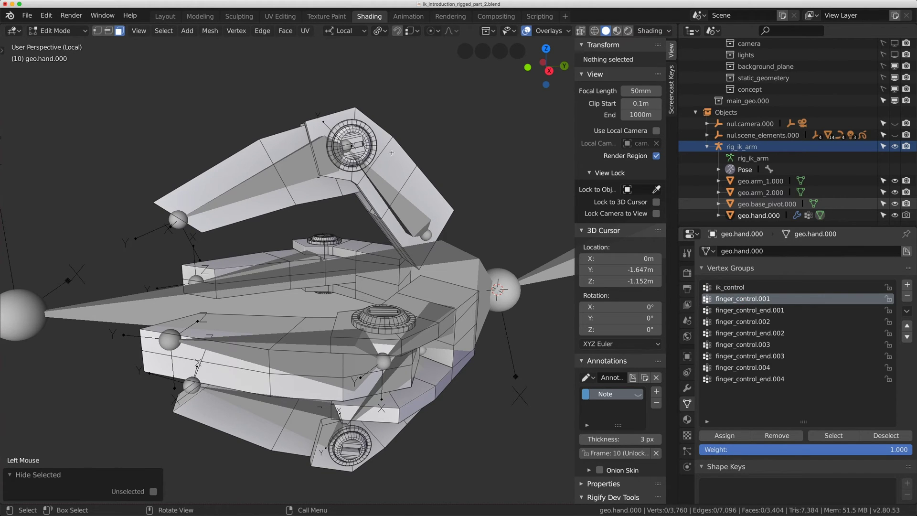
pyautogui.press('l')
pyautogui.press('l')
pyautogui.press('l')
pyautogui.press('l')
pyautogui.press('l')
pyautogui.press('l')
pyautogui.press('l')
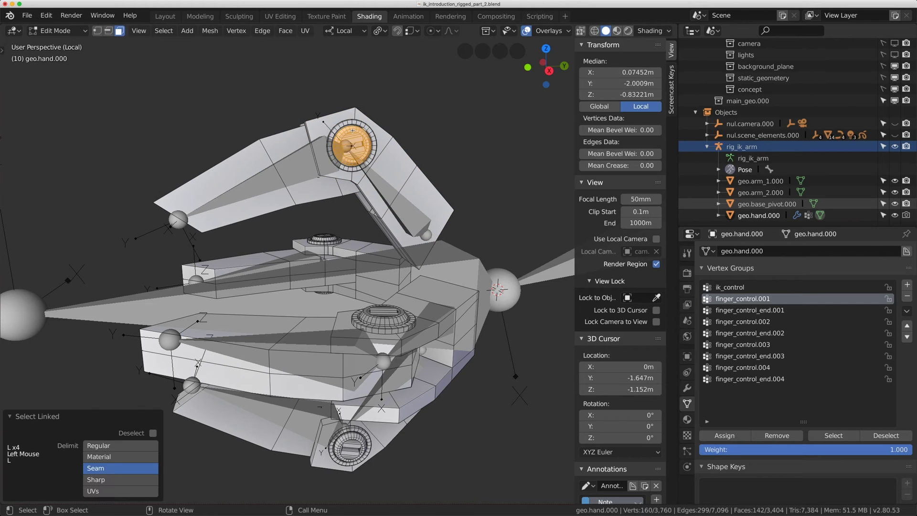
pyautogui.press('l')
pyautogui.moveTo(348, 115); pyautogui.dragTo(501, 126, button='middle')
pyautogui.press('l')
pyautogui.press('l')
pyautogui.press('l')
pyautogui.click(775, 299)
pyautogui.click(725, 435)
pyautogui.press('h')
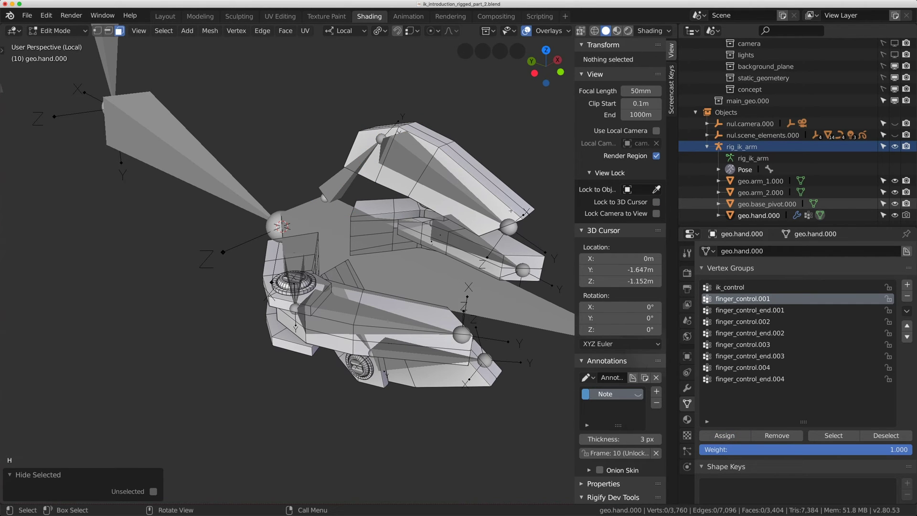
# Step: Select the upper finger's remaining tip piece, assign it to finger_control_end.001 with weight 1.000, and hide it
pyautogui.press('l')
pyautogui.click(765, 311)
pyautogui.click(729, 436)
pyautogui.moveTo(477, 267); pyautogui.dragTo(430, 265, button='middle')
pyautogui.press('h')
# Step: Select the linked base segment and joint pieces of the +X side finger, assign them to finger_control.002, and hide them
pyautogui.scroll(-2, 447, 269)
pyautogui.moveTo(429, 265); pyautogui.dragTo(433, 196, button='middle')
pyautogui.scroll(1, 433, 196)
pyautogui.moveTo(433, 196); pyautogui.dragTo(433, 203, button='middle')
pyautogui.scroll(1, 433, 203)
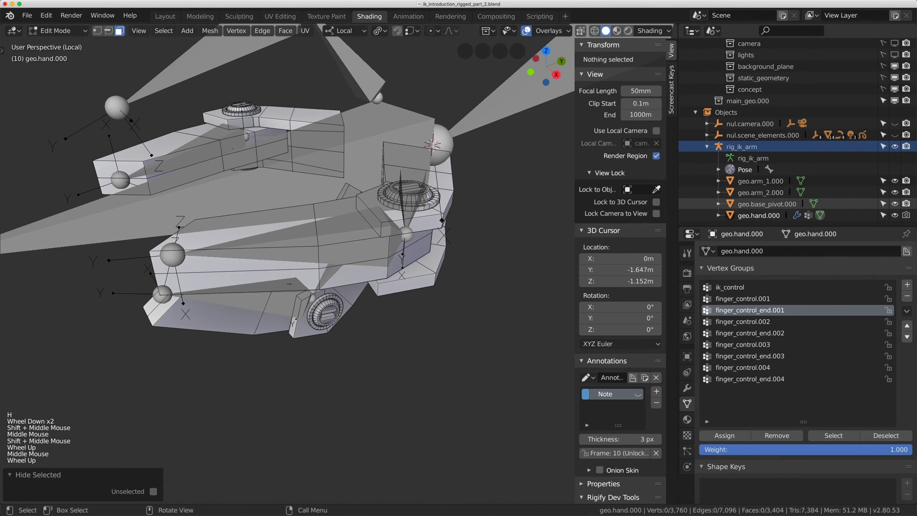
pyautogui.press('l')
pyautogui.press('l')
pyautogui.press('l')
pyautogui.press('l')
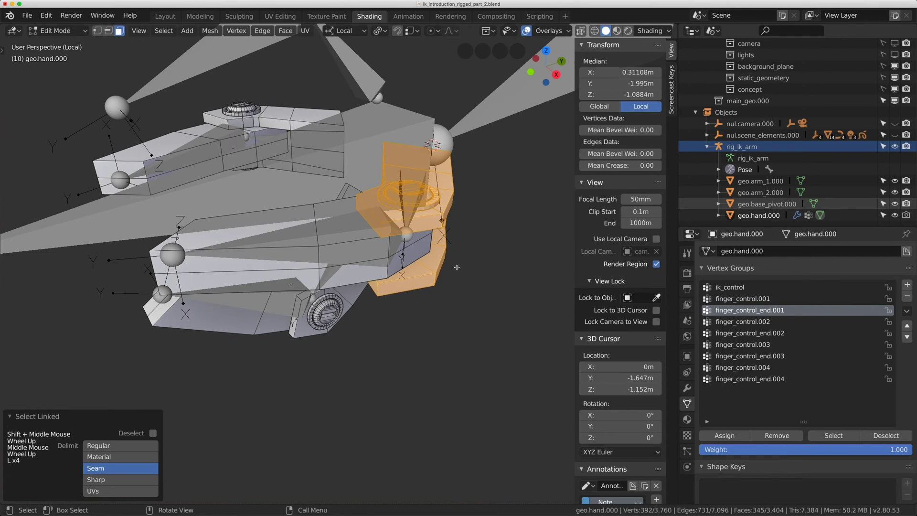
pyautogui.moveTo(457, 268); pyautogui.dragTo(429, 225, button='middle')
pyautogui.press('l')
pyautogui.press('l')
pyautogui.press('l')
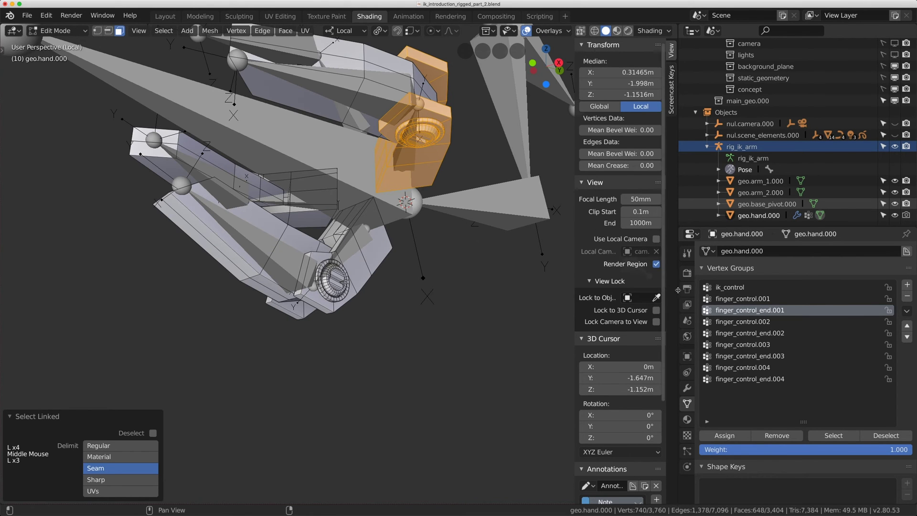
pyautogui.click(749, 322)
pyautogui.click(738, 436)
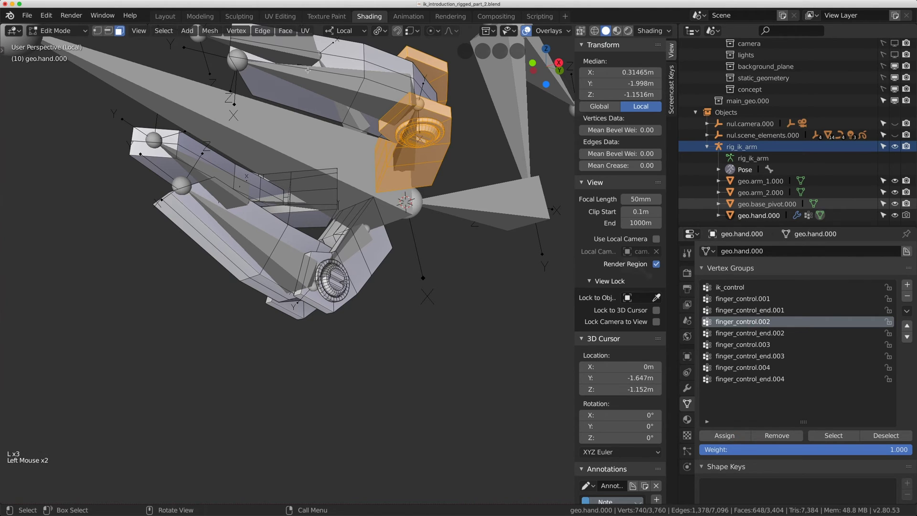
pyautogui.press('h')
# Step: Select the +X side finger's tip piece, assign it to finger_control_end.002, and hide it
pyautogui.press('l')
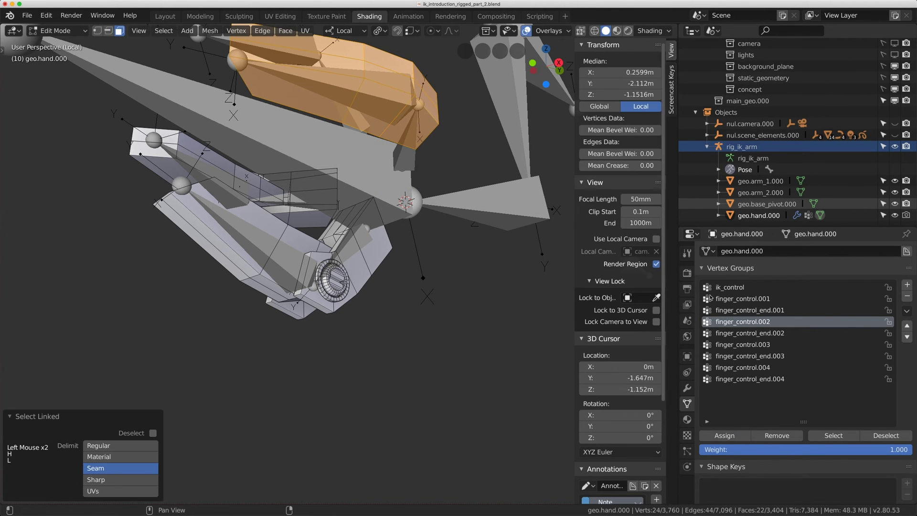
pyautogui.click(750, 333)
pyautogui.click(725, 436)
pyautogui.press('h')
# Step: Select the linked base segment and joint pieces of the lower finger, assign them to finger_control.003, and hide them
pyautogui.moveTo(430, 363); pyautogui.dragTo(410, 353, button='middle')
pyautogui.press('l')
pyautogui.press('l')
pyautogui.press('l')
pyautogui.press('l')
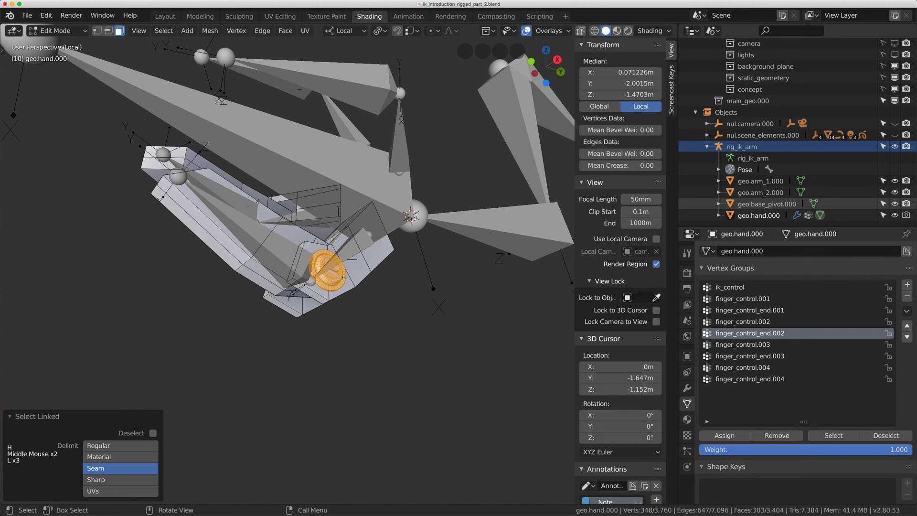
pyautogui.moveTo(337, 287); pyautogui.dragTo(362, 268, button='middle')
pyautogui.press('l')
pyautogui.press('l')
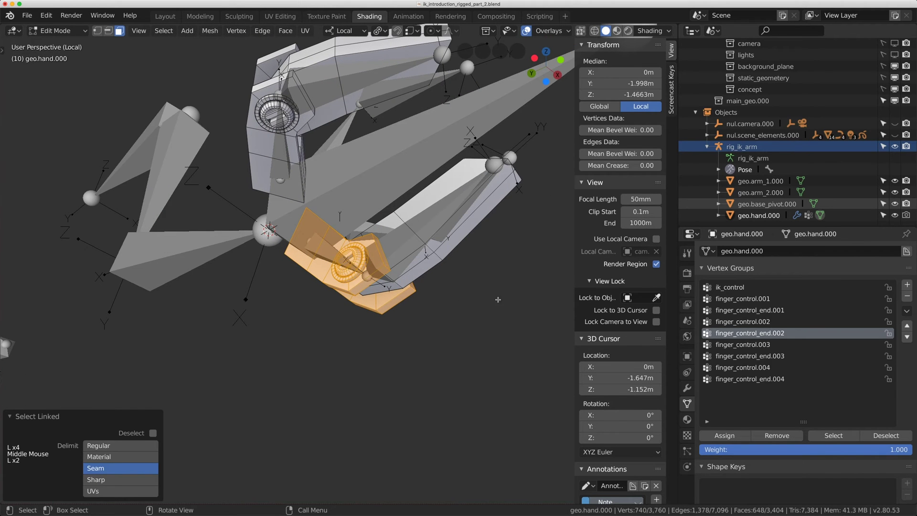
pyautogui.click(717, 345)
pyautogui.click(721, 435)
pyautogui.moveTo(421, 315); pyautogui.dragTo(449, 299, button='middle')
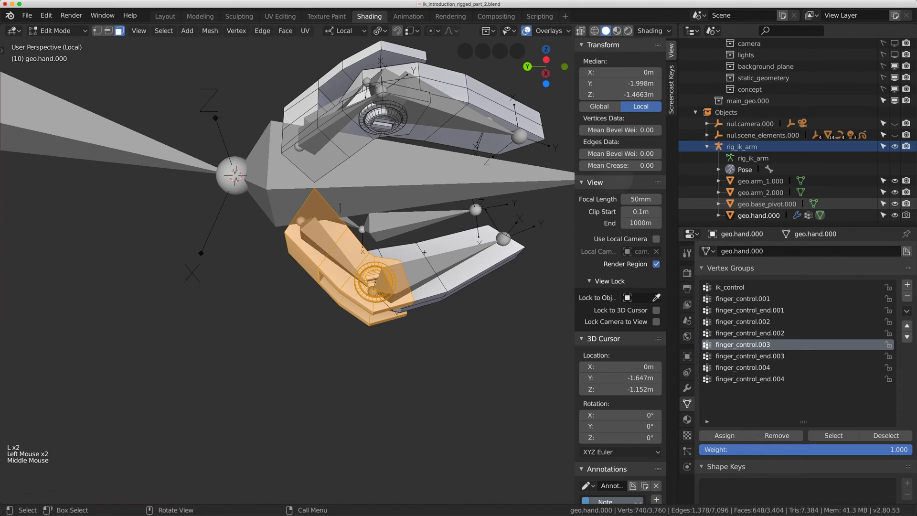
pyautogui.press('h')
# Step: Select the lower finger's tip piece, assign it to finger_control_end.003, and hide it
pyautogui.press('l')
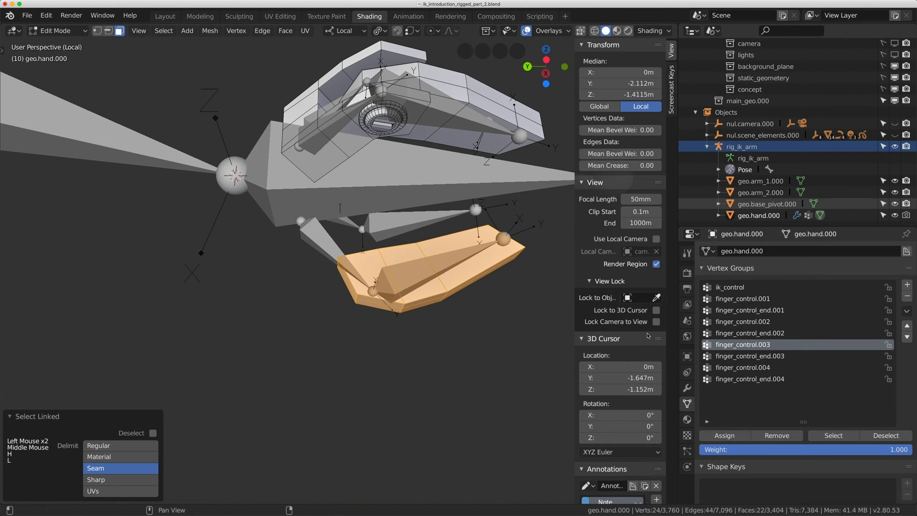
pyautogui.click(749, 355)
pyautogui.click(738, 435)
pyautogui.press('h')
# Step: Select the linked base segment and joint pieces of the last finger, assign them to finger_control.004, and hide them
pyautogui.moveTo(327, 236); pyautogui.dragTo(441, 128, button='middle')
pyautogui.press('l')
pyautogui.press('l')
pyautogui.press('l')
pyautogui.press('l')
pyautogui.press('l')
pyautogui.press('l')
pyautogui.click(750, 367)
pyautogui.click(736, 435)
pyautogui.press('h')
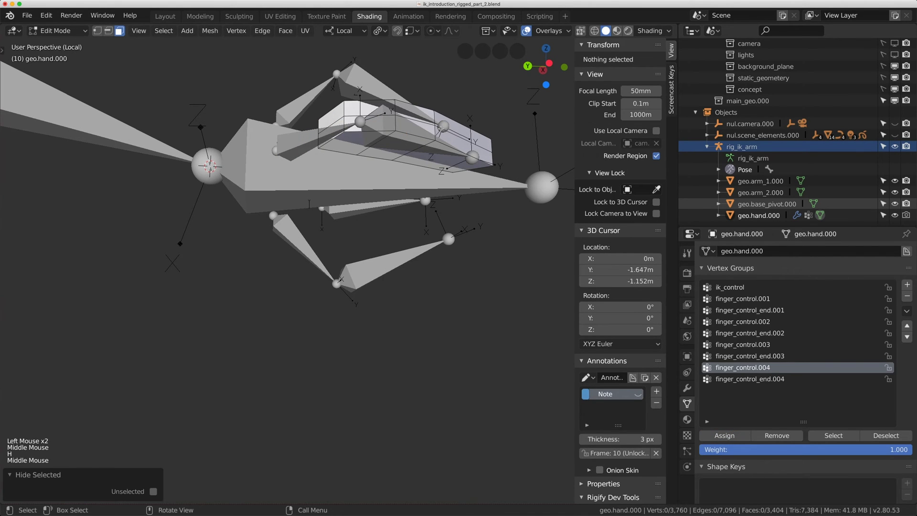
# Step: Select the last finger's tip piece, assign it to finger_control_end.004 with weight 1.000, and hide it
pyautogui.press('l')
pyautogui.click(750, 379)
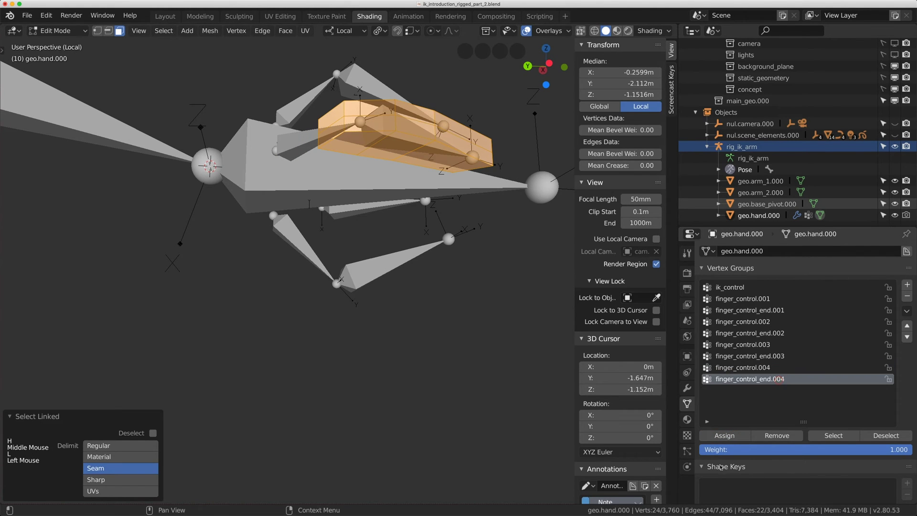
pyautogui.click(723, 435)
pyautogui.moveTo(420, 153); pyautogui.dragTo(406, 172, button='middle')
pyautogui.press('h')
# Step: Reveal all hidden pieces of geo.hand.000 and leave Edit Mode for posing the armature
pyautogui.scroll(-2, 429, 146)
pyautogui.scroll(2, 401, 177)
pyautogui.scroll(-2, 402, 177)
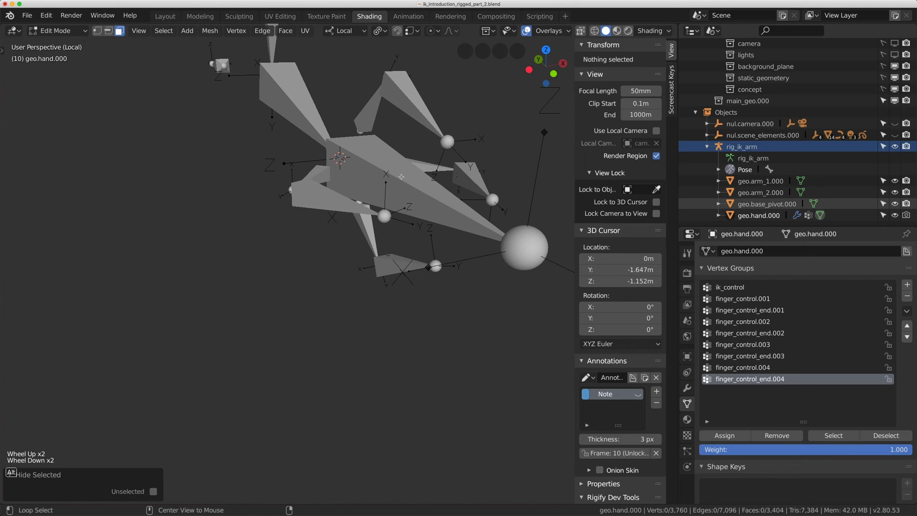
pyautogui.hotkey('alt', 'h')
pyautogui.moveTo(401, 176)
pyautogui.mouseDown(button='middle')
pyautogui.moveTo(422, 167)
pyautogui.moveTo(390, 165)
pyautogui.mouseUp(button='middle')
pyautogui.press('Tab')
# Step: Move the ik_control bone to test whether the fingers follow the palm, and clear its rotation and location
pyautogui.click(391, 165)
pyautogui.scroll(-3, 393, 142)
pyautogui.press('g')
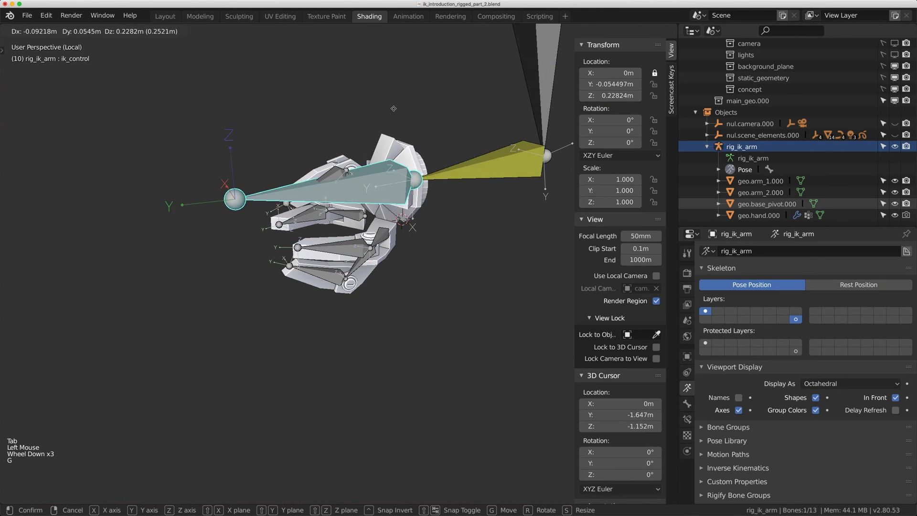
pyautogui.click(395, 162)
pyautogui.hotkey('alt', 'r')
pyautogui.hotkey('alt', 'g')
# Step: Rotate the finger_control.001 bone to test the upper finger's weights, and clear its rotation and location
pyautogui.click(364, 187)
pyautogui.press('r')
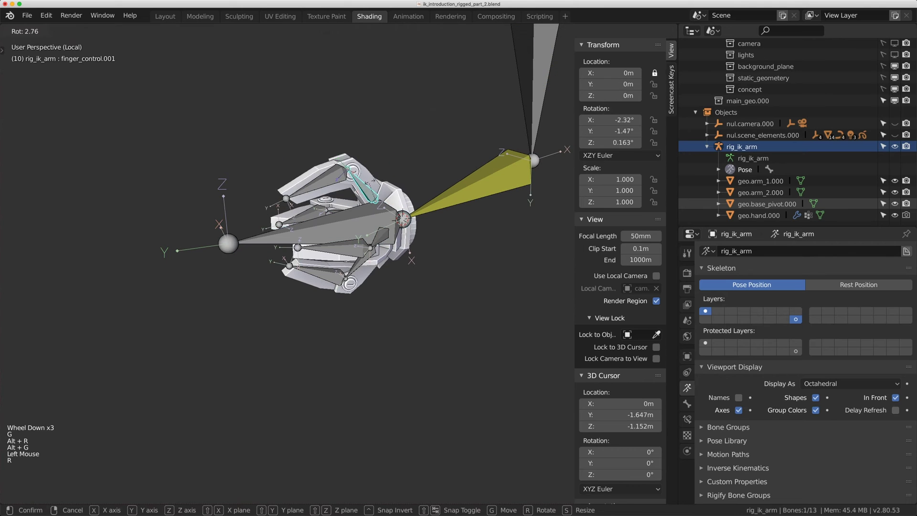
pyautogui.click(380, 170)
pyautogui.hotkey('alt', 'r')
pyautogui.hotkey('alt', 'g')
# Step: Select all the finger bones, try rotating them together about their local X axes, and cancel the rotation
pyautogui.moveTo(329, 212); pyautogui.dragTo(333, 214, button='middle')
pyautogui.keyDown('shift'); pyautogui.click(334, 214); pyautogui.keyUp('shift')
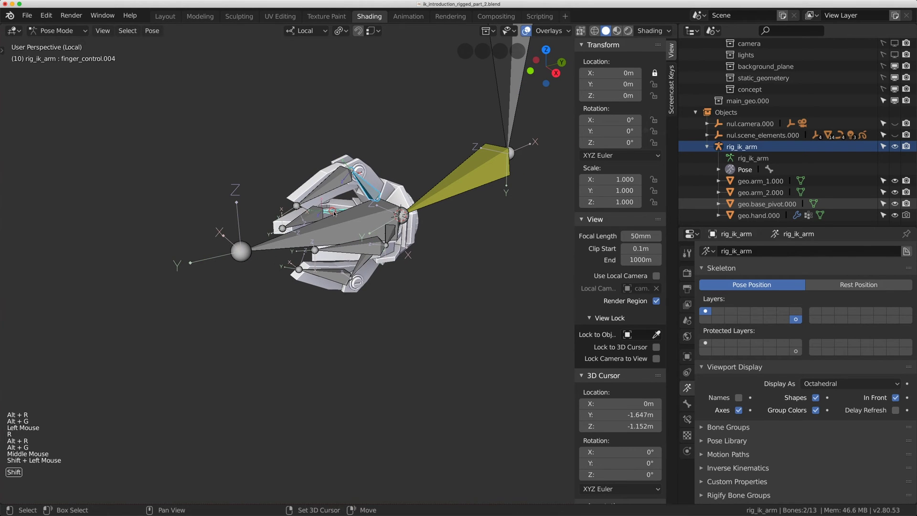
pyautogui.keyDown('shift'); pyautogui.click(392, 235); pyautogui.keyUp('shift')
pyautogui.keyDown('shift'); pyautogui.click(319, 261); pyautogui.keyUp('shift')
pyautogui.keyDown('shift'); pyautogui.click(363, 265); pyautogui.keyUp('shift')
pyautogui.keyDown('shift'); pyautogui.click(324, 274); pyautogui.keyUp('shift')
pyautogui.keyDown('shift'); pyautogui.click(333, 179); pyautogui.keyUp('shift')
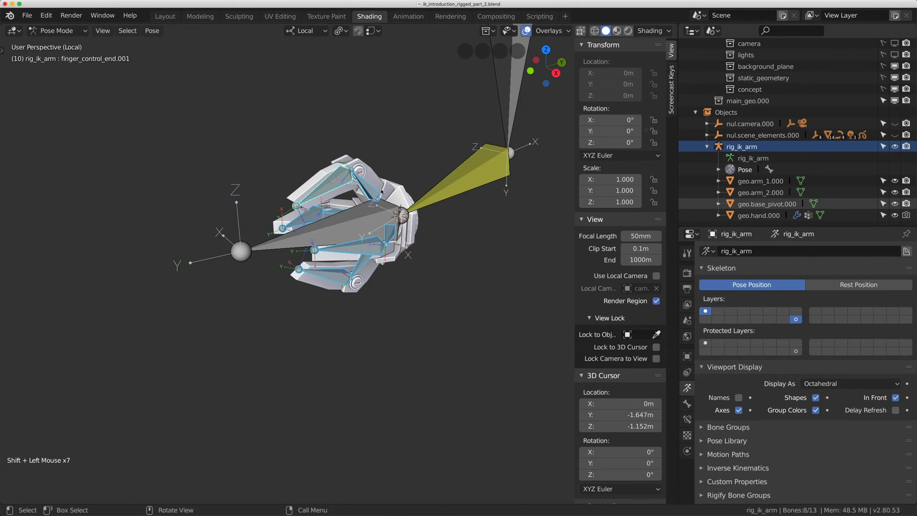
pyautogui.moveTo(381, 191); pyautogui.dragTo(367, 193, button='middle')
pyautogui.press('r')
pyautogui.press('x')
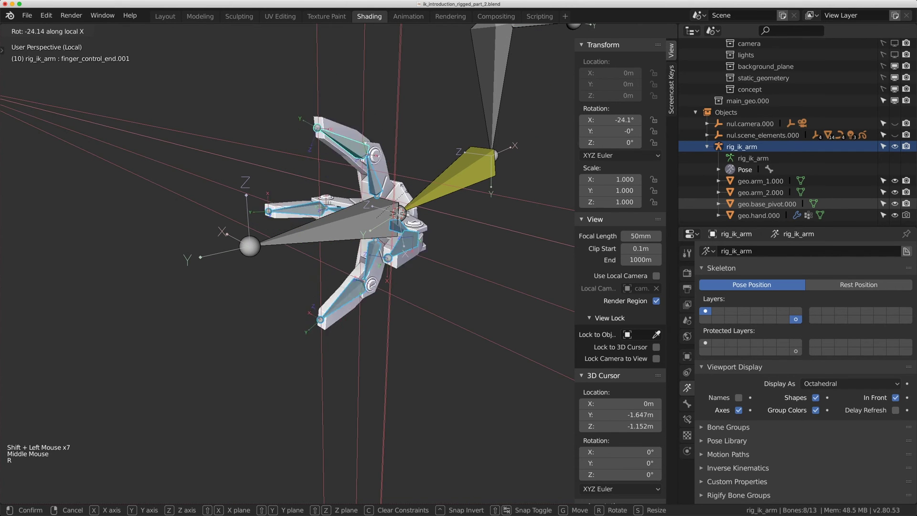
pyautogui.rightClick(403, 203)
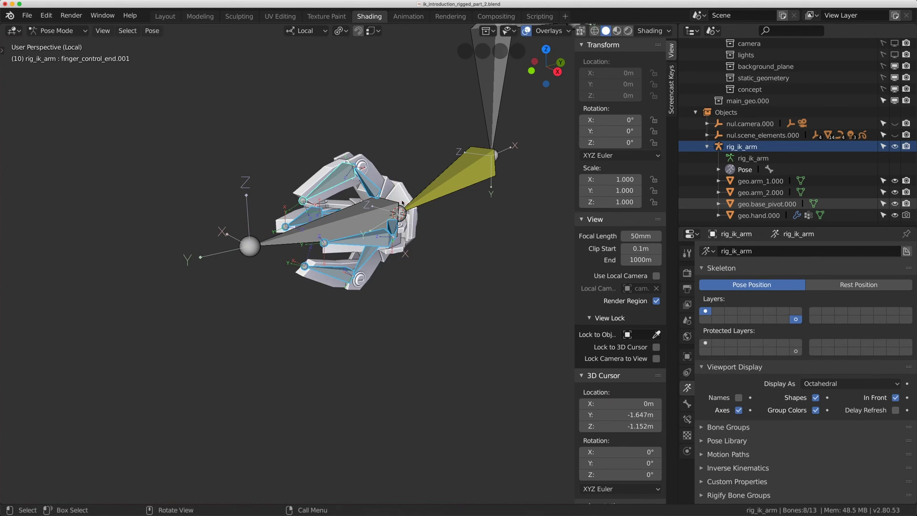
# Step: Move the ik_control bone away from the fingers as a test, and clear its rotation and location
pyautogui.moveTo(402, 203); pyautogui.dragTo(382, 198, button='middle')
pyautogui.click(377, 196)
pyautogui.press('g')
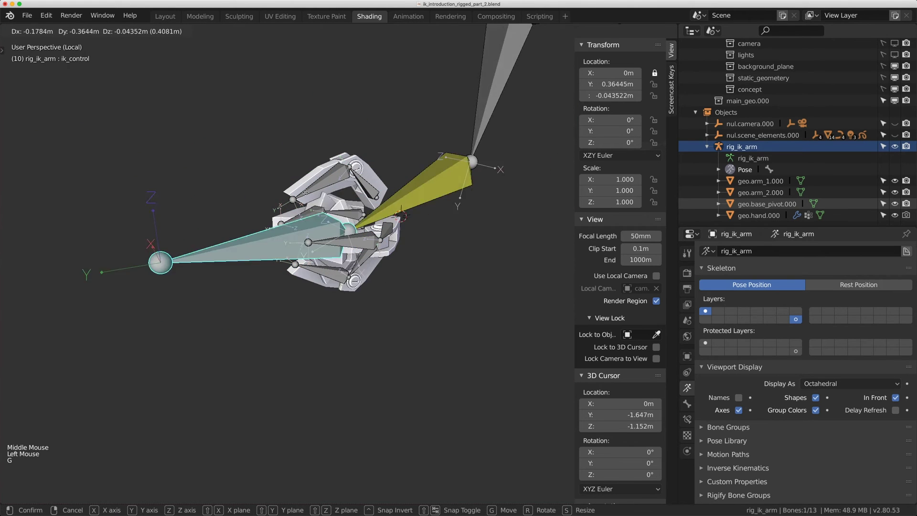
pyautogui.click(365, 138)
pyautogui.hotkey('alt', 'r')
pyautogui.hotkey('alt', 'g')
# Step: In Edit Mode, parent the four base finger bones to ik_control with Keep Offset, and return to Pose Mode
pyautogui.moveTo(384, 237)
pyautogui.mouseDown(button='middle')
pyautogui.moveTo(392, 246)
pyautogui.moveTo(377, 231)
pyautogui.mouseUp(button='middle')
pyautogui.click(377, 230)
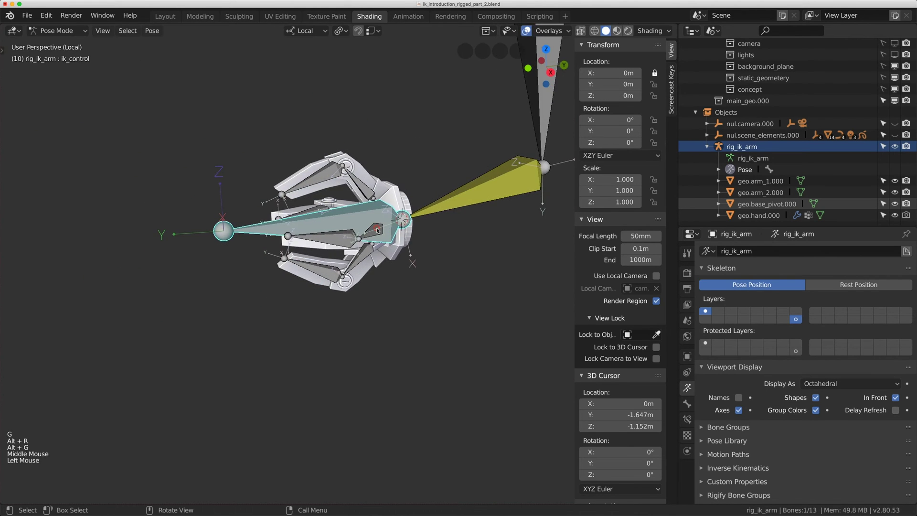
pyautogui.keyDown('shift'); pyautogui.click(368, 179); pyautogui.keyUp('shift')
pyautogui.click(375, 229)
pyautogui.keyDown('shift'); pyautogui.click(368, 188); pyautogui.keyUp('shift')
pyautogui.moveTo(368, 190); pyautogui.dragTo(358, 215, button='middle')
pyautogui.keyDown('shift'); pyautogui.click(350, 256); pyautogui.keyUp('shift')
pyautogui.moveTo(350, 255); pyautogui.dragTo(244, 205, button='middle')
pyautogui.keyDown('shift'); pyautogui.click(297, 236); pyautogui.keyUp('shift')
pyautogui.scroll(2, 233, 199)
pyautogui.keyDown('shift'); pyautogui.click(233, 199); pyautogui.keyUp('shift')
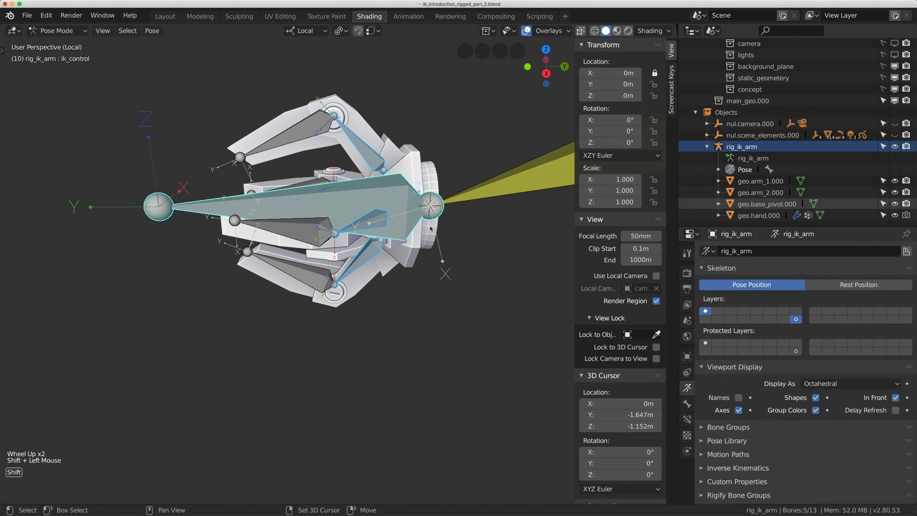
pyautogui.press('Tab')
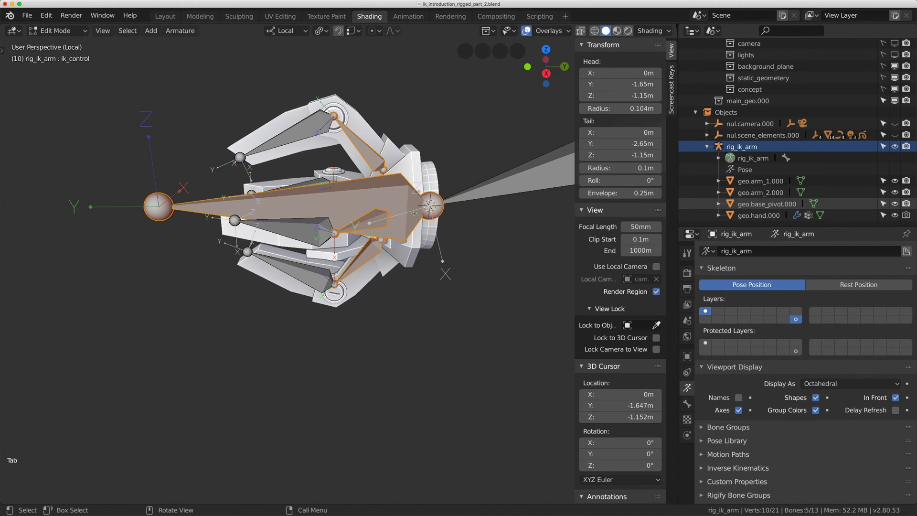
pyautogui.hotkey('ctrl', 'p')
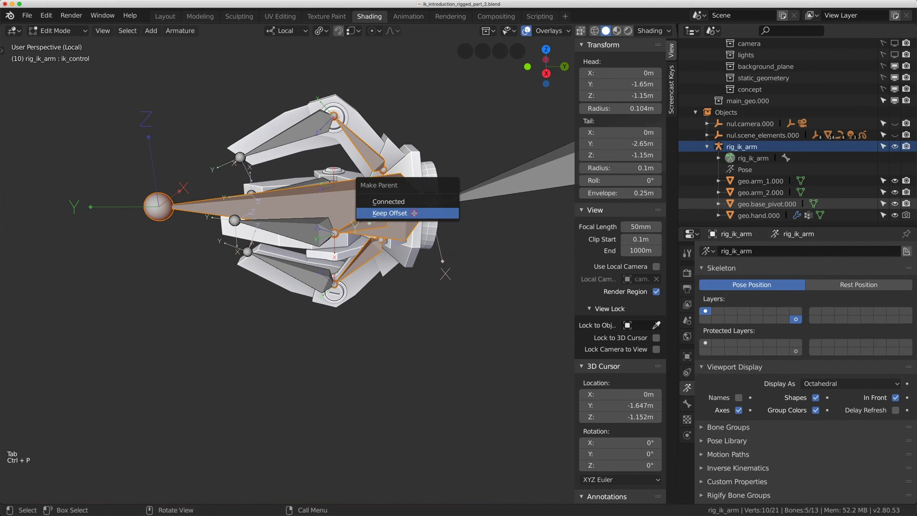
pyautogui.click(414, 213)
pyautogui.press('Tab')
# Step: Test the new finger parenting by moving only the ik_control bone, and clear its rotation and location
pyautogui.click(284, 211)
pyautogui.scroll(-4, 284, 212)
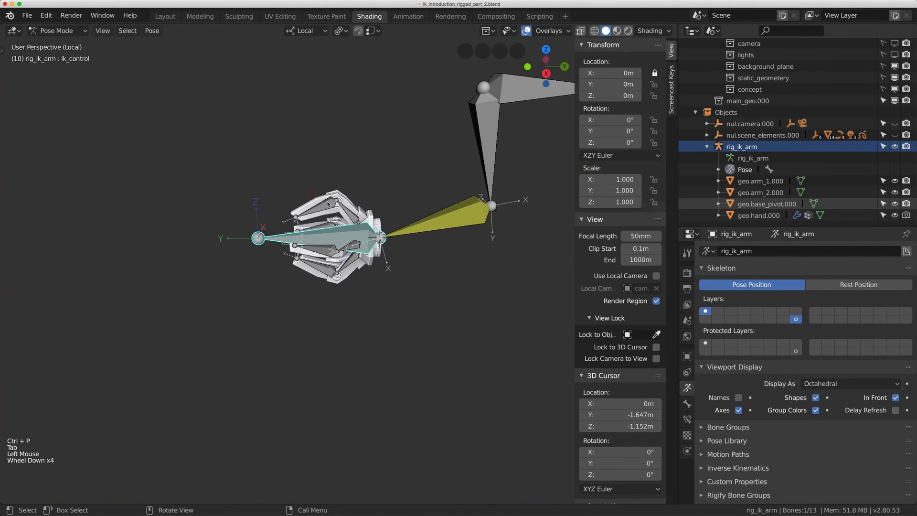
pyautogui.press('g')
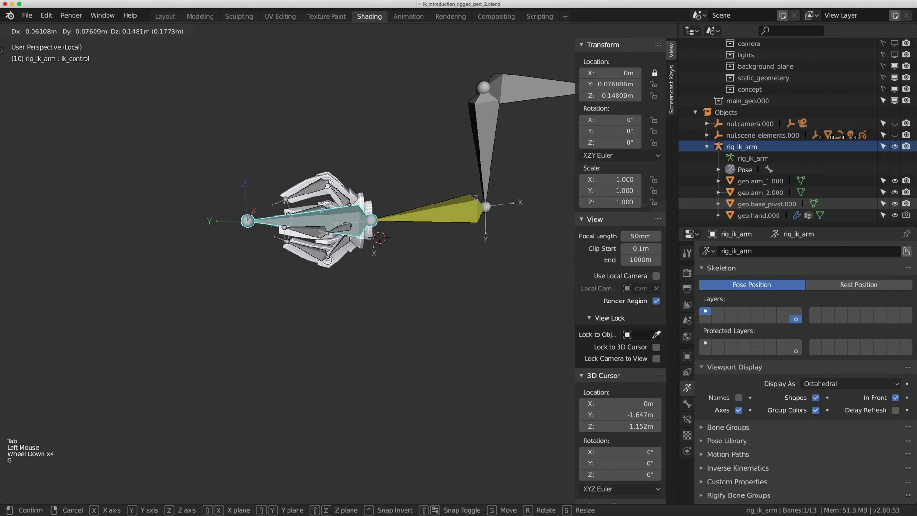
pyautogui.click(306, 196)
pyautogui.hotkey('alt', 'r')
pyautogui.hotkey('alt', 'g')
# Step: Exit Local View to show the armature together with the whole scene
pyautogui.moveTo(395, 196); pyautogui.dragTo(408, 197, button='middle')
pyautogui.scroll(-1, 325, 155)
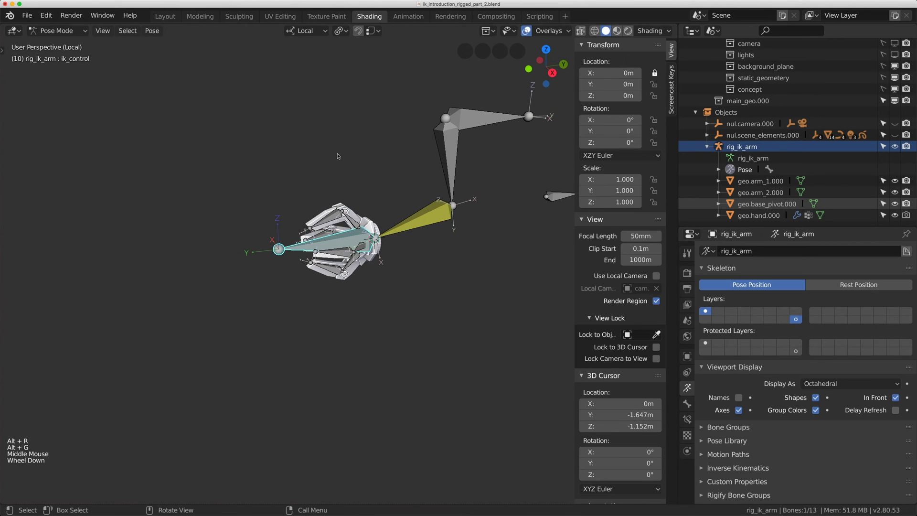
pyautogui.click(102, 31)
pyautogui.moveTo(139, 108)
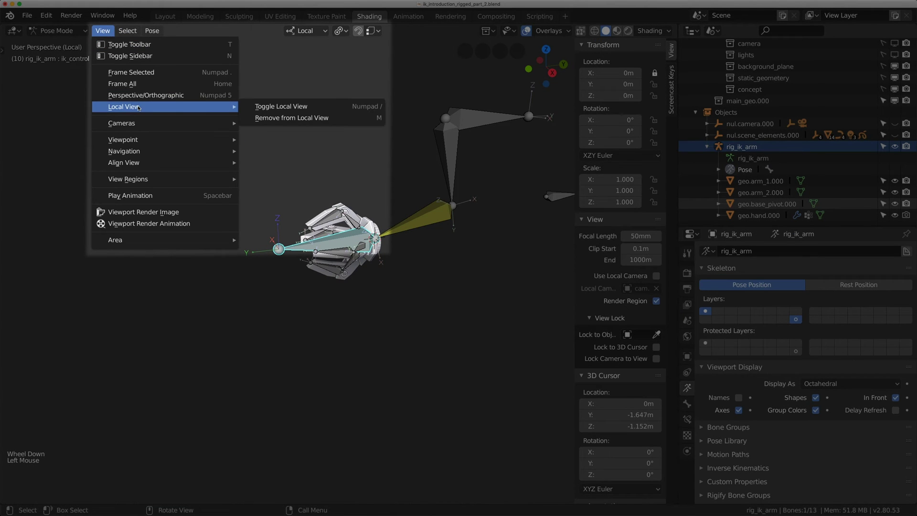
pyautogui.click(280, 111)
# Step: Move the ik_control bone to test the complete robot arm, and clear its rotation and location
pyautogui.scroll(2, 377, 268)
pyautogui.scroll(-2, 378, 268)
pyautogui.scroll(1, 377, 267)
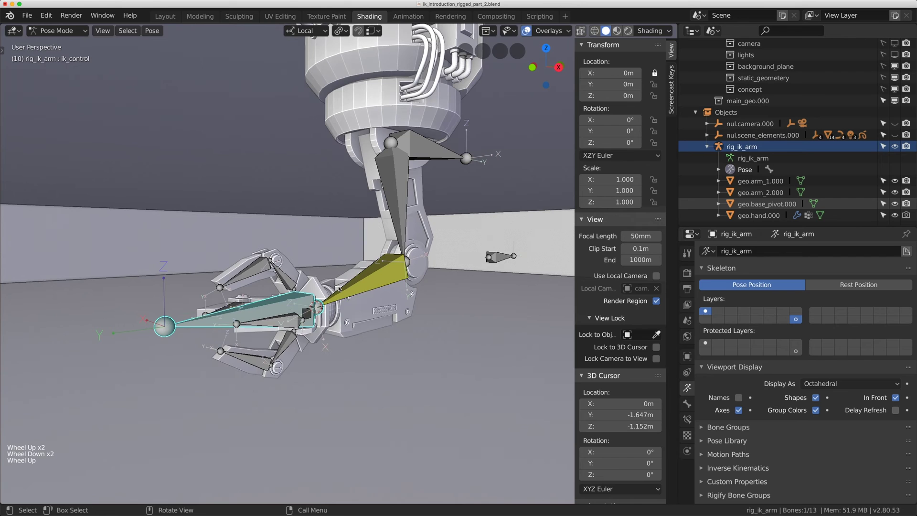
pyautogui.press('g')
pyautogui.click(399, 258)
pyautogui.hotkey('alt', 'r')
pyautogui.hotkey('alt', 'g')
# Step: Select the two IK arm bones between the base and the hand, and add two bone groups to the armature
pyautogui.click(385, 288)
pyautogui.keyDown('shift'); pyautogui.click(399, 253); pyautogui.keyUp('shift')
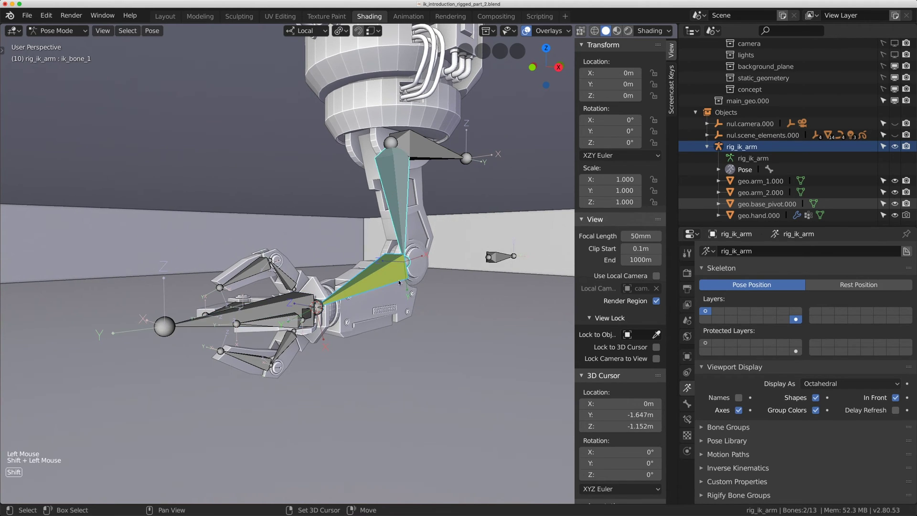
pyautogui.click(743, 433)
pyautogui.click(907, 444)
pyautogui.click(907, 444)
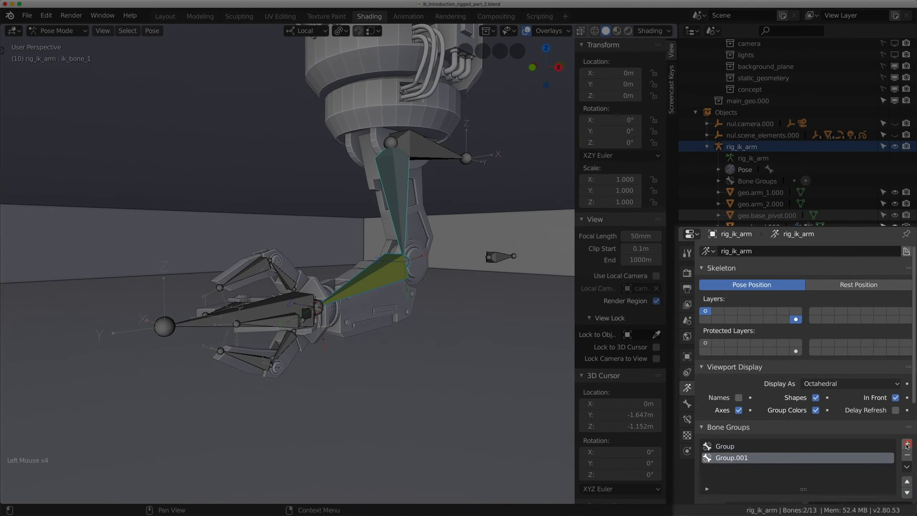
# Step: Rename the first bone group as ik and the second as controls
pyautogui.scroll(-5, 735, 382)
pyautogui.doubleClick(727, 377)
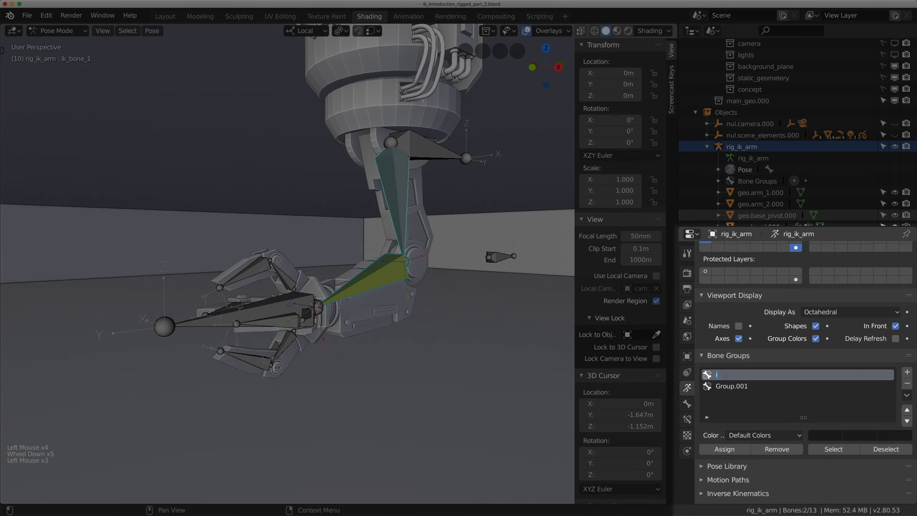
pyautogui.scroll(-2, 726, 378)
pyautogui.doubleClick(737, 358)
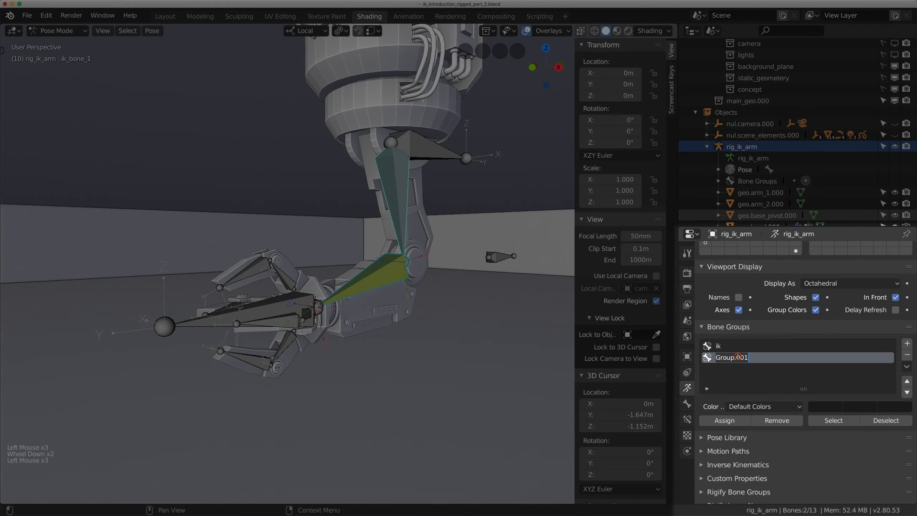
pyautogui.write('cont')
pyautogui.click(739, 358)
pyautogui.scroll(1, 738, 358)
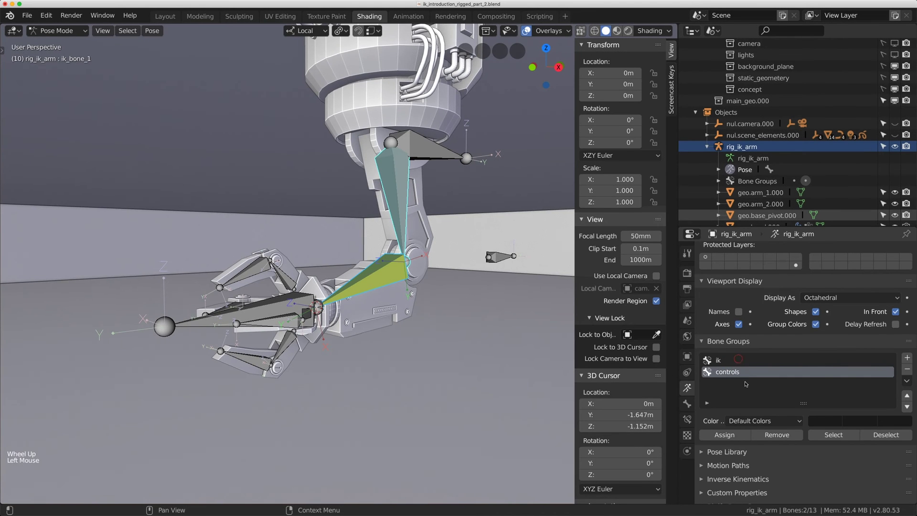
# Step: Set the ik bone group's color set to 04 - Theme Color Set
pyautogui.click(746, 380)
pyautogui.click(763, 420)
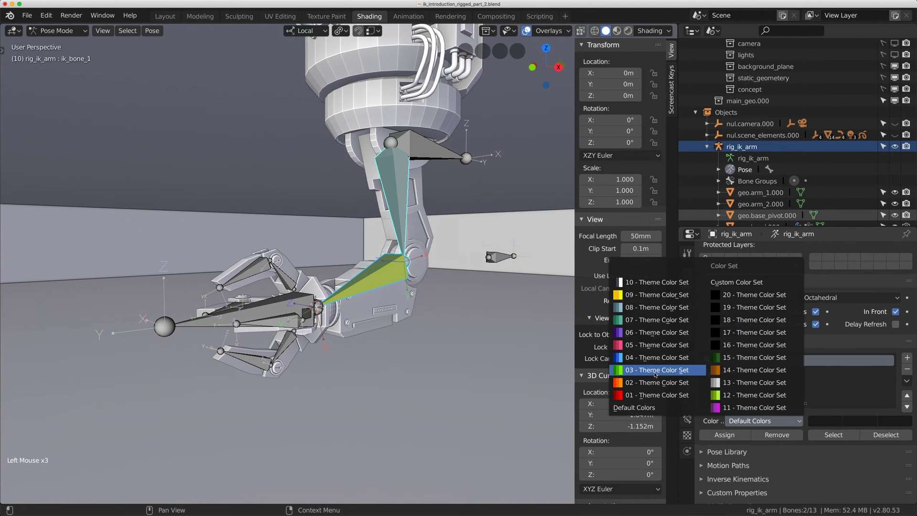
pyautogui.click(659, 358)
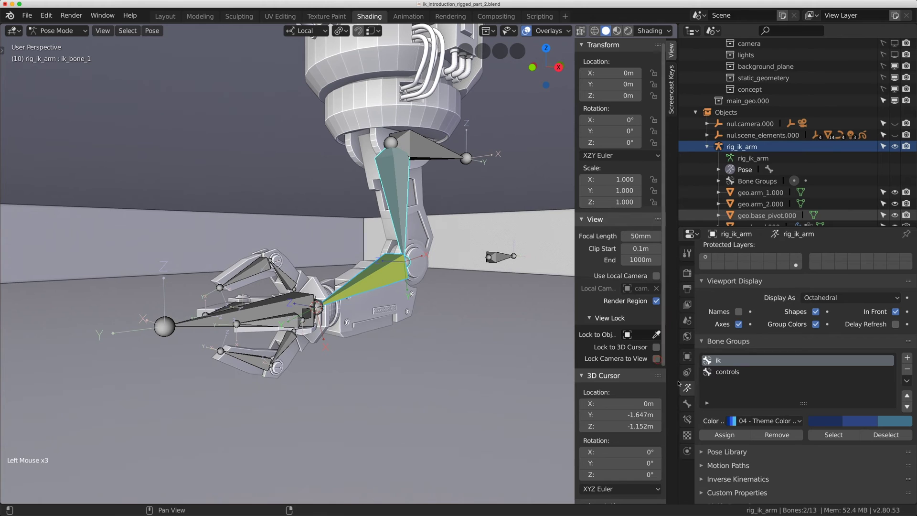
# Step: Assign the two selected arm bones to the ik bone group and move them to the last bone layer
pyautogui.click(724, 435)
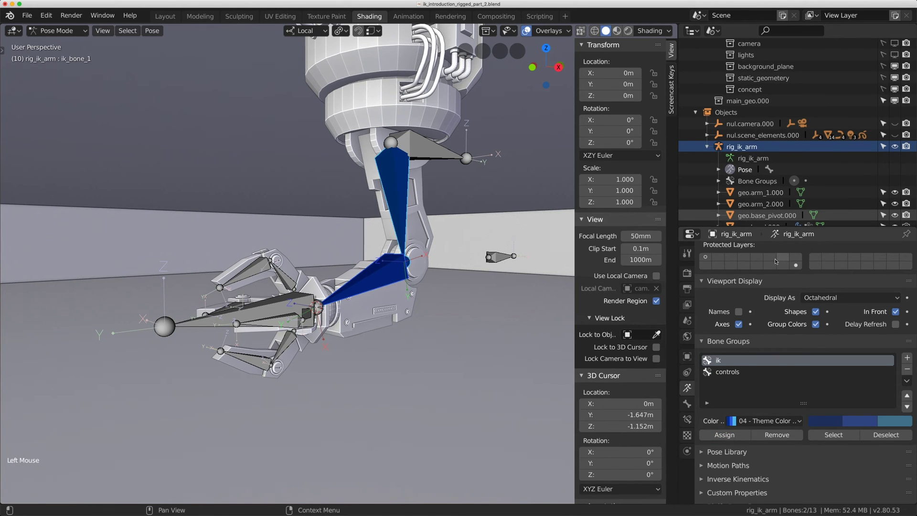
pyautogui.press('m')
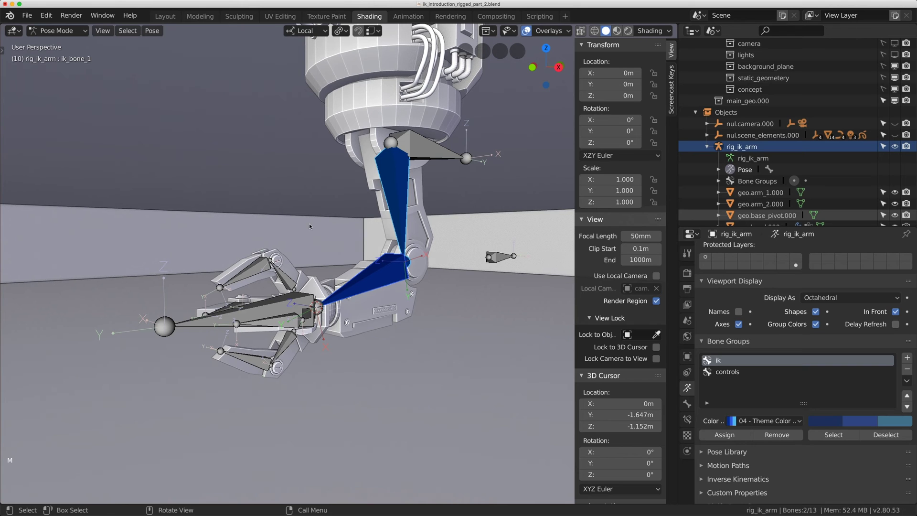
pyautogui.press('m')
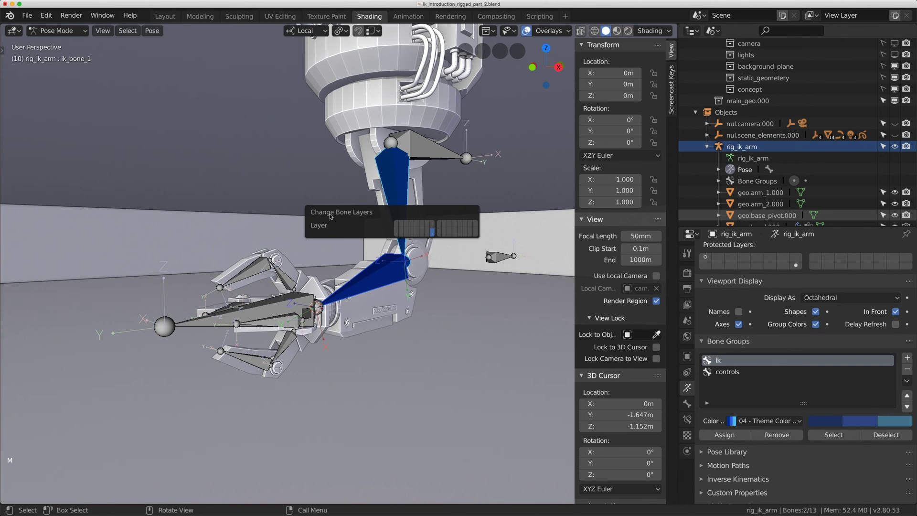
pyautogui.click(476, 233)
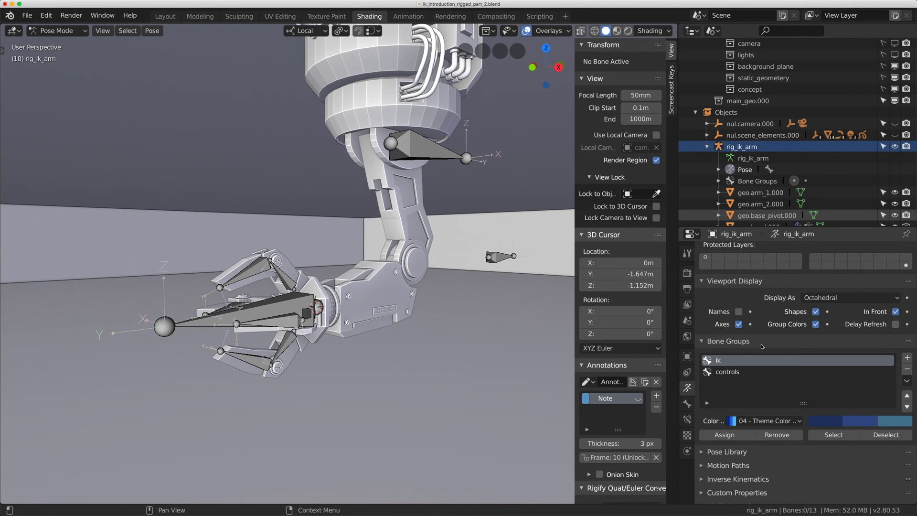
# Step: Assign all remaining visible bones to the controls bone group and set its color set to 01 - Theme Color Set
pyautogui.click(734, 371)
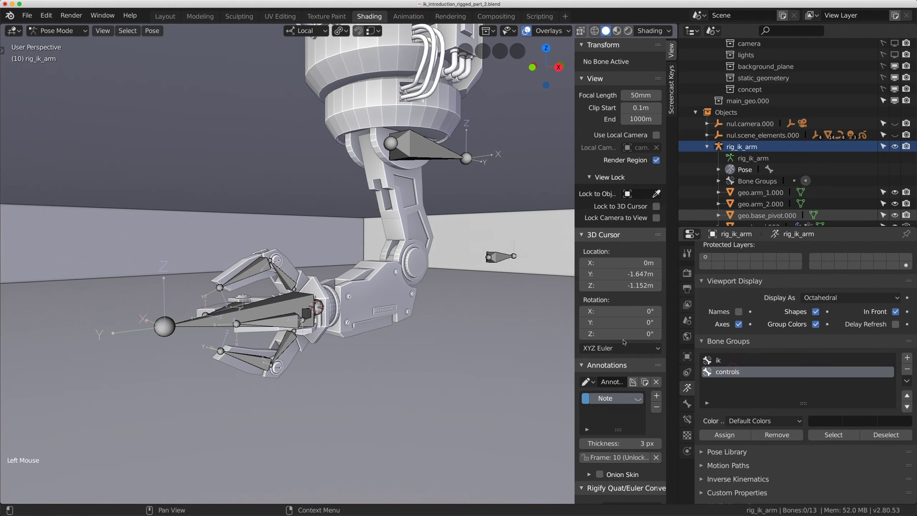
pyautogui.scroll(-1, 341, 273)
pyautogui.press('a')
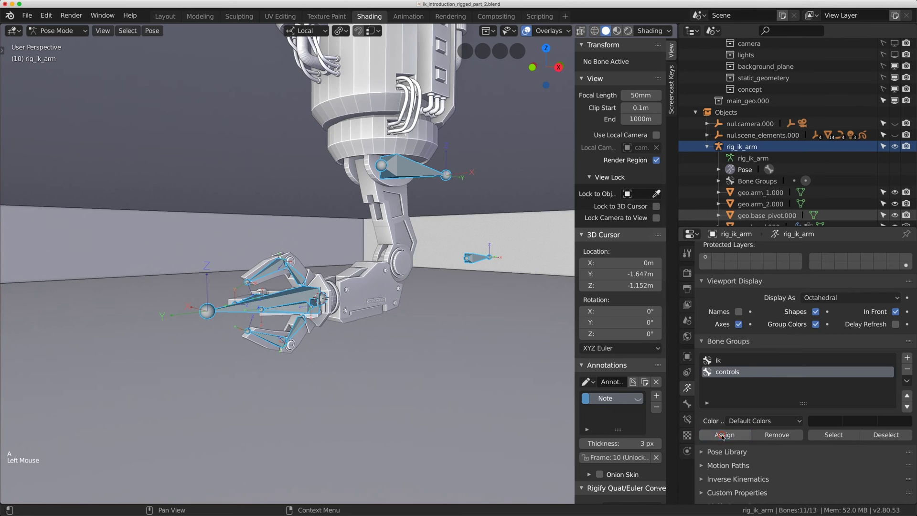
pyautogui.click(764, 420)
pyautogui.click(640, 394)
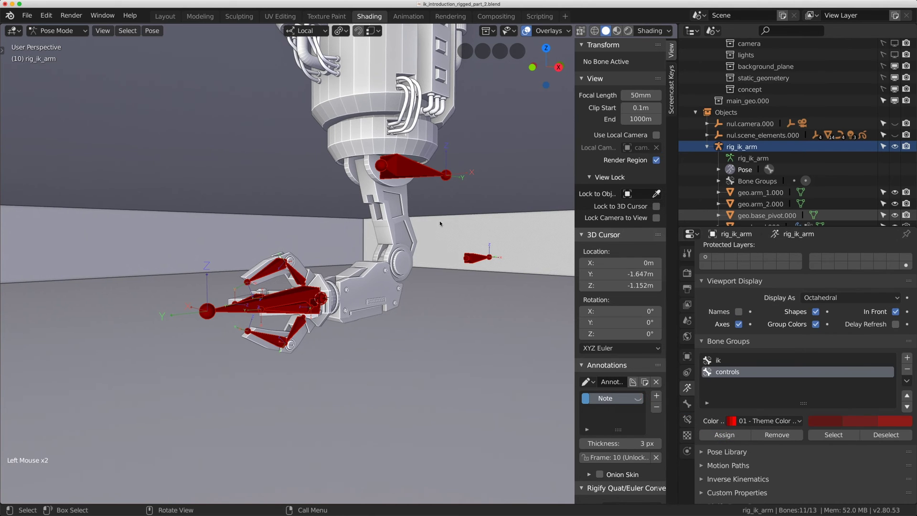
# Step: Select the control_base bone and turn off the armature's axes display
pyautogui.click(420, 174)
pyautogui.scroll(-2, 420, 175)
pyautogui.keyDown('shift'); pyautogui.moveTo(420, 175); pyautogui.dragTo(411, 184, button='middle'); pyautogui.keyUp('shift')
pyautogui.moveTo(412, 184); pyautogui.dragTo(389, 198, button='middle')
pyautogui.scroll(1, 390, 198)
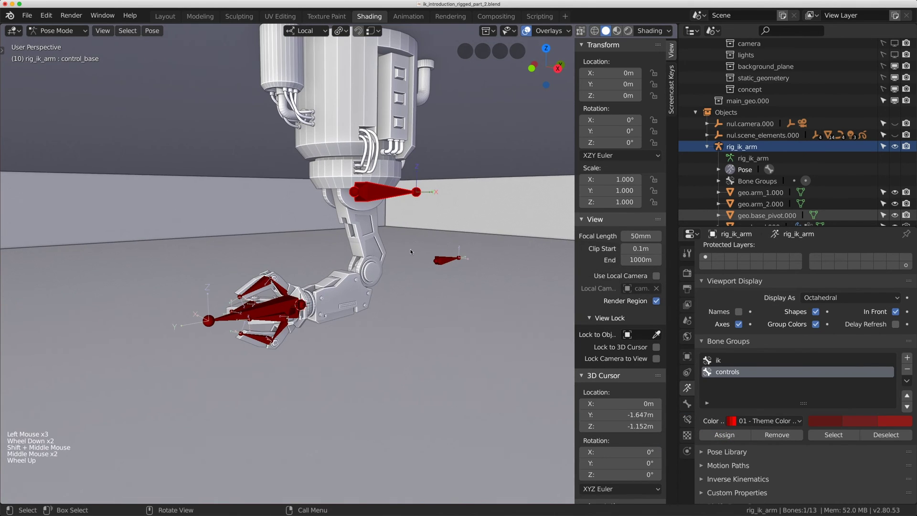
pyautogui.scroll(6, 742, 329)
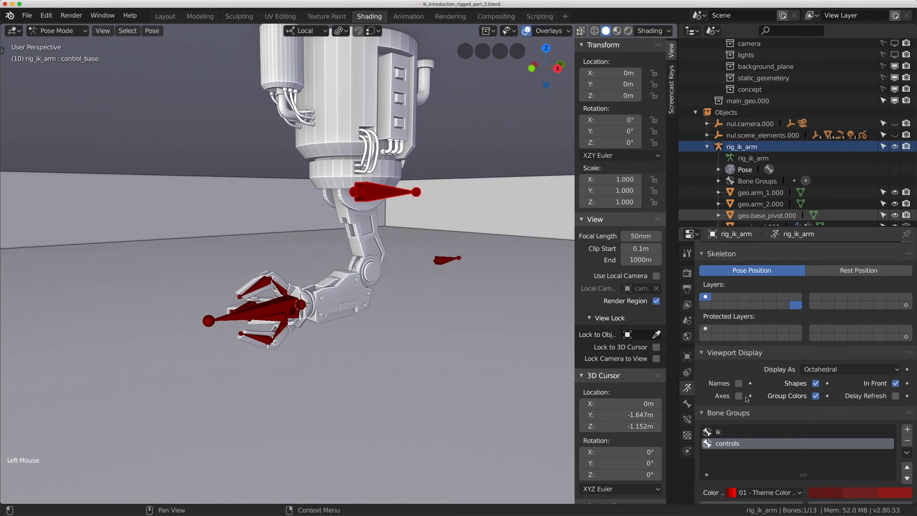
# Step: Toggle the armature's In Front display off and back on to compare how the bones are drawn
pyautogui.click(896, 383)
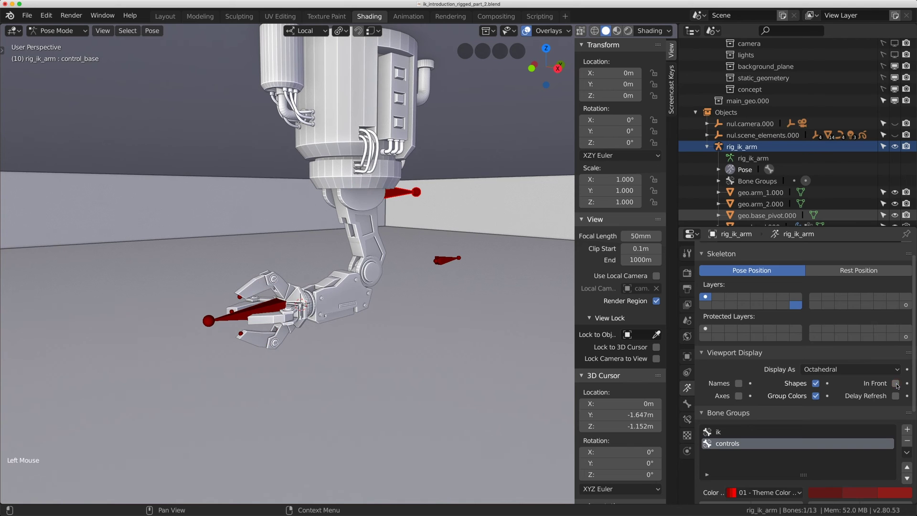
pyautogui.click(895, 383)
pyautogui.click(896, 383)
pyautogui.click(896, 384)
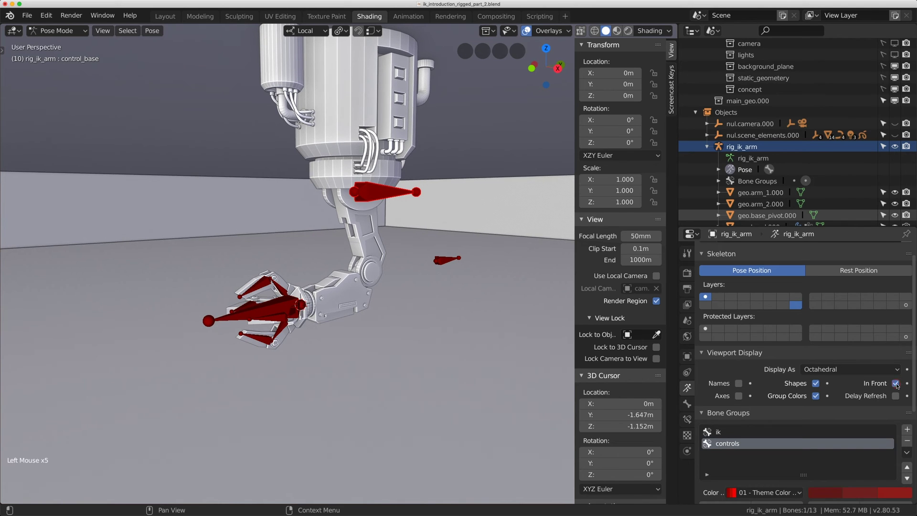
# Step: Reset the 3D cursor to the world origin
pyautogui.keyDown('shift'); pyautogui.moveTo(336, 295); pyautogui.dragTo(378, 273, button='middle'); pyautogui.keyUp('shift')
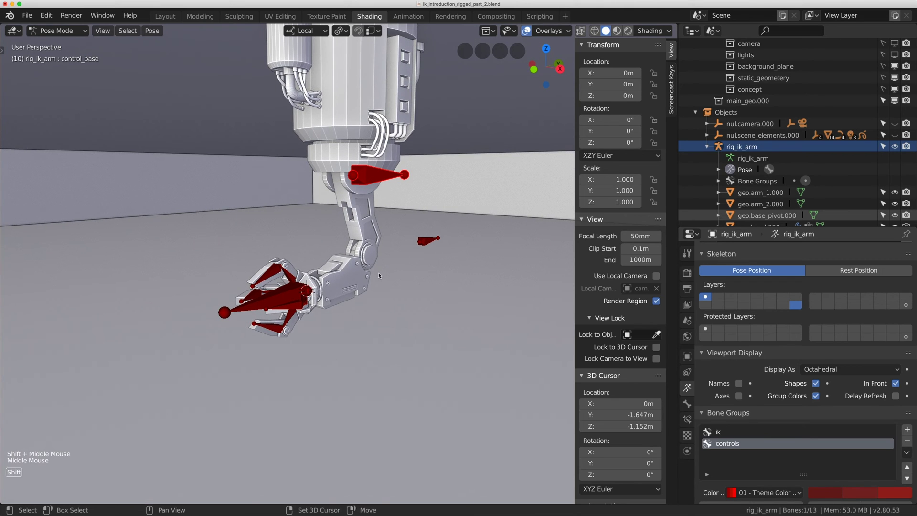
pyautogui.hotkey('shift', 'c')
pyautogui.scroll(20, 404, 273)
pyautogui.scroll(-5, 400, 264)
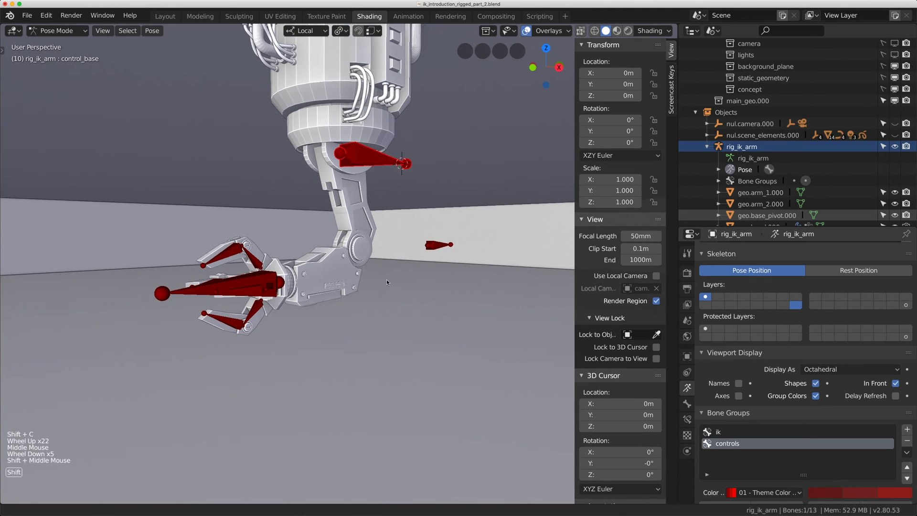
pyautogui.keyDown('shift'); pyautogui.moveTo(386, 279); pyautogui.dragTo(387, 279, button='middle'); pyautogui.keyUp('shift')
pyautogui.moveTo(387, 279); pyautogui.dragTo(388, 281, button='middle')
# Step: Add a 32-vertex mesh circle of 1 m radius in Object Mode and move it about 0.44, 0.66, -1.44 m, clear of the arm
pyautogui.hotkey('ctrl', 'Tab')
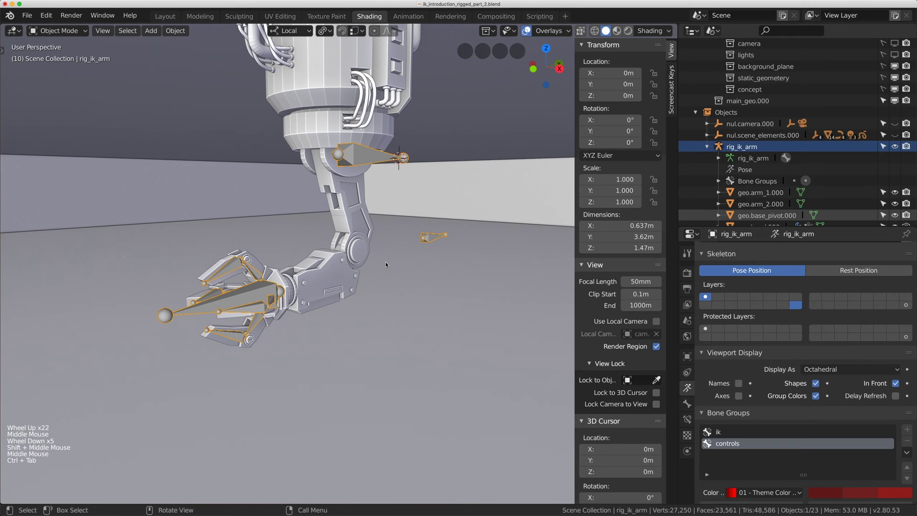
pyautogui.press('shift')
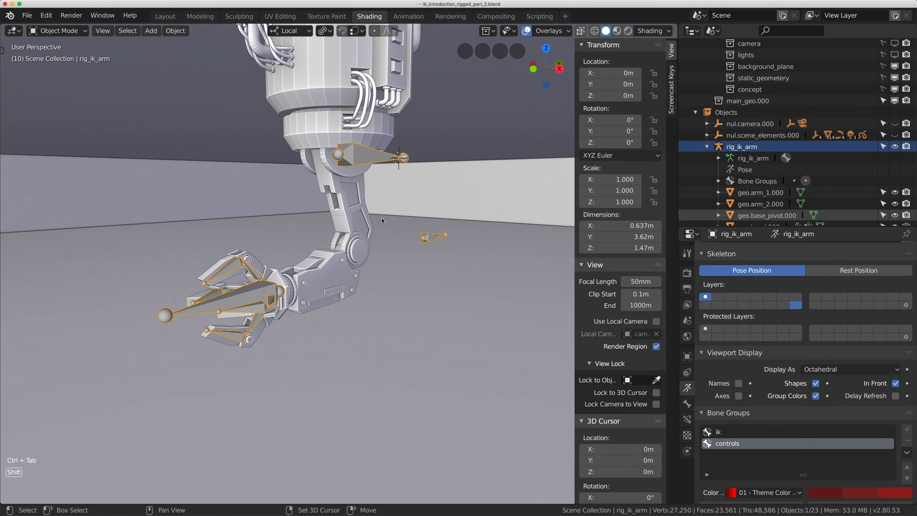
pyautogui.hotkey('shift', 'a')
pyautogui.click(446, 242)
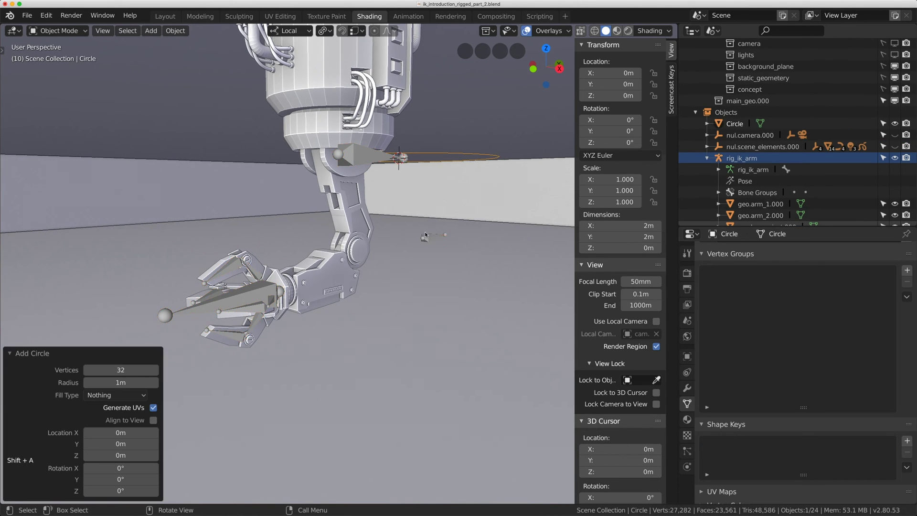
pyautogui.moveTo(447, 241); pyautogui.dragTo(431, 180, button='middle')
pyautogui.scroll(-2, 431, 181)
pyautogui.press('g')
pyautogui.click(497, 313)
pyautogui.keyDown('shift'); pyautogui.moveTo(497, 314); pyautogui.dragTo(436, 270, button='middle'); pyautogui.keyUp('shift')
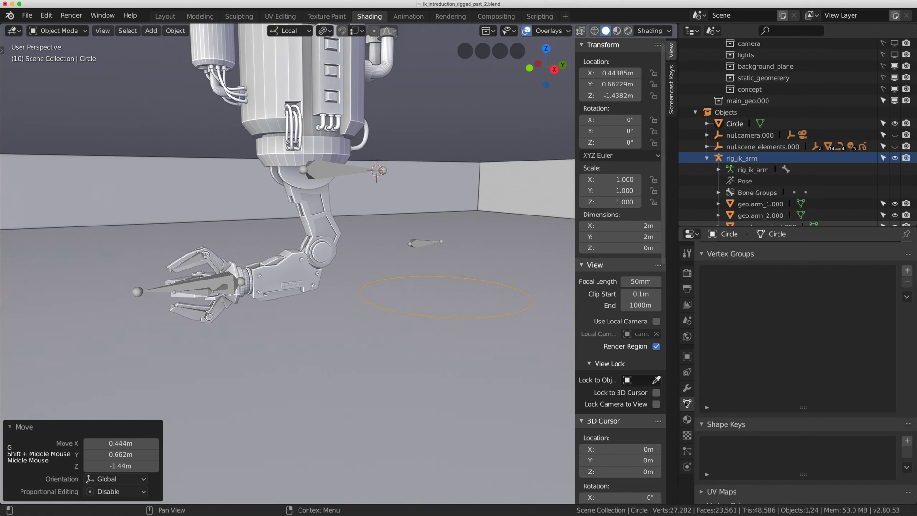
# Step: Rename the circle object as shape_rig and copy its name
pyautogui.click(686, 357)
pyautogui.doubleClick(748, 249)
pyautogui.write('shape_rig')
pyautogui.press('Return')
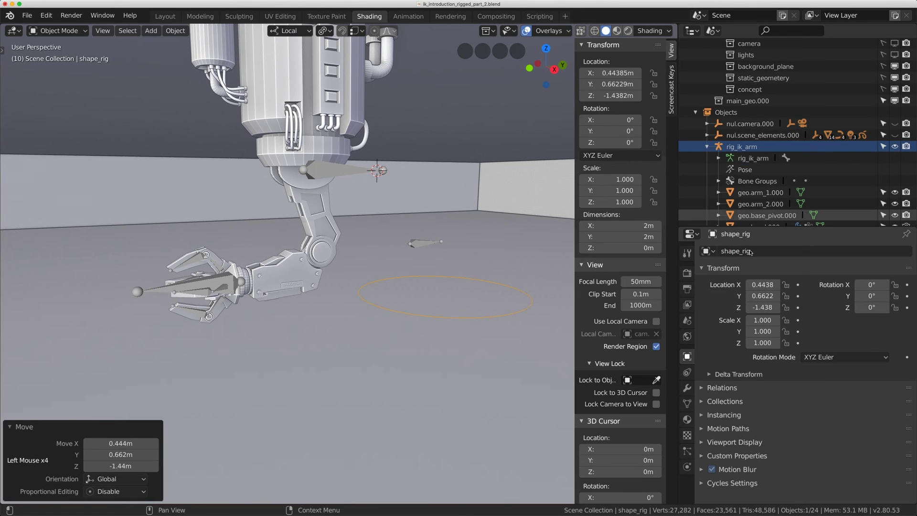
pyautogui.click(737, 251)
pyautogui.press('super')
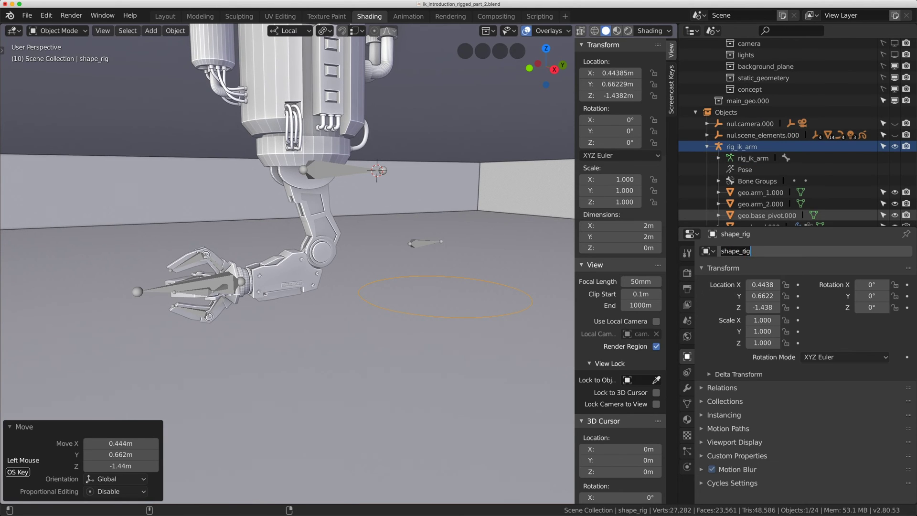
# Step: Select the control_base bone in the armature's Pose Mode and set its custom display object to shape_rig
pyautogui.click(351, 171)
pyautogui.hotkey('ctrl', 'Tab')
pyautogui.click(339, 168)
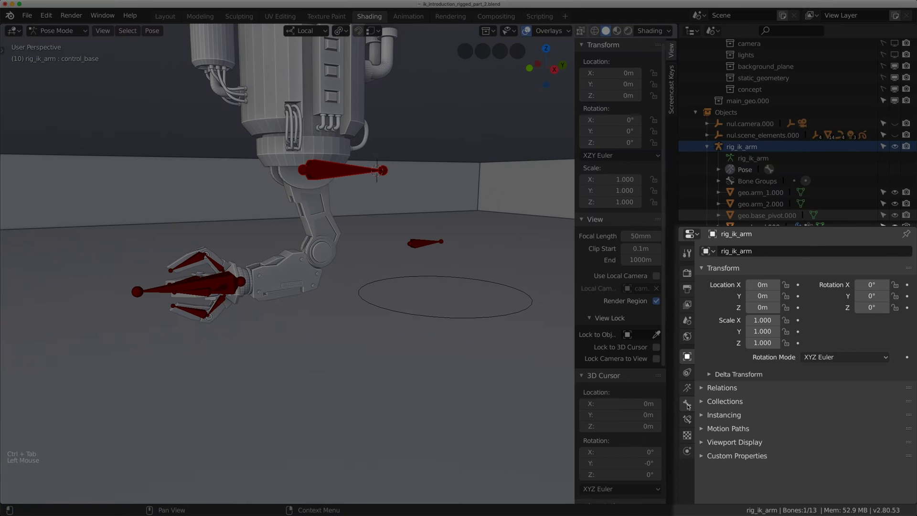
pyautogui.click(688, 404)
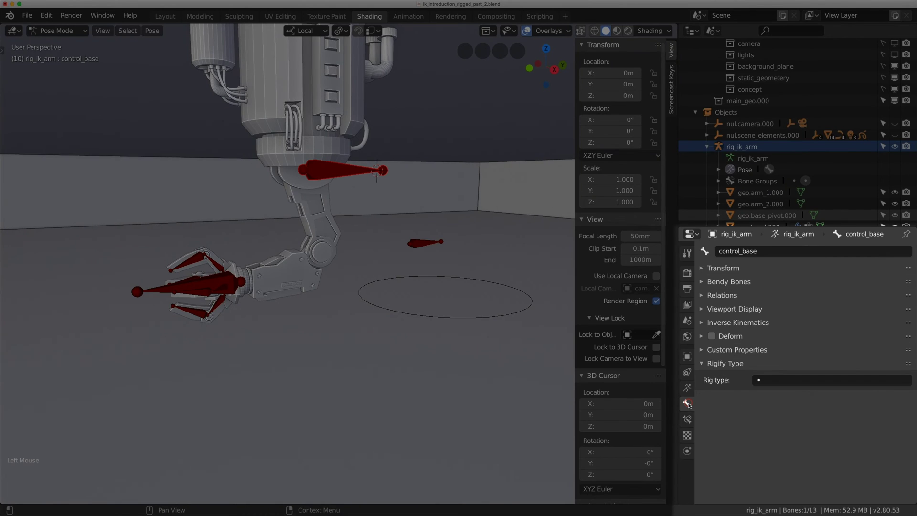
pyautogui.click(725, 309)
pyautogui.click(828, 351)
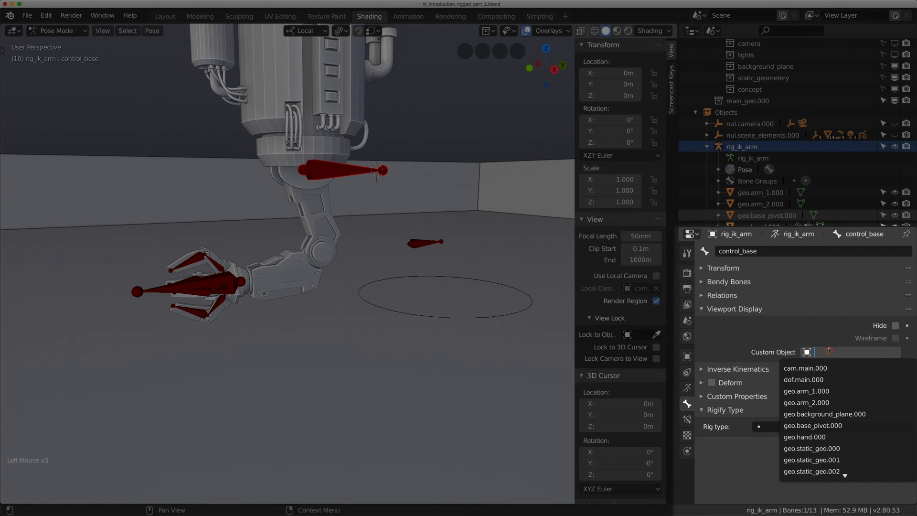
pyautogui.write('shape_rig')
pyautogui.press('Return')
# Step: Set the scale of control_base's custom shape to 0.510 so the ring fits around the arm's base
pyautogui.moveTo(243, 191)
pyautogui.mouseDown(button='middle')
pyautogui.moveTo(256, 221)
pyautogui.moveTo(352, 182)
pyautogui.mouseUp(button='middle')
pyautogui.click(352, 186)
pyautogui.click(859, 377)
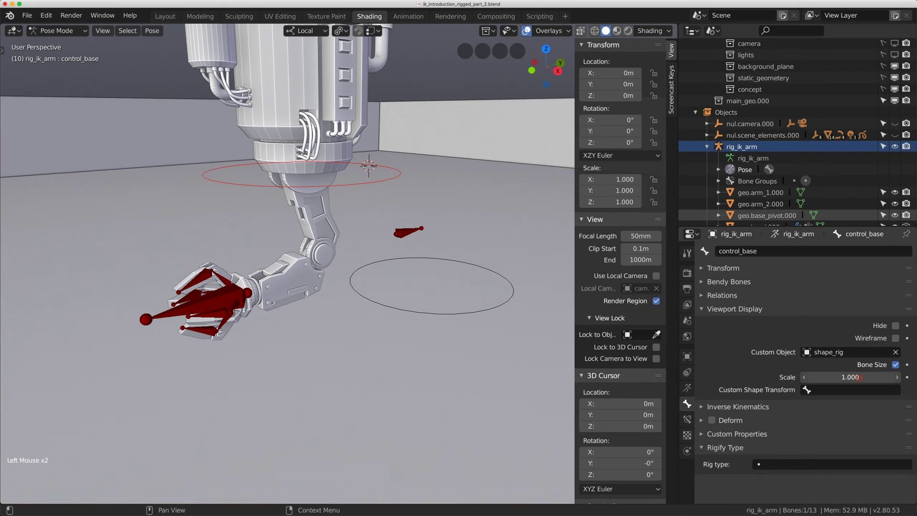
pyautogui.moveTo(850, 377); pyautogui.dragTo(831, 377)
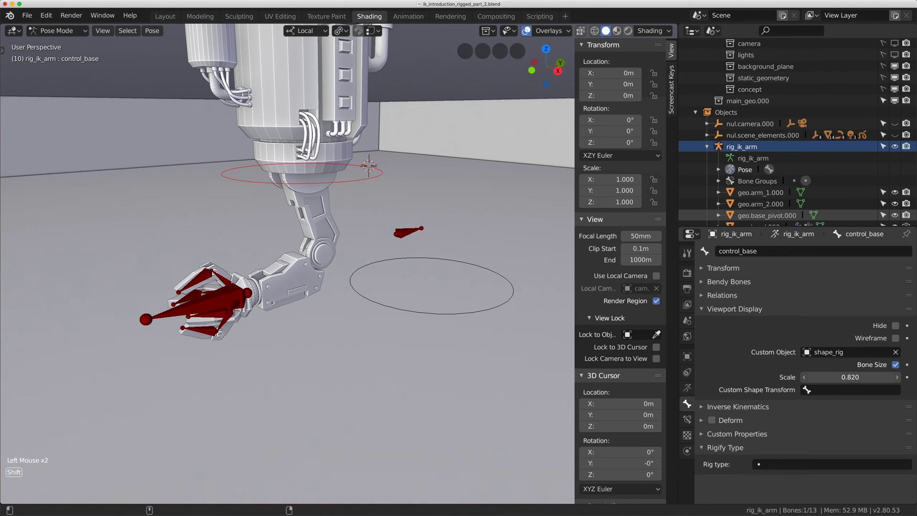
pyautogui.moveTo(850, 376)
pyautogui.mouseDown()
pyautogui.moveTo(878, 377)
pyautogui.moveTo(832, 377)
pyautogui.mouseUp()
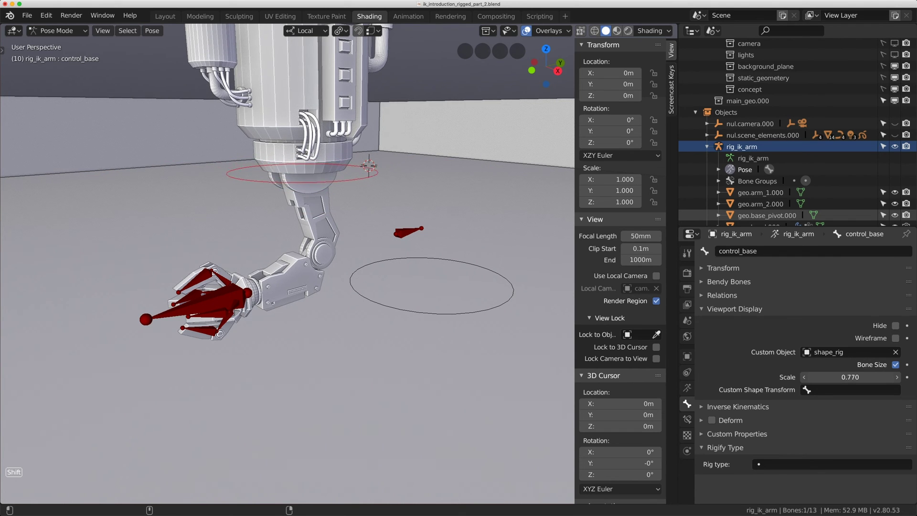
pyautogui.moveTo(403, 232); pyautogui.dragTo(412, 239, button='middle')
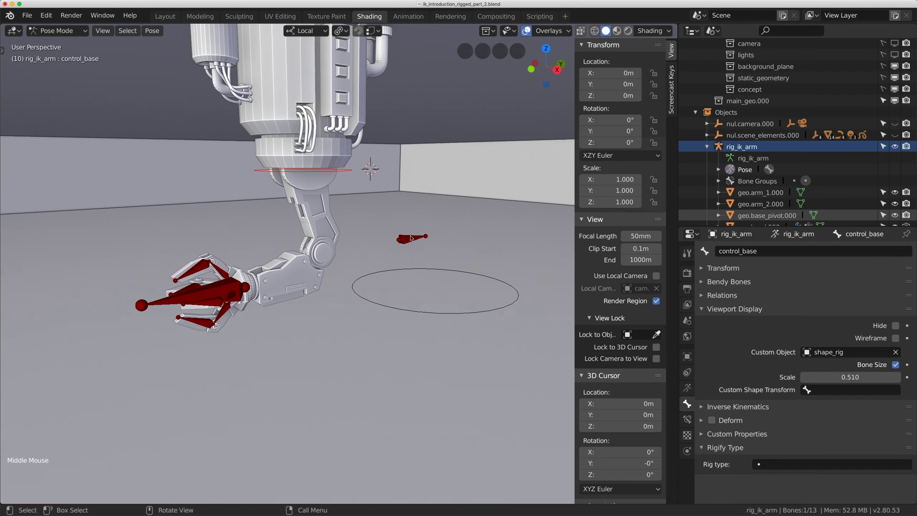
# Step: Select the pole_vector bone and set its custom display object to shape_rig
pyautogui.click(406, 240)
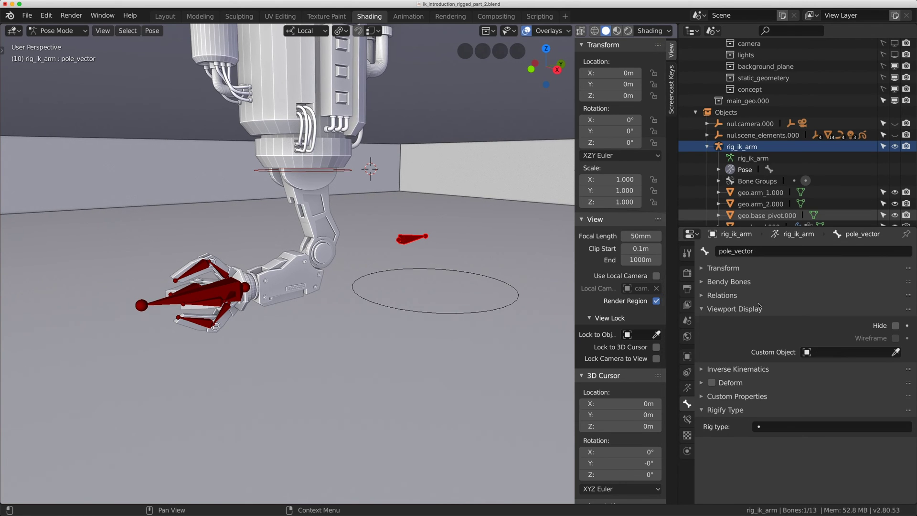
pyautogui.click(828, 352)
pyautogui.write('shape_rig')
pyautogui.click(812, 368)
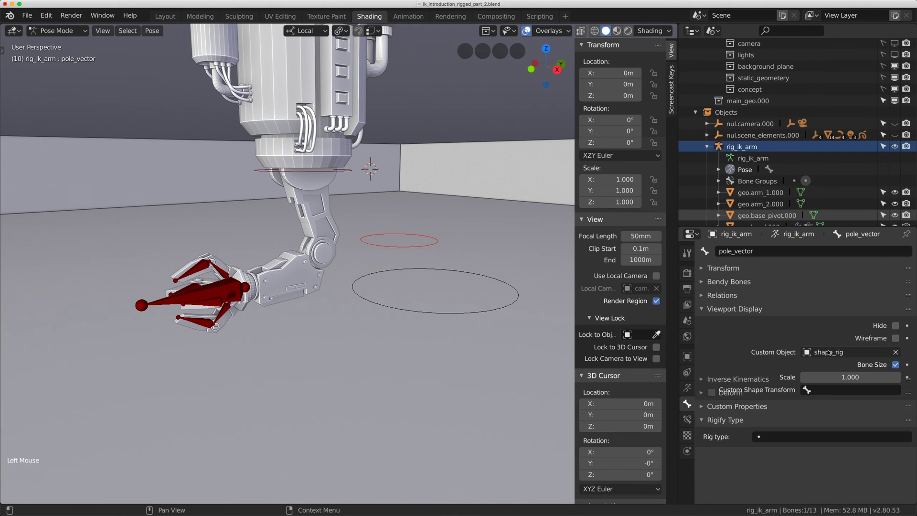
# Step: Move the pole_vector bone to test its new shape, and clear its rotation and location
pyautogui.moveTo(351, 287); pyautogui.dragTo(429, 260, button='middle')
pyautogui.scroll(2, 349, 268)
pyautogui.click(415, 248)
pyautogui.press('g')
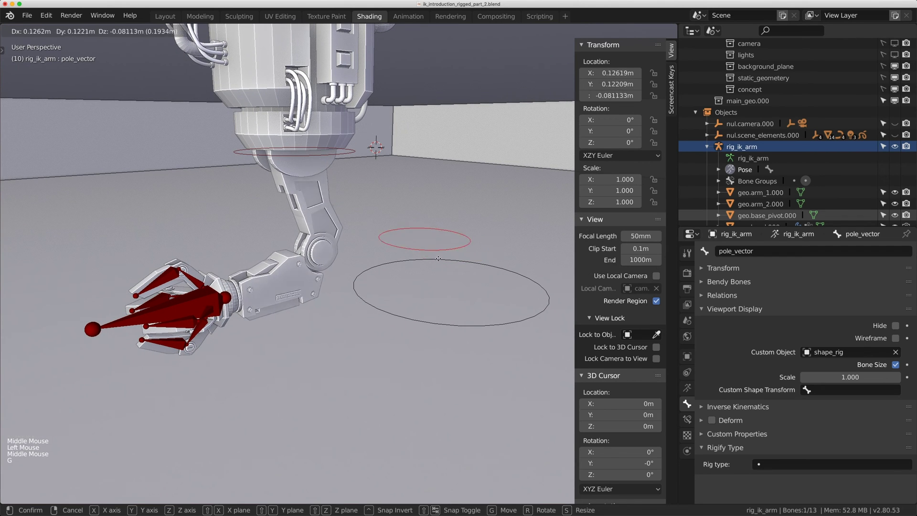
pyautogui.click(422, 252)
pyautogui.hotkey('alt', 'r')
pyautogui.hotkey('alt', 'g')
# Step: Move the shape_rig circle in Object Mode by about 0.14, 0.04, -0.28 m and duplicate it in place
pyautogui.click(462, 259)
pyautogui.click(464, 260)
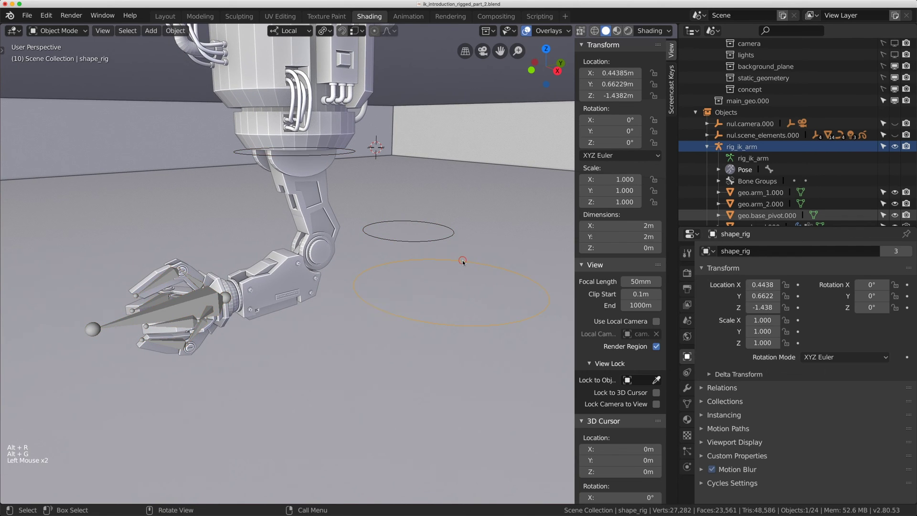
pyautogui.press('g')
pyautogui.click(447, 337)
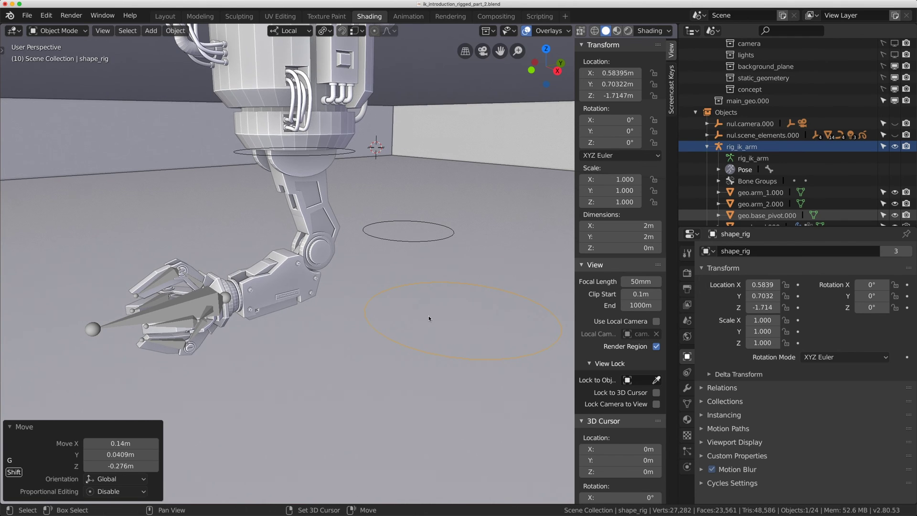
pyautogui.hotkey('shift', 'd')
pyautogui.rightClick(429, 317)
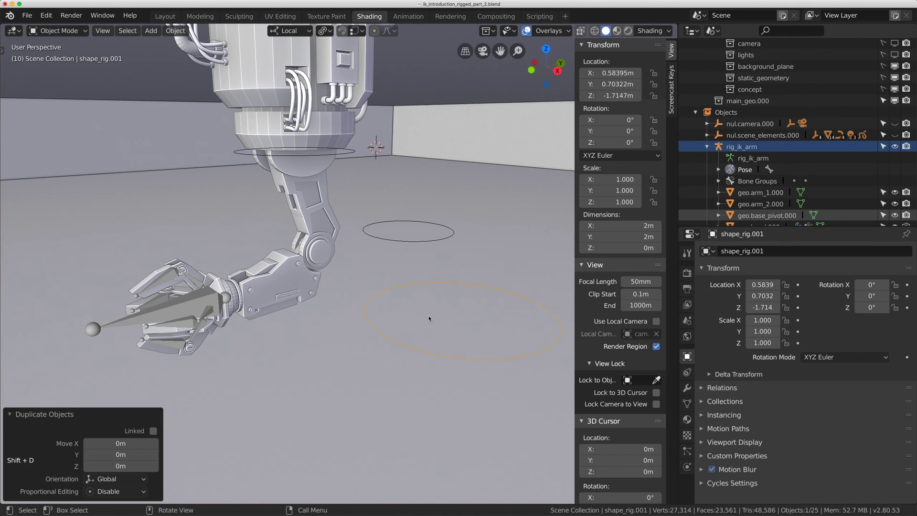
# Step: Rotate the duplicated circle's mesh 90° about its local X axis in Edit Mode, using Median Point as the pivot
pyautogui.press('Tab')
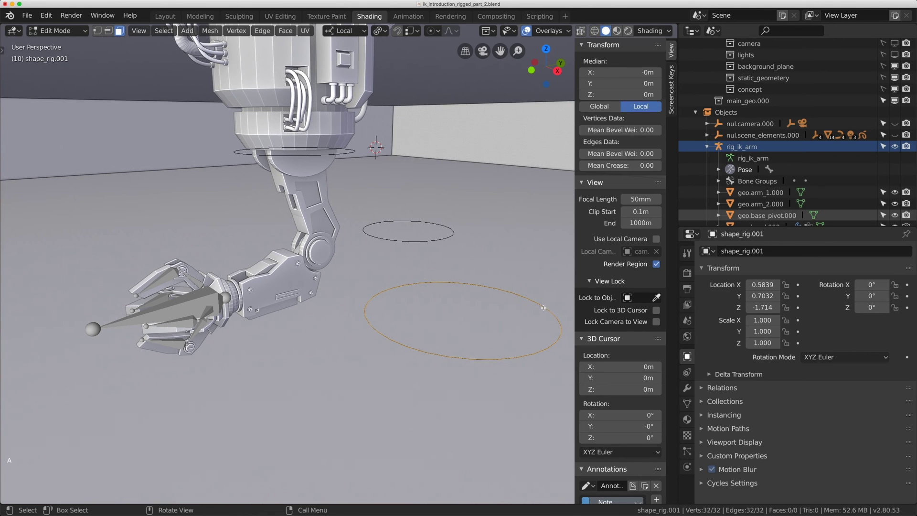
pyautogui.click(385, 32)
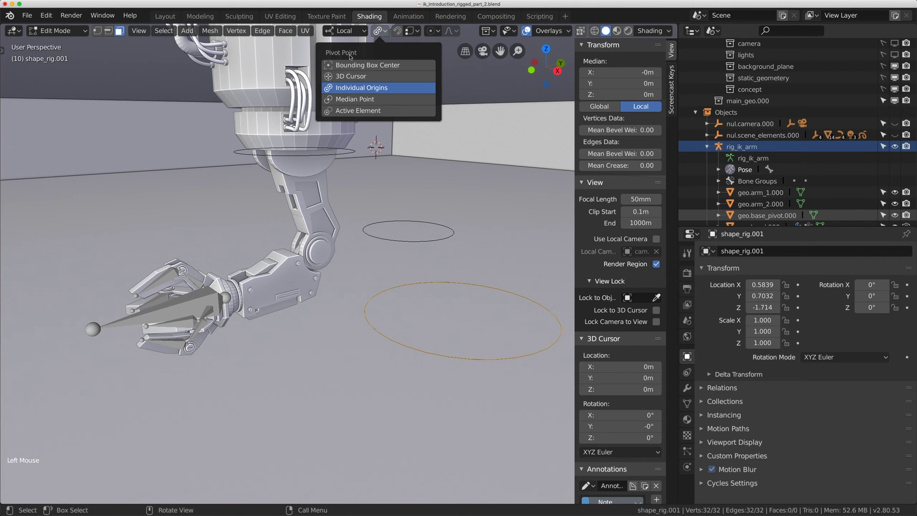
pyautogui.click(357, 99)
pyautogui.press('r')
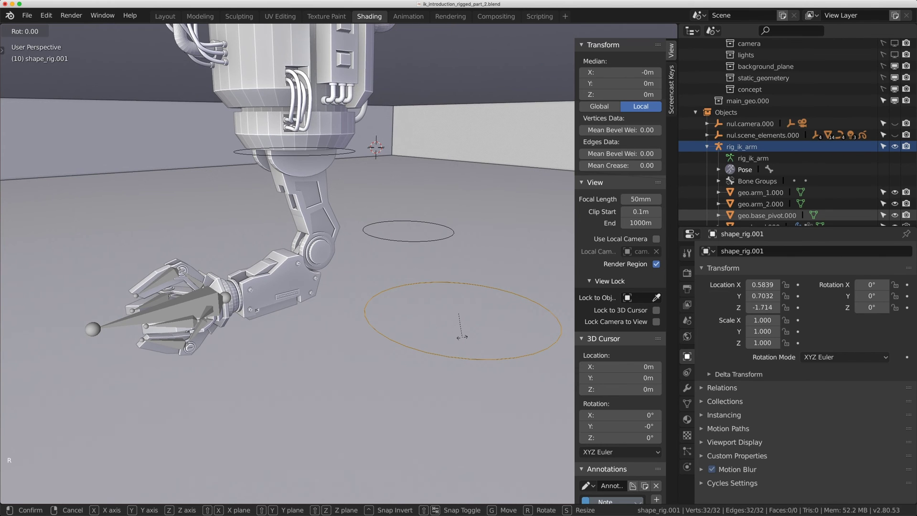
pyautogui.press('x')
pyautogui.press('x')
pyautogui.write('90')
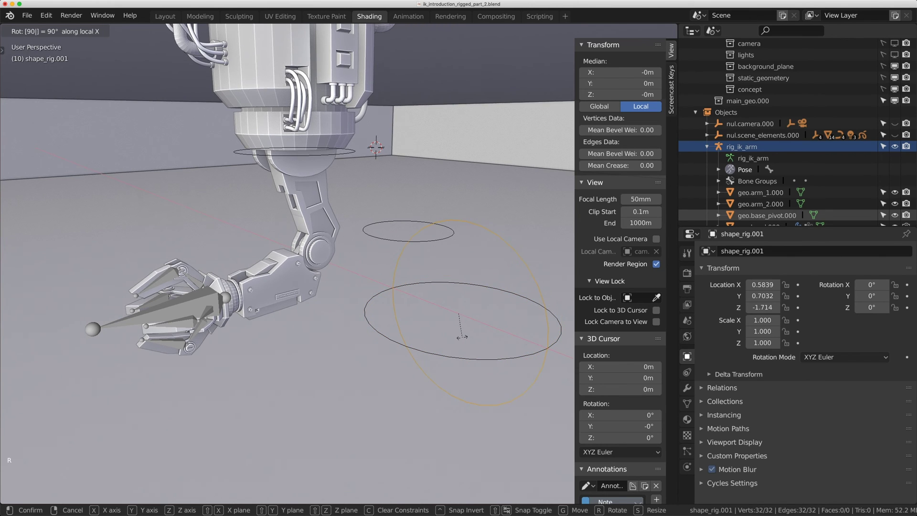
pyautogui.press('Return')
pyautogui.moveTo(462, 336); pyautogui.dragTo(360, 287, button='middle')
pyautogui.scroll(1, 360, 287)
pyautogui.press('Tab')
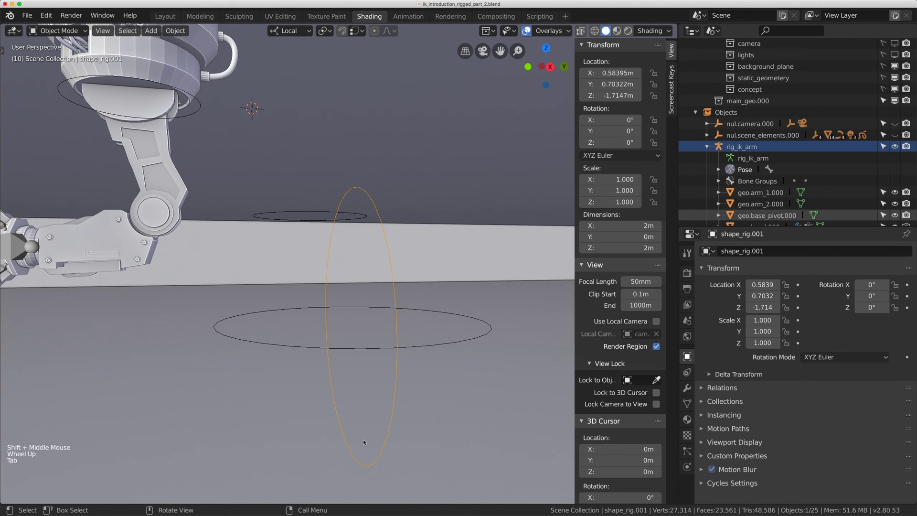
# Step: Copy the upright circle's name, shape_rig.001, and assign that object as the pole_vector bone's custom display object
pyautogui.click(747, 251)
pyautogui.hotkey('ctrl', 'c')
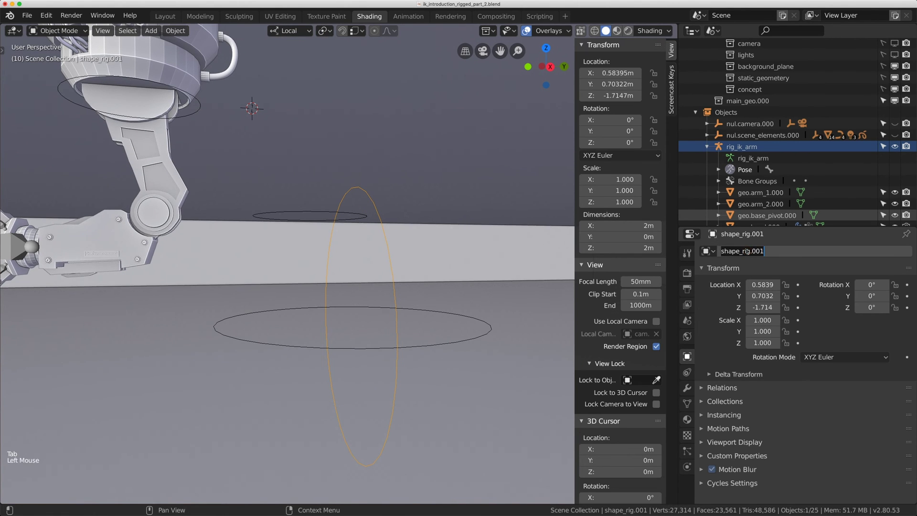
pyautogui.click(301, 213)
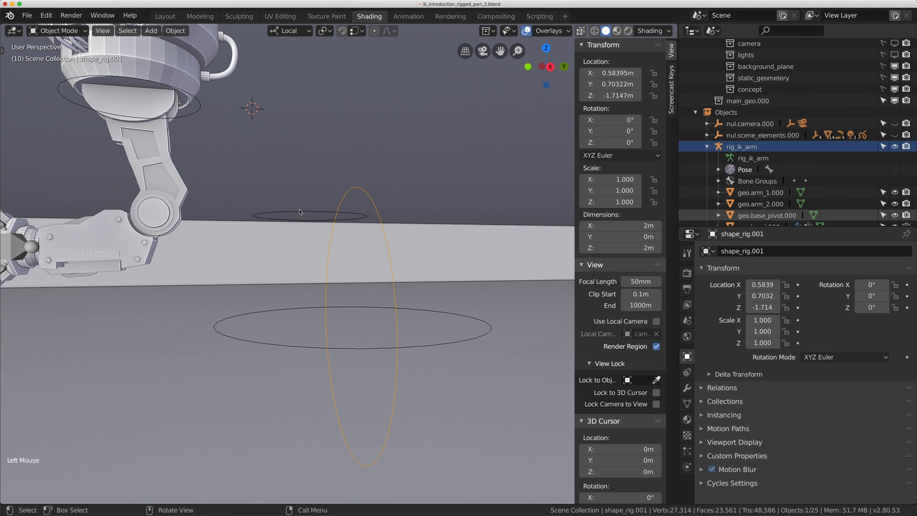
pyautogui.click(301, 214)
pyautogui.keyDown('shift'); pyautogui.moveTo(301, 214); pyautogui.dragTo(382, 195, button='middle'); pyautogui.keyUp('shift')
pyautogui.moveTo(382, 196); pyautogui.dragTo(419, 212, button='middle')
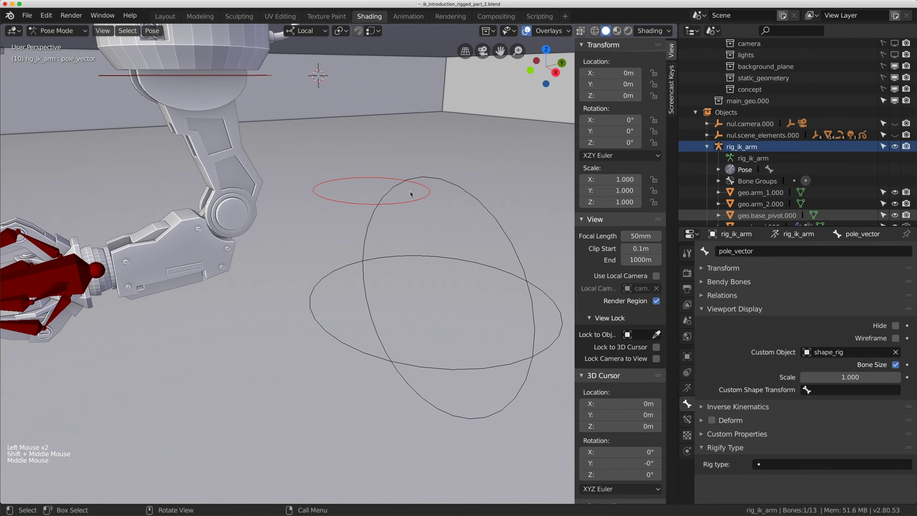
pyautogui.click(850, 352)
pyautogui.hotkey('ctrl', 'v')
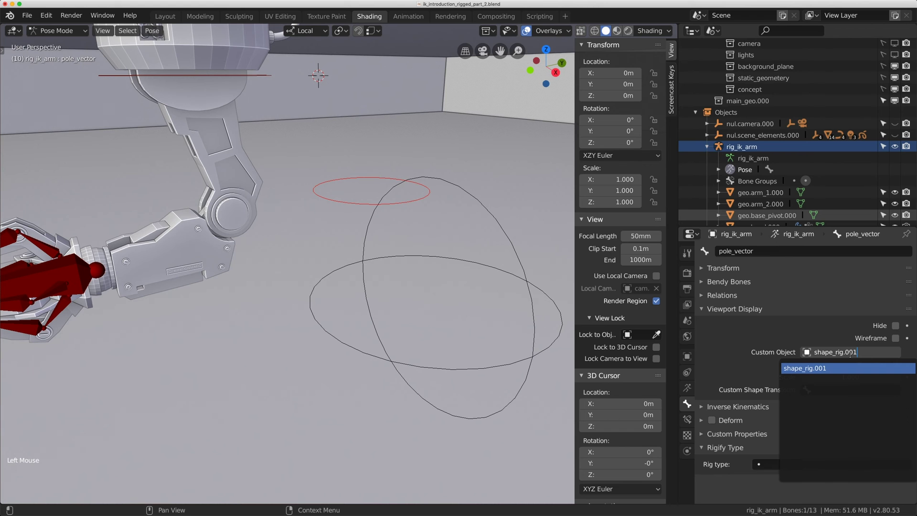
pyautogui.press('Return')
# Step: Set the scale of pole_vector's custom shape to 0.380
pyautogui.moveTo(337, 182)
pyautogui.mouseDown(button='middle')
pyautogui.moveTo(444, 195)
pyautogui.moveTo(353, 189)
pyautogui.mouseUp(button='middle')
pyautogui.scroll(-1, 350, 191)
pyautogui.scroll(-1, 350, 191)
pyautogui.moveTo(850, 377)
pyautogui.keyDown('alt'); pyautogui.keyDown('shift'); pyautogui.mouseDown()
pyautogui.moveTo(807, 377)
pyautogui.moveTo(847, 377)
pyautogui.mouseUp(); pyautogui.keyUp('shift'); pyautogui.keyUp('alt')
# Step: Move both source circles together away from the arm to about X 1.82, Y 1.59, Z -2.35 m
pyautogui.doubleClick(465, 260)
pyautogui.keyDown('shift'); pyautogui.click(468, 280); pyautogui.keyUp('shift')
pyautogui.press('g')
pyautogui.click(597, 334)
# Step: Select the ik_control bone at the hand and set its custom display object to shape_rig.001
pyautogui.scroll(-1, 224, 258)
pyautogui.keyDown('shift'); pyautogui.scroll(-1, 224, 258); pyautogui.keyUp('shift')
pyautogui.keyDown('shift'); pyautogui.moveTo(224, 258); pyautogui.dragTo(335, 246, button='middle'); pyautogui.keyUp('shift')
pyautogui.doubleClick(313, 261)
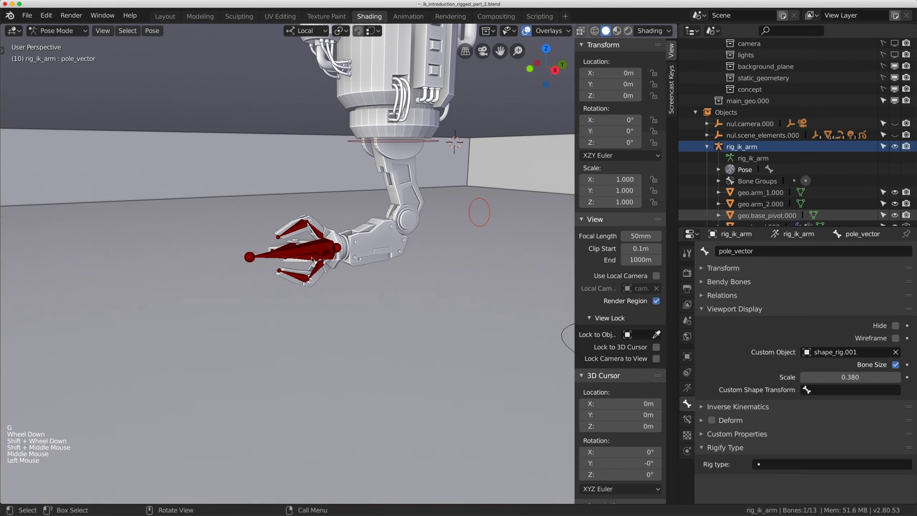
pyautogui.click(276, 257)
pyautogui.scroll(2, 276, 257)
pyautogui.keyDown('shift'); pyautogui.moveTo(432, 300); pyautogui.dragTo(451, 293, button='middle'); pyautogui.keyUp('shift')
pyautogui.moveTo(451, 293); pyautogui.dragTo(441, 293, button='middle')
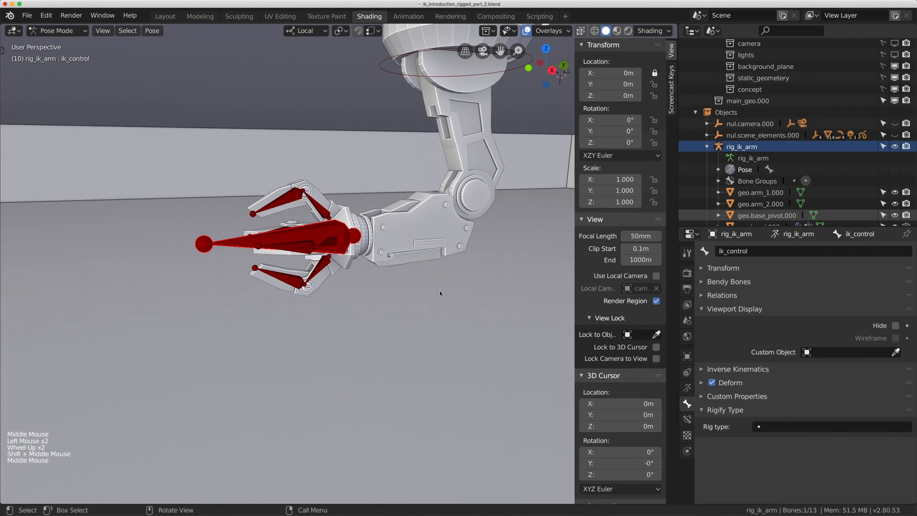
pyautogui.click(832, 354)
pyautogui.press('super+v')
pyautogui.press('Return')
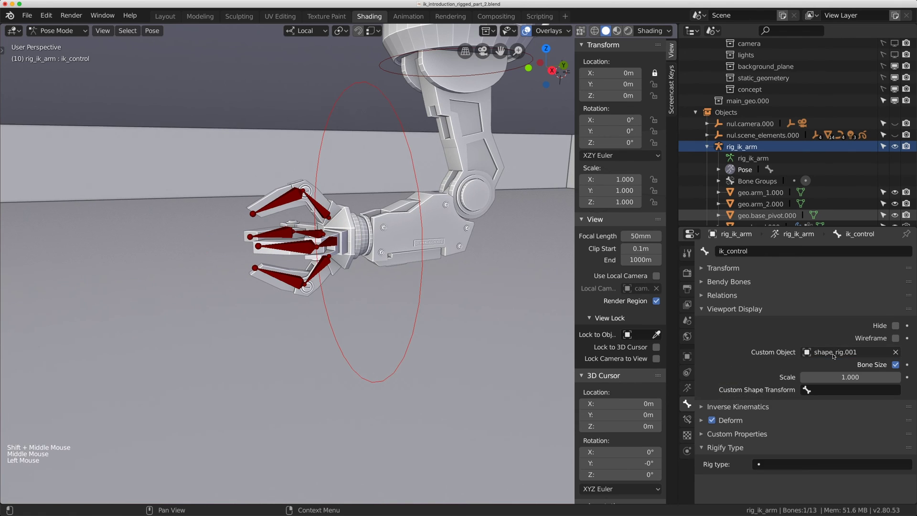
# Step: Set shape_rig.001 as the custom display object of finger_control.001 and finger_control_end.001
pyautogui.click(337, 243)
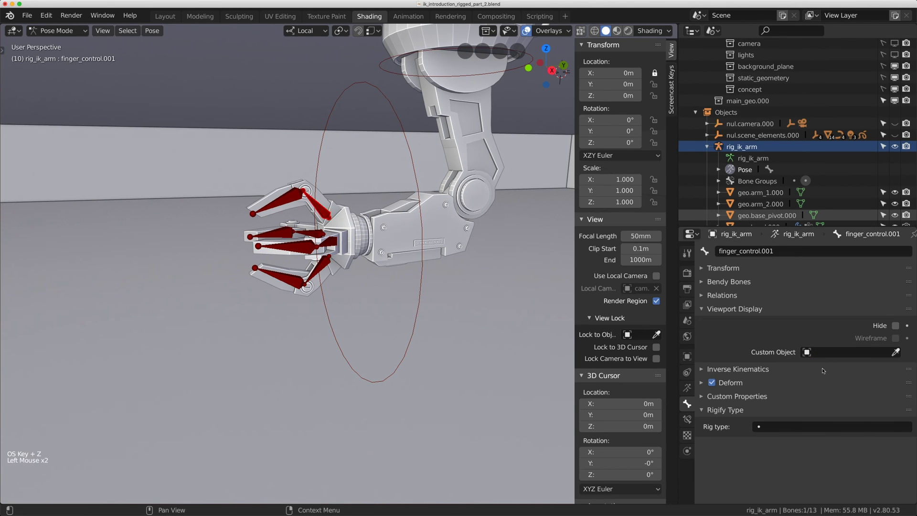
pyautogui.click(832, 352)
pyautogui.press('super+v')
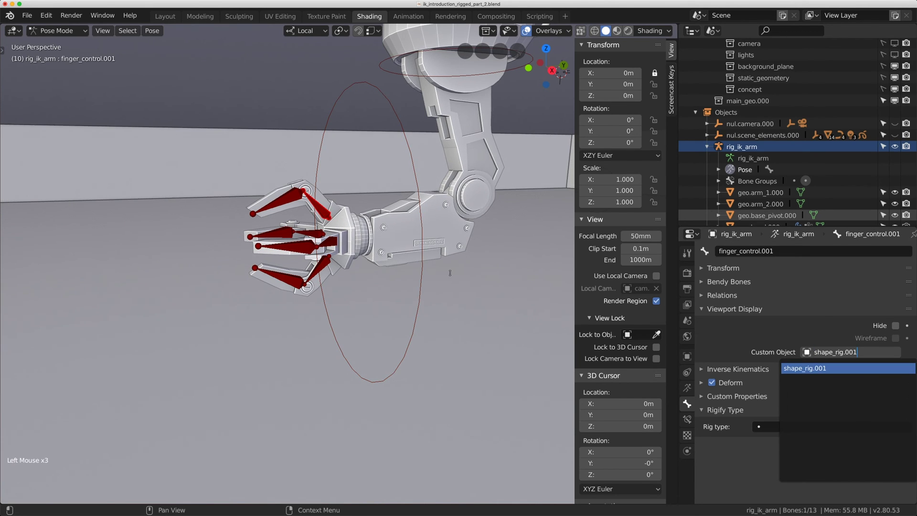
pyautogui.press('Return')
pyautogui.click(258, 192)
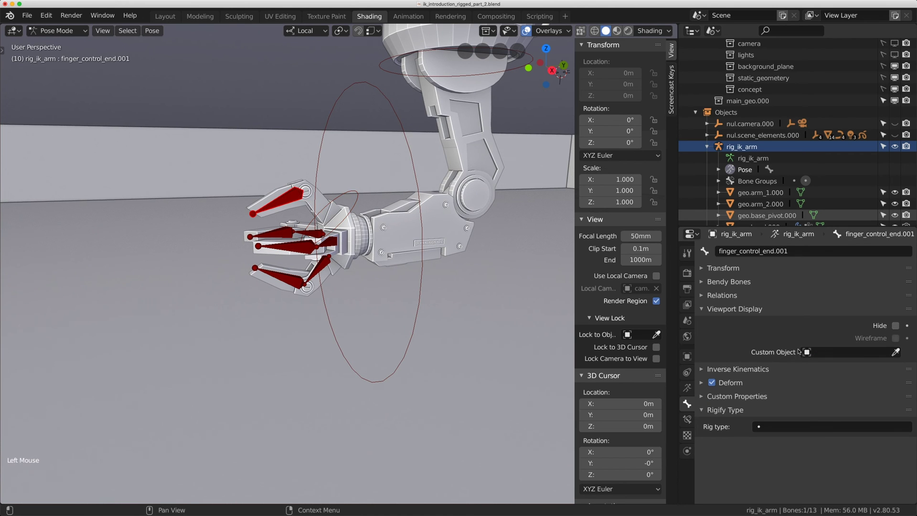
pyautogui.click(838, 352)
pyautogui.press('super+v')
pyautogui.press('Return')
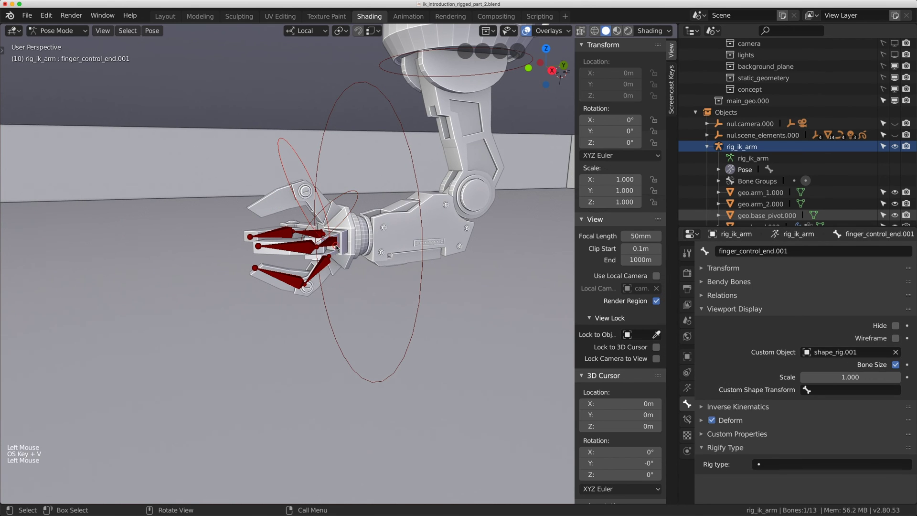
# Step: Assign shape_rig.001 as the custom display object to both control bones of the fingers numbered 002 and 004
pyautogui.click(336, 247)
pyautogui.press('super+v')
pyautogui.click(301, 248)
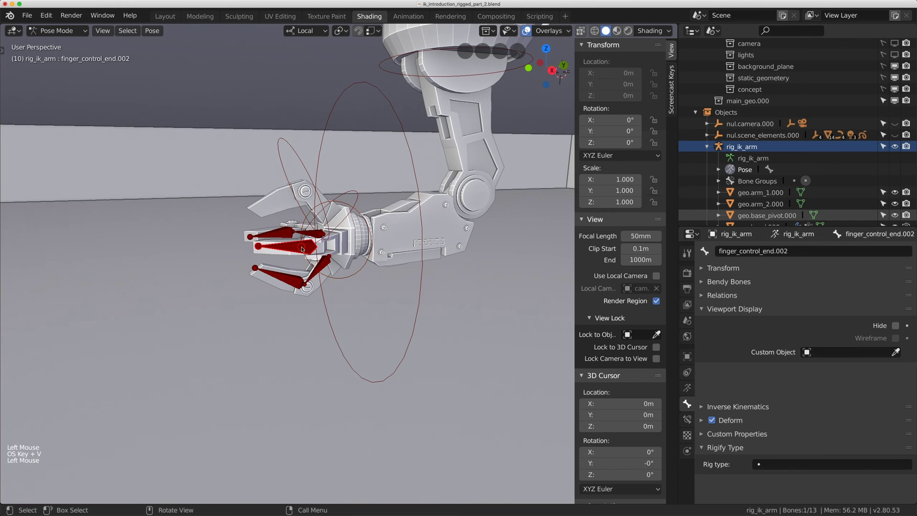
pyautogui.press('super+v')
pyautogui.click(311, 236)
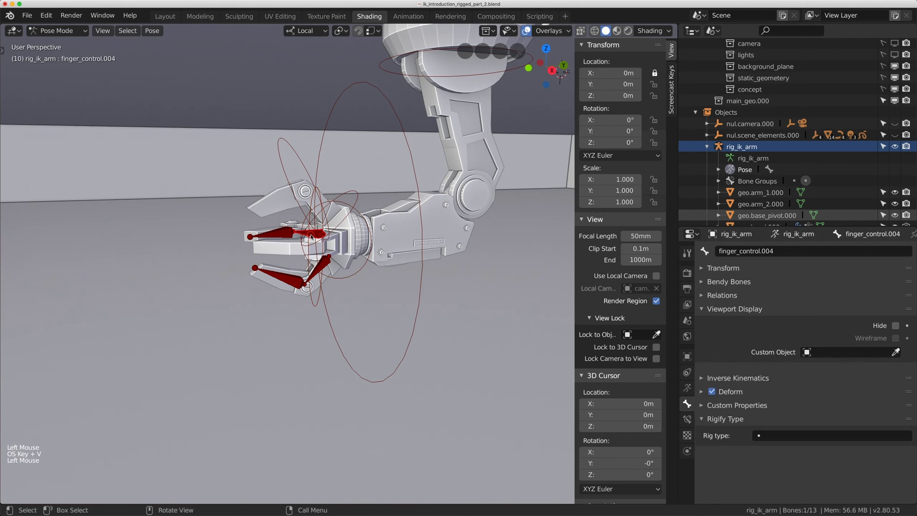
pyautogui.press('super+v')
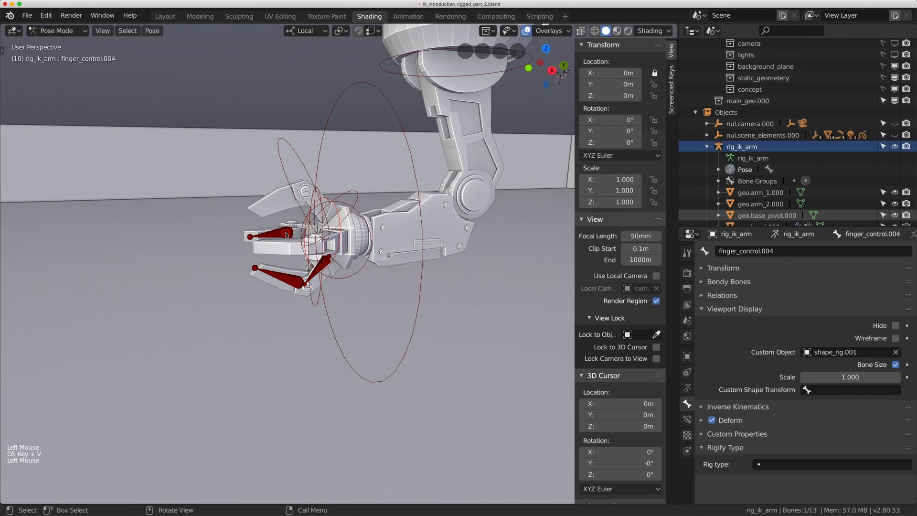
pyautogui.click(304, 274)
pyautogui.press('super+v')
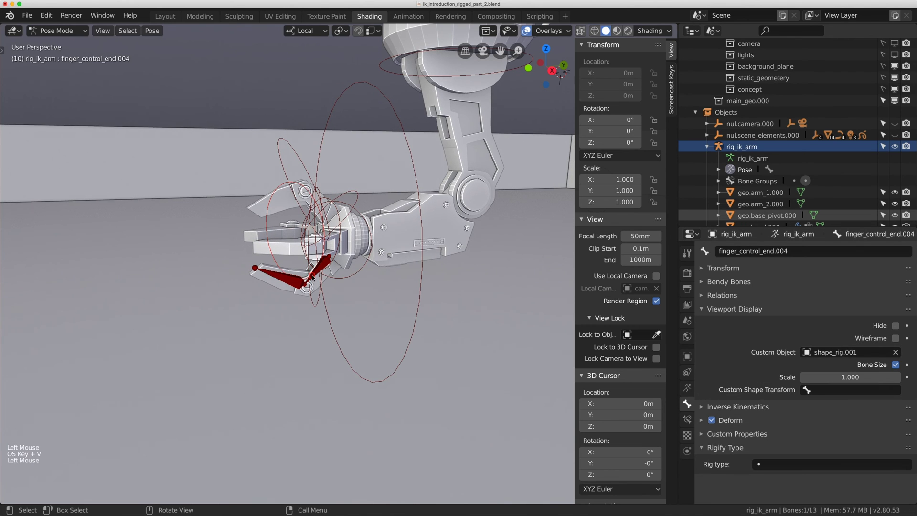
# Step: Assign shape_rig.001 as the custom display object to both control bones of the lower finger, numbered 003
pyautogui.click(312, 277)
pyautogui.press('super+v')
pyautogui.click(290, 283)
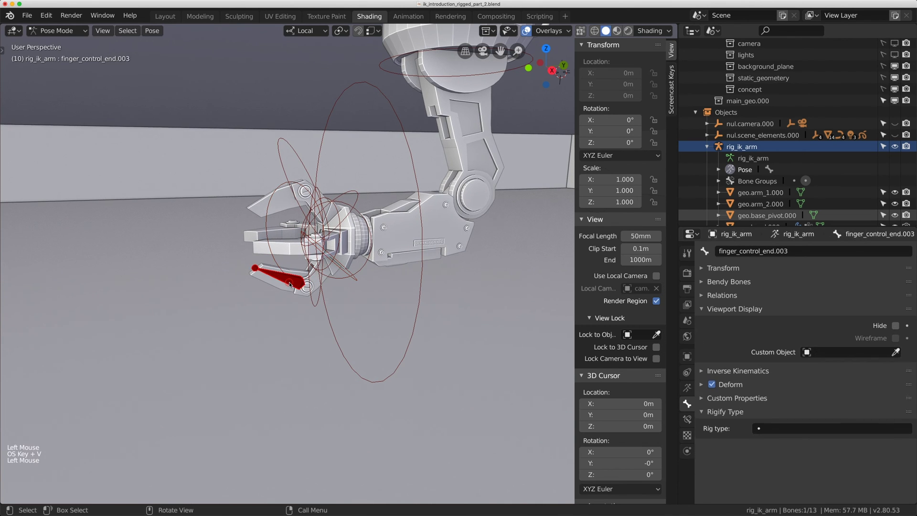
pyautogui.write('shape_rig.001')
# Step: Select all eight finger control bones and turn off In Front in the armature's viewport display
pyautogui.keyDown('shift'); pyautogui.moveTo(370, 249); pyautogui.dragTo(418, 274, button='middle'); pyautogui.keyUp('shift')
pyautogui.moveTo(417, 274); pyautogui.dragTo(347, 262, button='middle')
pyautogui.scroll(1, 365, 263)
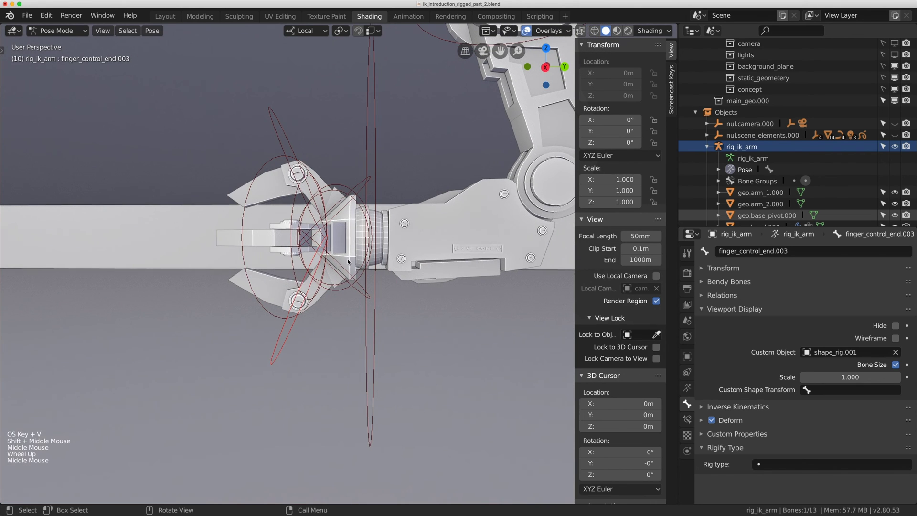
pyautogui.press('b')
pyautogui.moveTo(189, 78); pyautogui.dragTo(347, 321)
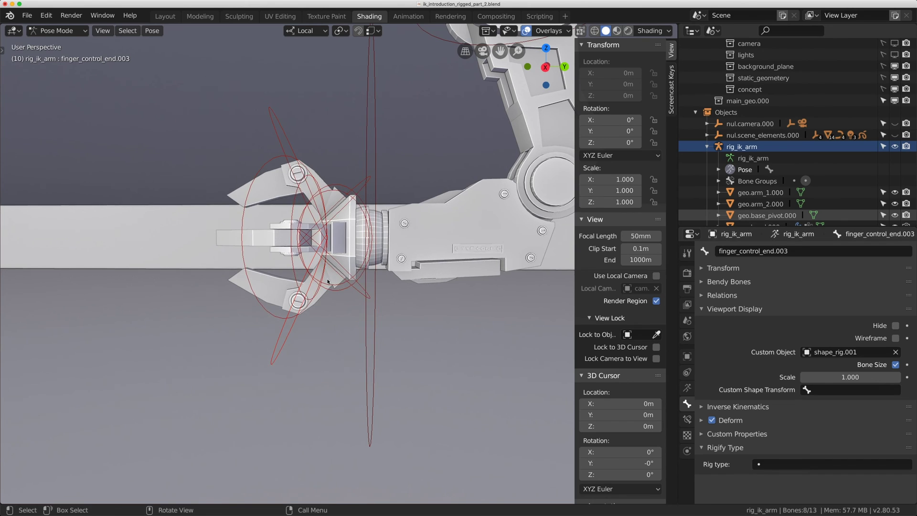
pyautogui.scroll(3, 328, 290)
pyautogui.scroll(-2, 328, 290)
pyautogui.moveTo(328, 290); pyautogui.dragTo(337, 286, button='middle')
pyautogui.scroll(3, 337, 286)
pyautogui.scroll(-5, 337, 286)
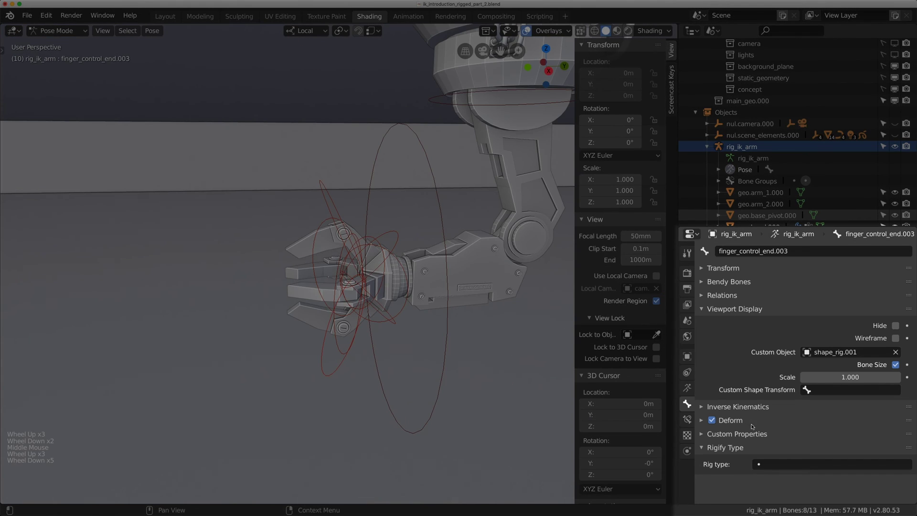
pyautogui.click(687, 387)
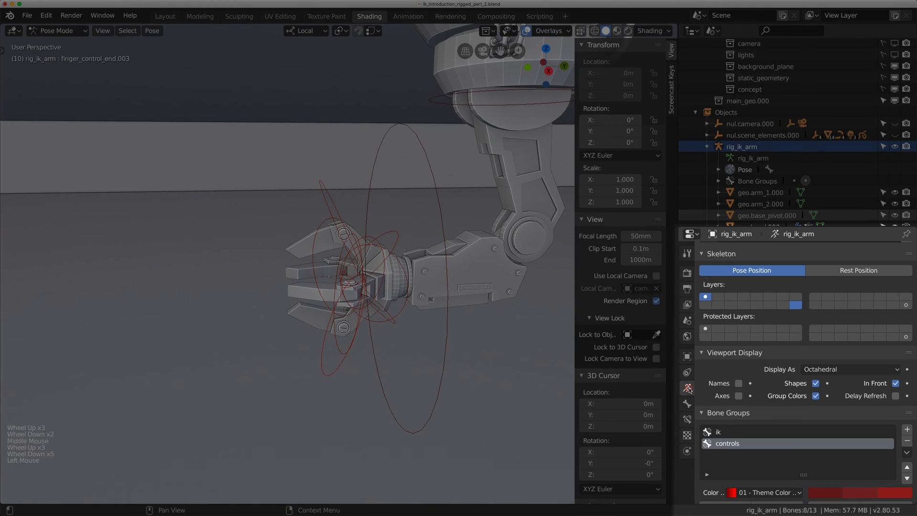
pyautogui.click(896, 383)
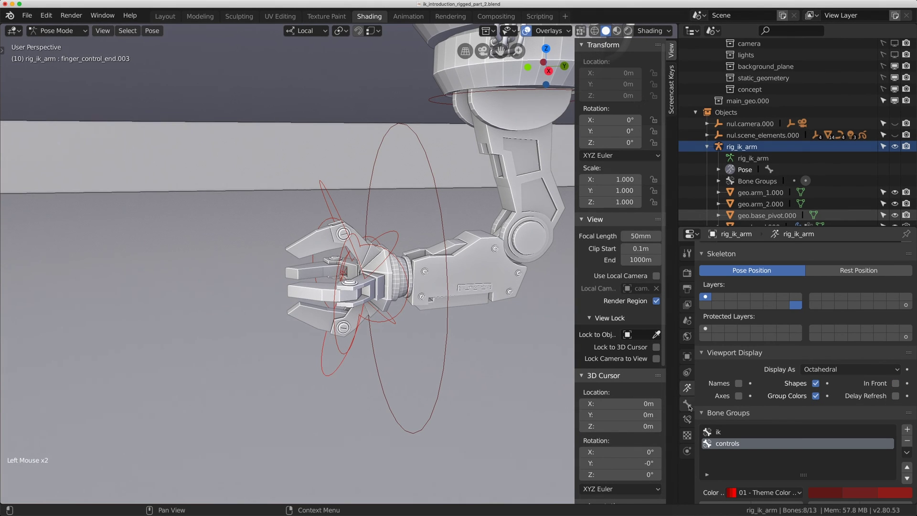
# Step: Set the custom shape scale of all eight selected finger bones to 0.500 at once
pyautogui.click(687, 404)
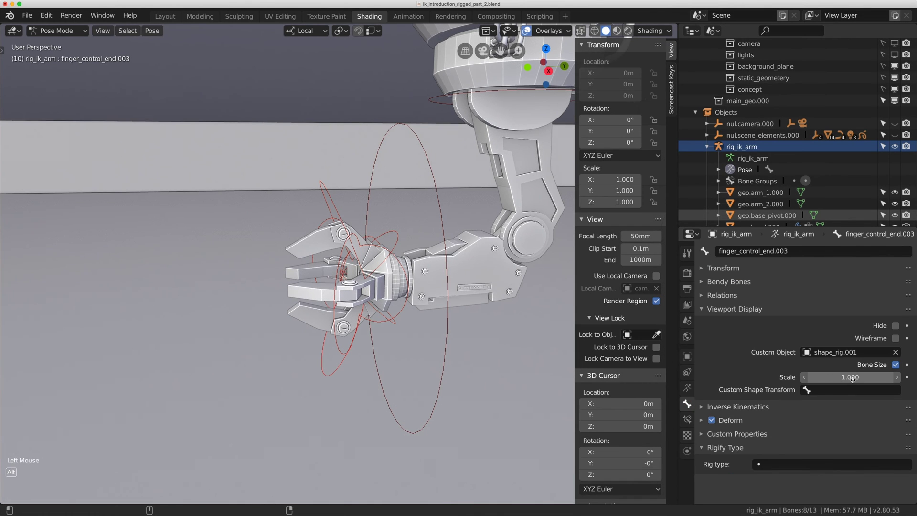
pyautogui.keyDown('alt'); pyautogui.click(851, 377); pyautogui.keyUp('alt')
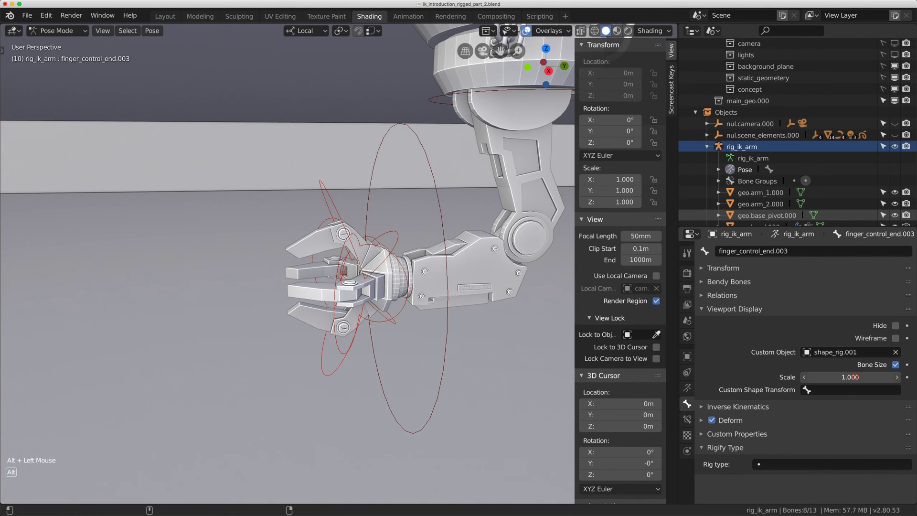
pyautogui.moveTo(851, 377)
pyautogui.keyDown('alt'); pyautogui.mouseDown()
pyautogui.moveTo(803, 377)
pyautogui.moveTo(879, 378)
pyautogui.moveTo(859, 377)
pyautogui.mouseUp(); pyautogui.keyUp('alt')
# Step: Select the four finger_control_end bones and set their custom shape scale together to 0.400
pyautogui.moveTo(267, 210); pyautogui.dragTo(259, 199, button='middle')
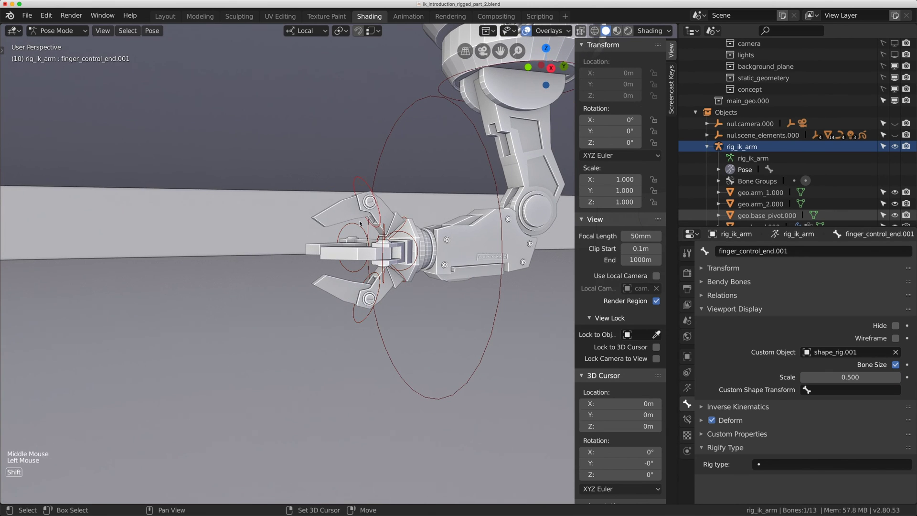
pyautogui.moveTo(358, 225); pyautogui.dragTo(396, 306, button='middle')
pyautogui.keyDown('shift'); pyautogui.click(400, 318); pyautogui.keyUp('shift')
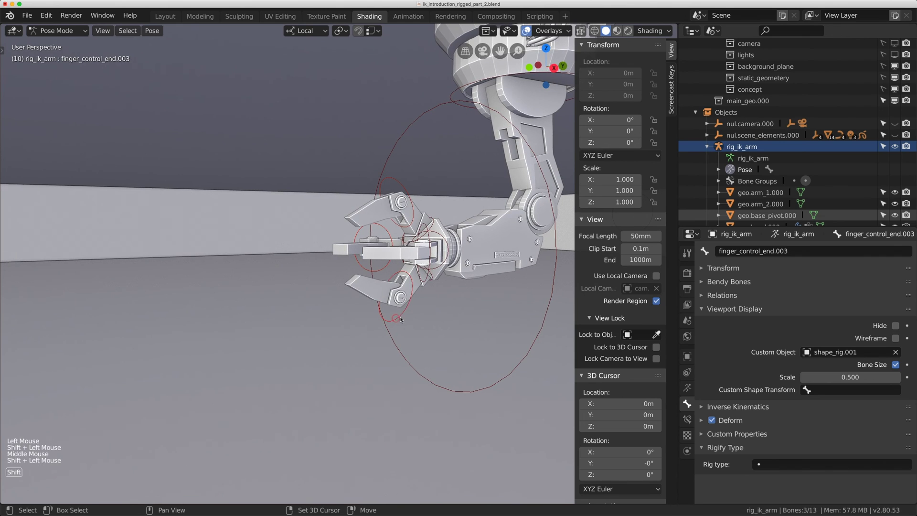
pyautogui.keyDown('shift'); pyautogui.click(425, 225); pyautogui.keyUp('shift')
pyautogui.keyDown('alt'); pyautogui.click(850, 377); pyautogui.keyUp('alt')
pyautogui.keyDown('alt'); pyautogui.moveTo(850, 377); pyautogui.dragTo(836, 376); pyautogui.keyUp('alt')
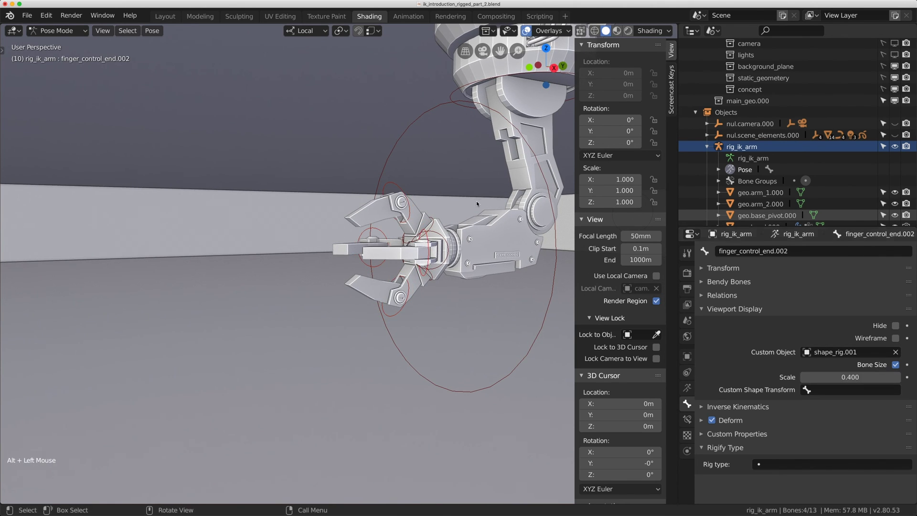
# Step: Select the large ik_control circle around the hand and set its custom shape scale to 0.250
pyautogui.moveTo(477, 205); pyautogui.dragTo(461, 200, button='middle')
pyautogui.click(413, 98)
pyautogui.moveTo(850, 377); pyautogui.dragTo(821, 377)
# Step: Select the source circles shape_rig and shape_rig.001 and hide both from the viewport and from renders
pyautogui.scroll(-3, 387, 209)
pyautogui.keyDown('shift'); pyautogui.moveTo(387, 209); pyautogui.dragTo(316, 224, button='middle'); pyautogui.keyUp('shift')
pyautogui.moveTo(315, 225); pyautogui.dragTo(524, 291, button='middle')
pyautogui.scroll(2, 356, 233)
pyautogui.scroll(-1, 426, 278)
pyautogui.scroll(-2, 426, 278)
pyautogui.keyDown('shift'); pyautogui.scroll(-1, 426, 278); pyautogui.keyUp('shift')
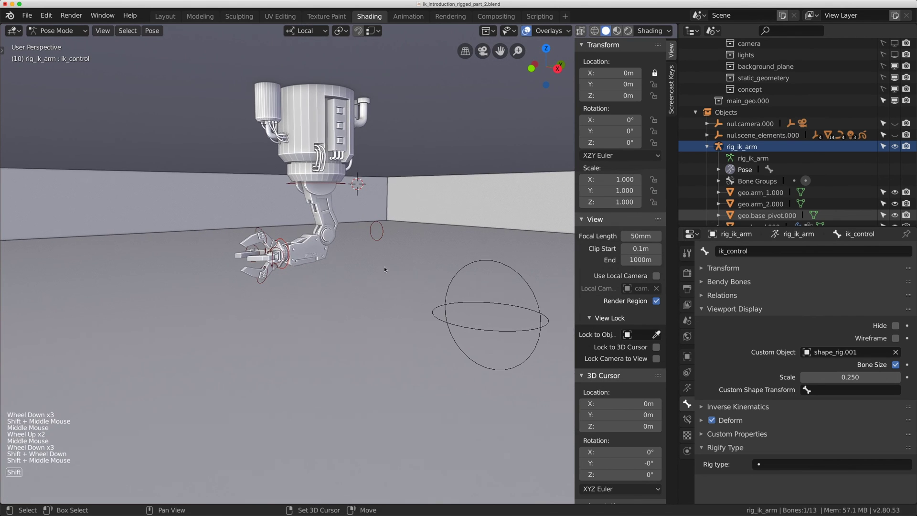
pyautogui.click(524, 291)
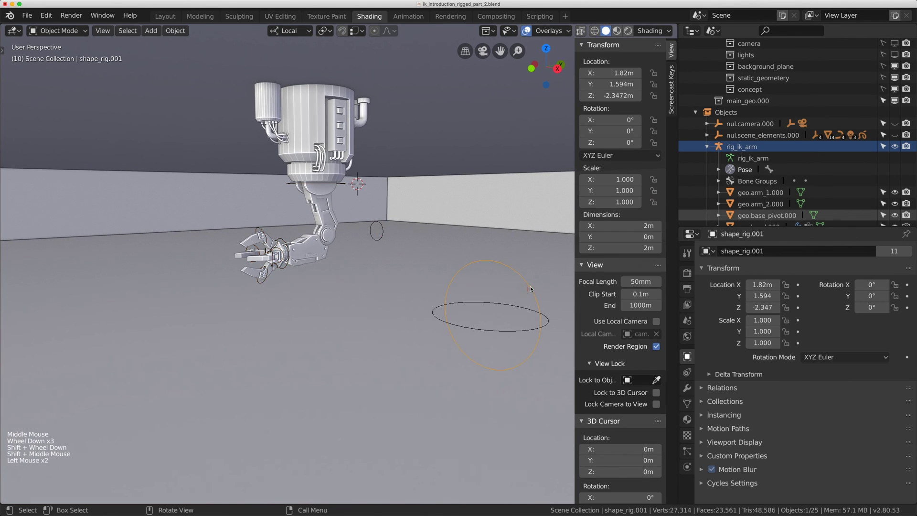
pyautogui.click(530, 308)
pyautogui.keyDown('shift'); pyautogui.click(529, 308); pyautogui.keyUp('shift')
pyautogui.scroll(-6, 879, 170)
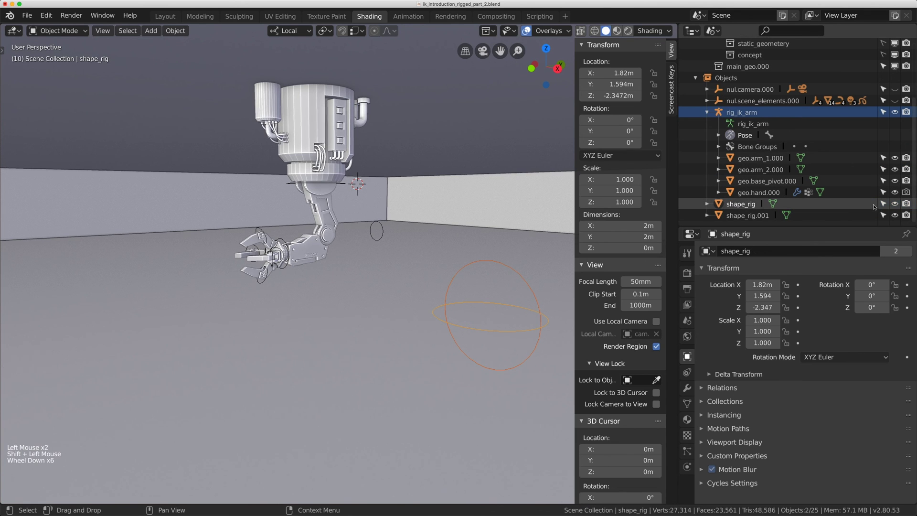
pyautogui.moveTo(904, 205)
pyautogui.mouseDown()
pyautogui.moveTo(905, 216)
pyautogui.moveTo(894, 215)
pyautogui.mouseUp()
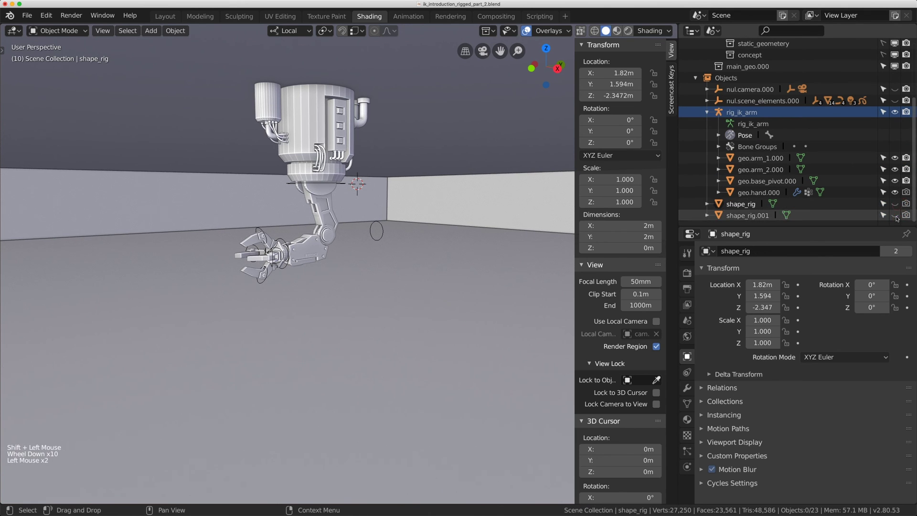
# Step: Make the source circles shape_rig and shape_rig.001 unselectable in the viewport
pyautogui.click(907, 193)
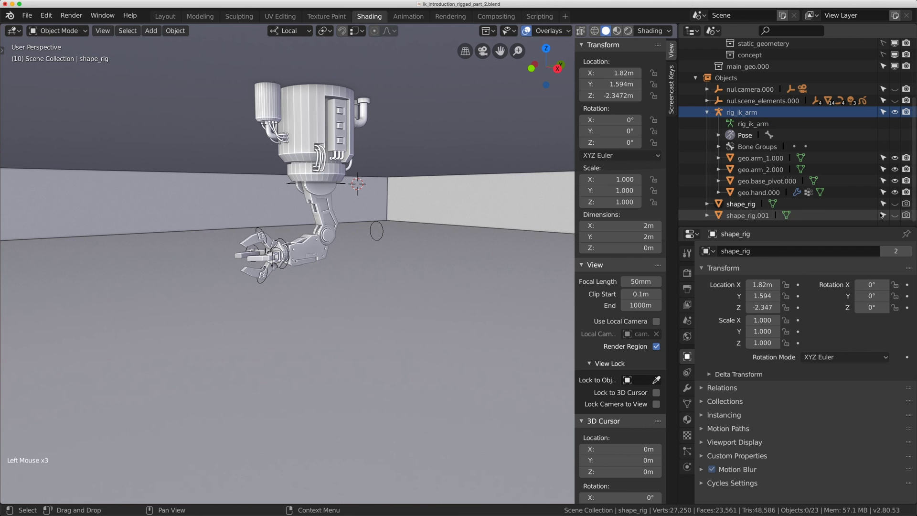
pyautogui.moveTo(883, 215); pyautogui.dragTo(883, 205)
# Step: Test the arm by moving the pole_vector bone, and clear the bone's rotation and location
pyautogui.keyDown('shift'); pyautogui.moveTo(570, 204); pyautogui.dragTo(398, 233, button='middle'); pyautogui.keyUp('shift')
pyautogui.scroll(2, 398, 233)
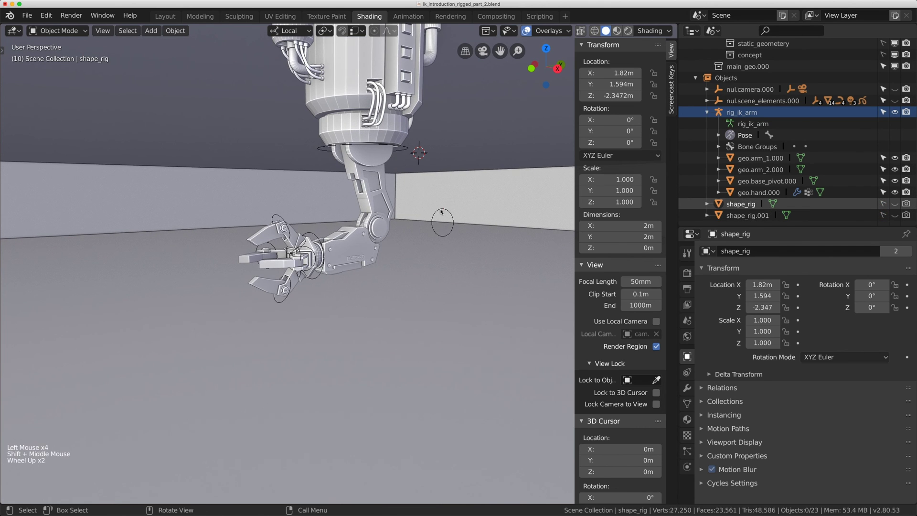
pyautogui.click(441, 211)
pyautogui.press('g')
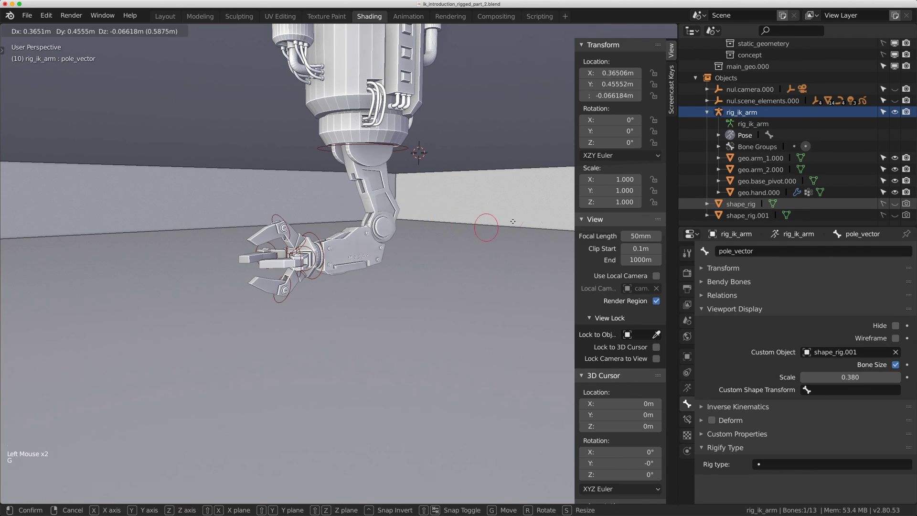
pyautogui.hotkey('alt', 'r')
pyautogui.hotkey('alt', 'g')
# Step: Test the arm's IK by moving the ik_control bone twice, clearing its location and rotation after each move
pyautogui.click(322, 236)
pyautogui.click(314, 237)
pyautogui.press('g')
pyautogui.click(315, 236)
pyautogui.hotkey('alt', 'r')
pyautogui.hotkey('alt', 'g')
pyautogui.click(315, 234)
pyautogui.press('g')
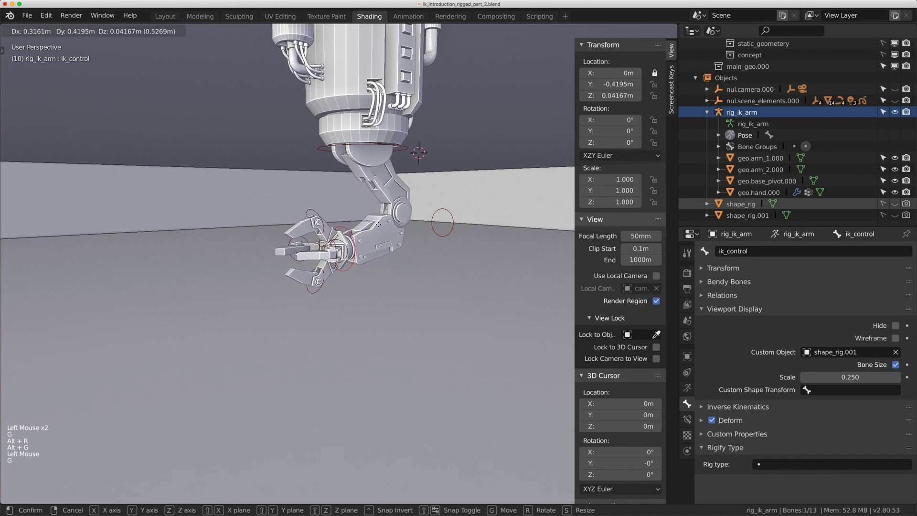
pyautogui.click(277, 220)
pyautogui.hotkey('alt', 'g')
pyautogui.hotkey('alt', 'r')
# Step: Try scaling the control circle of the upper finger, and clear its rotation, location and scale
pyautogui.click(276, 219)
pyautogui.moveTo(276, 219); pyautogui.dragTo(299, 227, button='middle')
pyautogui.scroll(2, 286, 214)
pyautogui.press('s')
pyautogui.click(278, 216)
pyautogui.hotkey('alt', 'r')
pyautogui.hotkey('alt', 'g')
pyautogui.hotkey('alt', 's')
# Step: Test ik_control with a small move and a trackball rotation of the hand, clearing its location and rotation after each
pyautogui.scroll(1, 298, 227)
pyautogui.click(299, 227)
pyautogui.click(299, 228)
pyautogui.press('g')
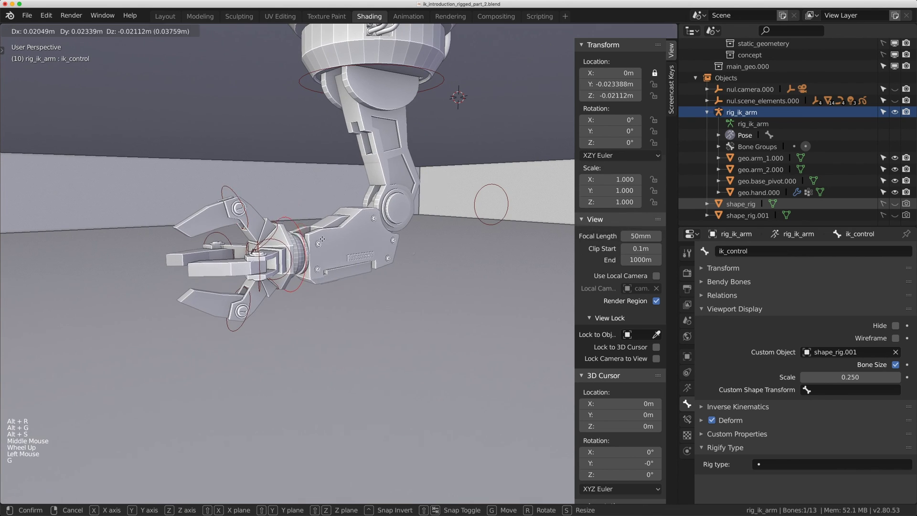
pyautogui.hotkey('alt', 'r')
pyautogui.hotkey('alt', 'g')
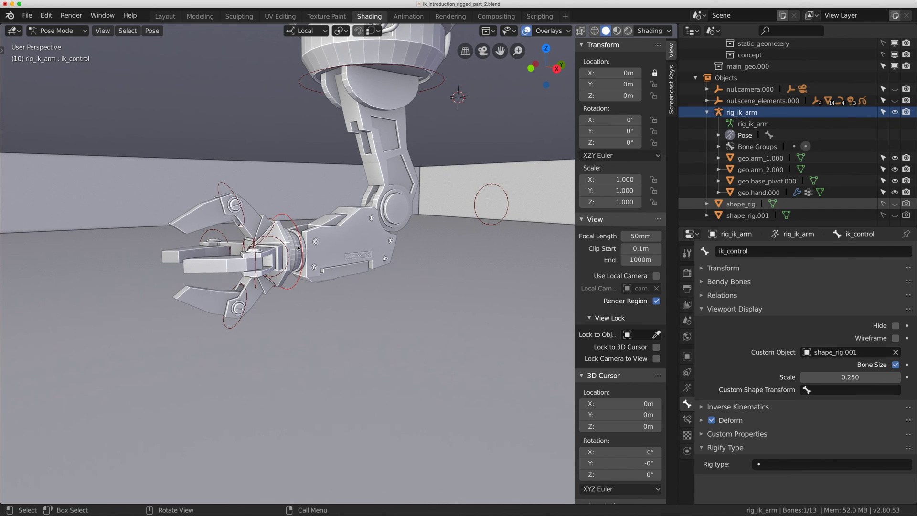
pyautogui.press('r')
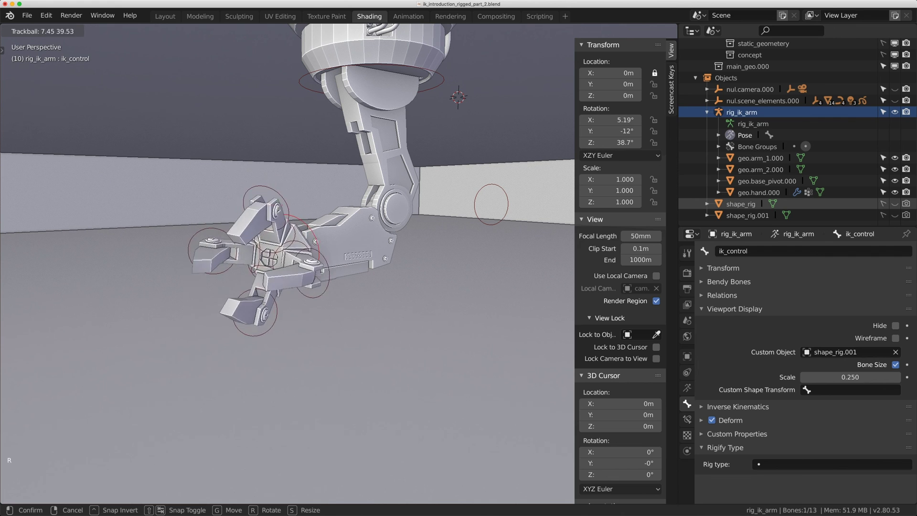
pyautogui.hotkey('alt', 'r')
pyautogui.hotkey('alt', 'g')
# Step: Test the upper finger by rotating finger_control_end.001, including around its local Z, and clear its rotation and location each time
pyautogui.click(270, 198)
pyautogui.press('r')
pyautogui.hotkey('alt', 'r')
pyautogui.hotkey('alt', 'g')
pyautogui.press('r')
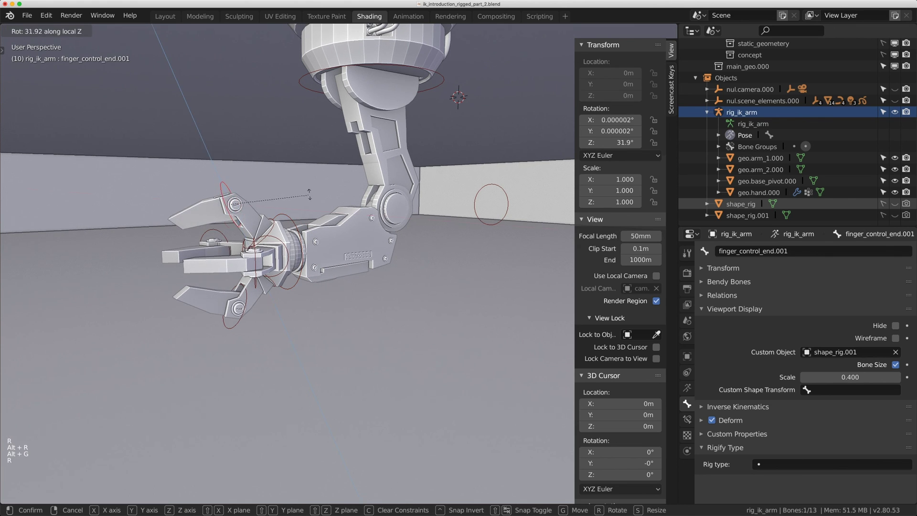
pyautogui.hotkey('alt', 'r')
pyautogui.hotkey('alt', 'g')
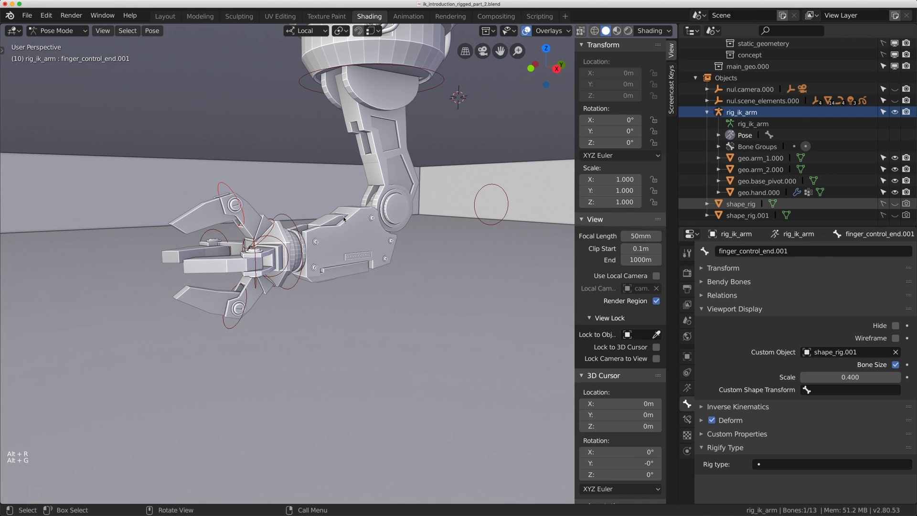